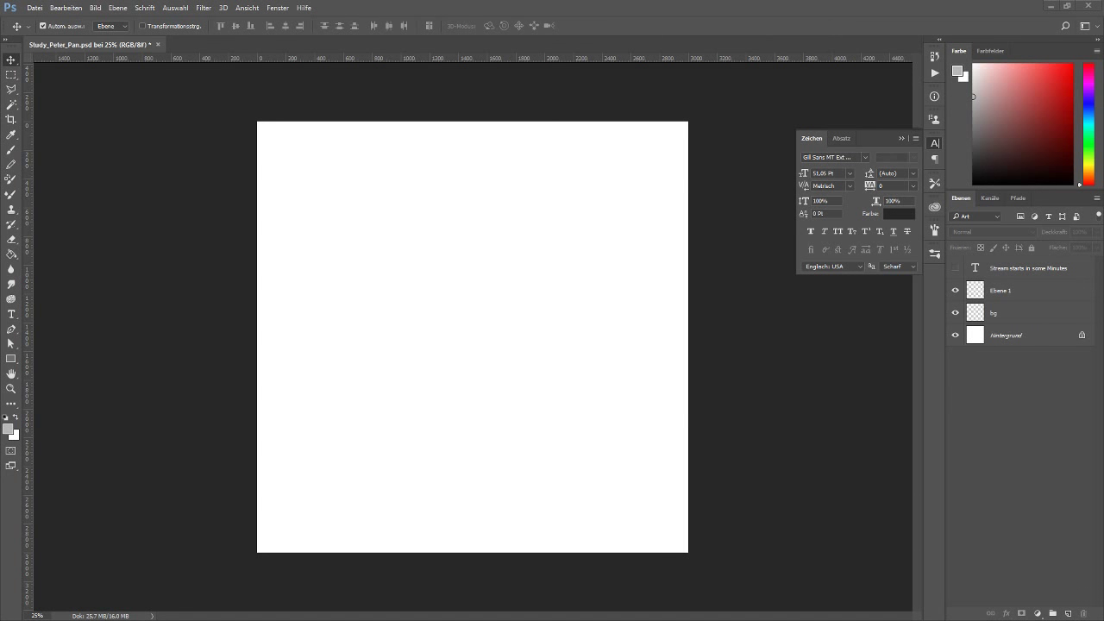
Step: Delete the placeholder text layer and select the bg layer for brush painting
{"action": "left_click", "coordinate": [1026, 267]}
{"action": "key", "text": "Delete"}
{"action": "key", "text": "b"}
{"action": "left_click", "coordinate": [1026, 291]}
{"action": "right_click", "coordinate": [906, 345]}
{"action": "key", "text": "Escape"}
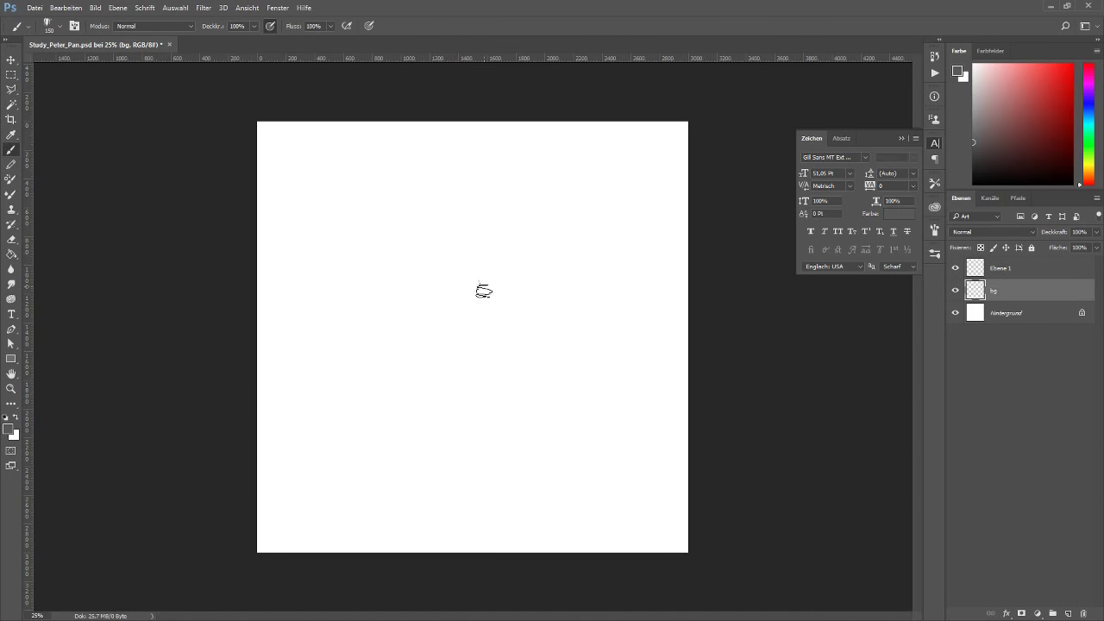
Step: Paint a broad dark grey brushed blob across the canvas, shrinking the brush to 500
{"action": "mouse_move", "coordinate": [365, 227]}
{"action": "left_mouse_down"}
{"action": "mouse_move", "coordinate": [514, 437]}
{"action": "mouse_move", "coordinate": [362, 314]}
{"action": "mouse_move", "coordinate": [535, 500]}
{"action": "left_mouse_up"}
{"action": "left_click_drag", "start_coordinate": [346, 431], "coordinate": [517, 259]}
{"action": "key", "text": "bracketleft"}
{"action": "key", "text": "bracketleft"}
{"action": "key", "text": "bracketleft"}
{"action": "mouse_move", "coordinate": [647, 259]}
{"action": "left_mouse_down"}
{"action": "mouse_move", "coordinate": [447, 488]}
{"action": "mouse_move", "coordinate": [405, 509]}
{"action": "left_mouse_up"}
{"action": "key", "text": "alt+bracketright"}
{"action": "scroll", "coordinate": [583, 367], "scroll_direction": "up", "scroll_amount": 2}
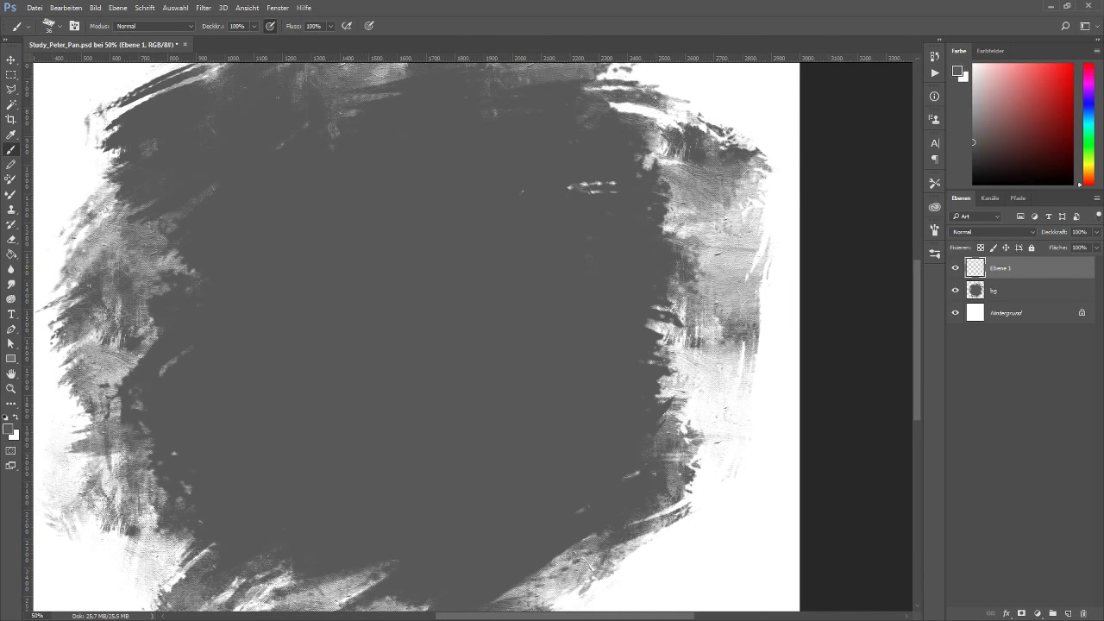
Step: Fill the Hintergrund layer with light grey
{"action": "key", "text": "alt+bracketleft"}
{"action": "key", "text": "alt+bracketleft"}
{"action": "key", "text": "alt+BackSpace"}
{"action": "key", "text": "alt+bracketright"}
{"action": "key", "text": "alt+bracketright"}
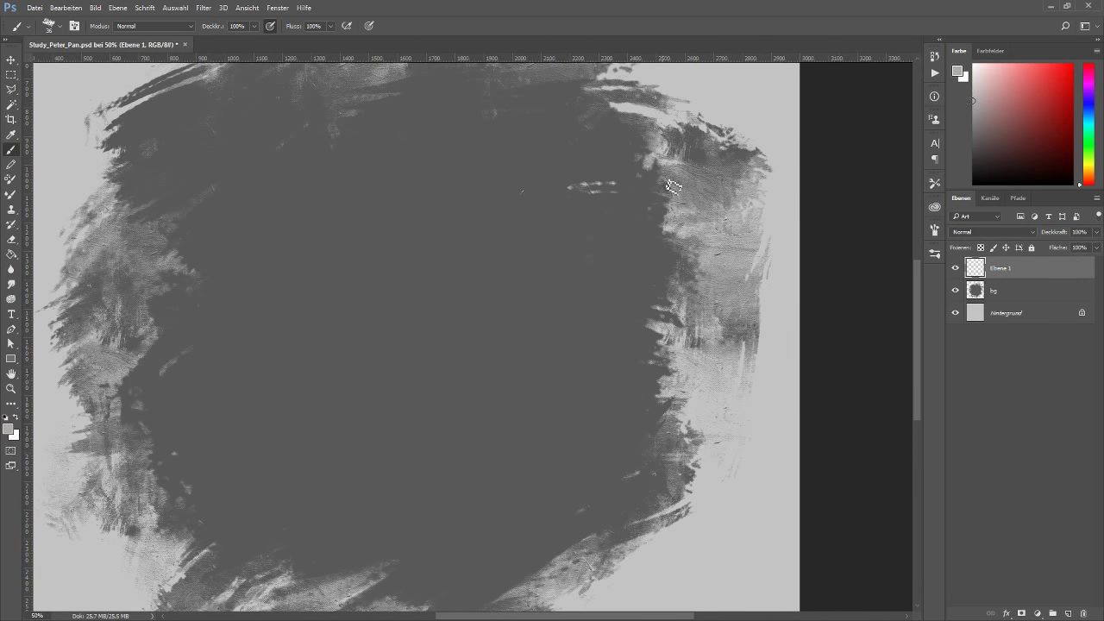
Step: Paint a large light grey face silhouette on Ebene 1 with a 100 px brush
{"action": "mouse_move", "coordinate": [507, 262]}
{"action": "left_mouse_down"}
{"action": "mouse_move", "coordinate": [451, 407]}
{"action": "mouse_move", "coordinate": [403, 427]}
{"action": "mouse_move", "coordinate": [509, 245]}
{"action": "left_mouse_up"}
{"action": "scroll", "coordinate": [488, 319], "scroll_direction": "up", "scroll_amount": 2}
{"action": "scroll", "coordinate": [466, 307], "scroll_direction": "down", "scroll_amount": 1}
{"action": "key", "text": "bracketright"}
{"action": "left_click_drag", "start_coordinate": [470, 336], "coordinate": [392, 492]}
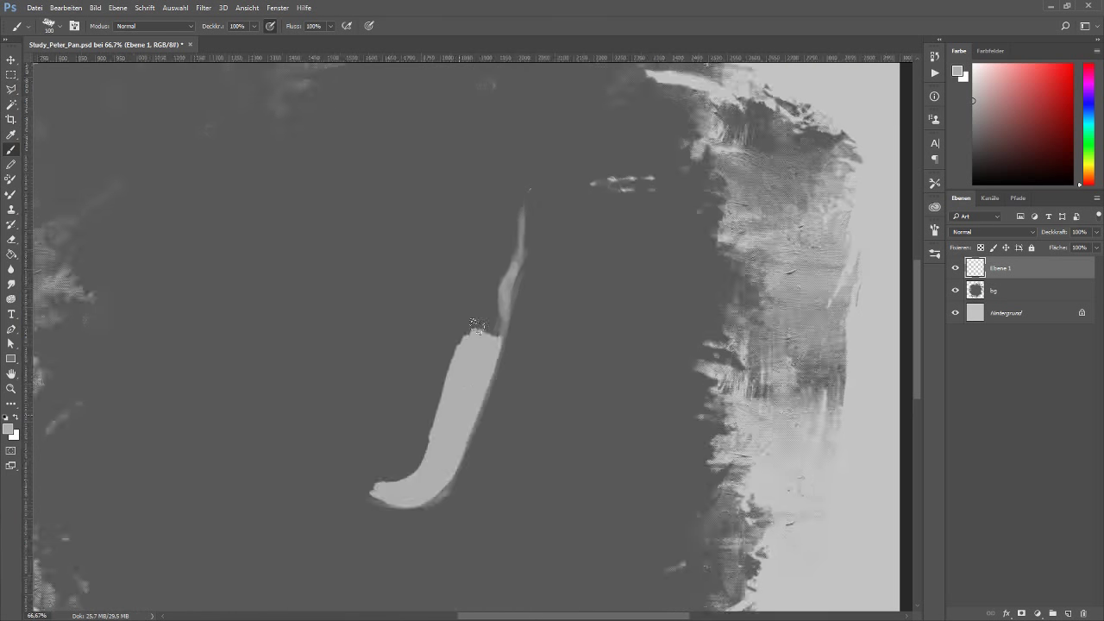
{"action": "mouse_move", "coordinate": [513, 220]}
{"action": "left_mouse_down"}
{"action": "mouse_move", "coordinate": [449, 270]}
{"action": "mouse_move", "coordinate": [298, 293]}
{"action": "mouse_move", "coordinate": [388, 496]}
{"action": "mouse_move", "coordinate": [345, 468]}
{"action": "mouse_move", "coordinate": [307, 259]}
{"action": "left_mouse_up"}
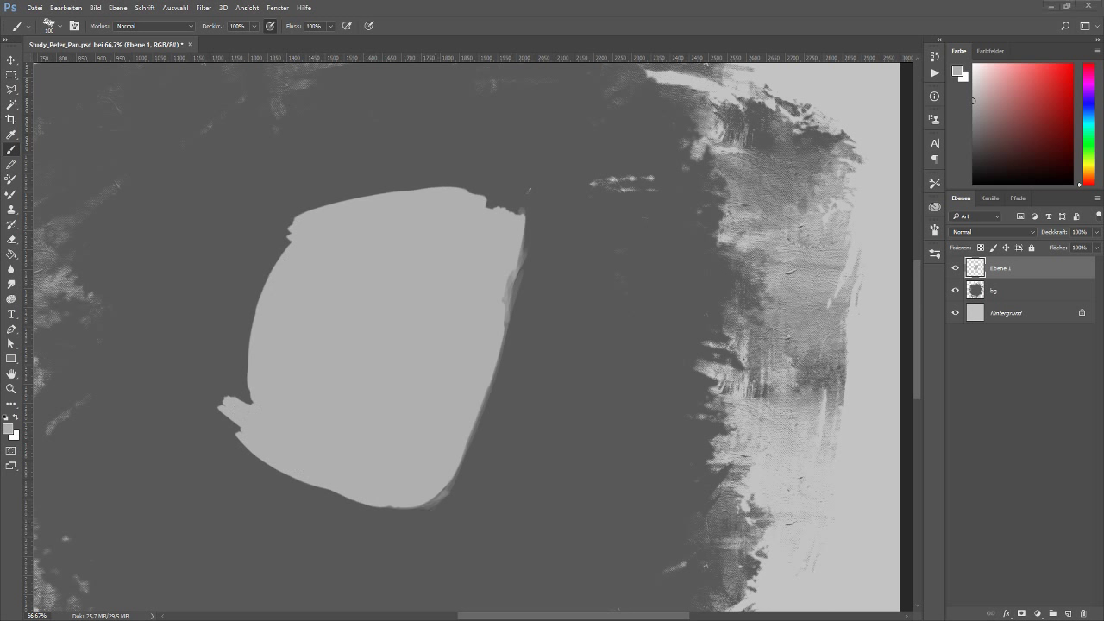
{"action": "key", "text": "ctrl+plus"}
{"action": "left_click", "coordinate": [970, 134]}
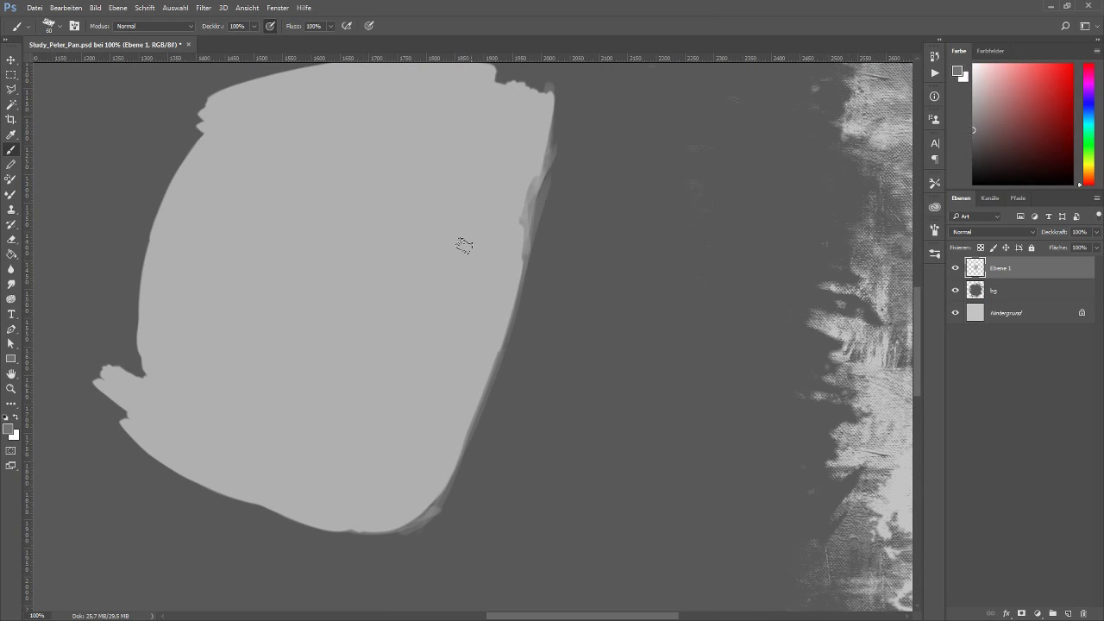
Step: Draw a thin darker guideline across the face and zoom to 200%
{"action": "key", "text": "bracketleft"}
{"action": "key", "text": "bracketleft"}
{"action": "key", "text": "bracketleft"}
{"action": "left_click_drag", "start_coordinate": [504, 216], "coordinate": [358, 197]}
{"action": "left_click", "coordinate": [467, 219], "text": "ctrl"}
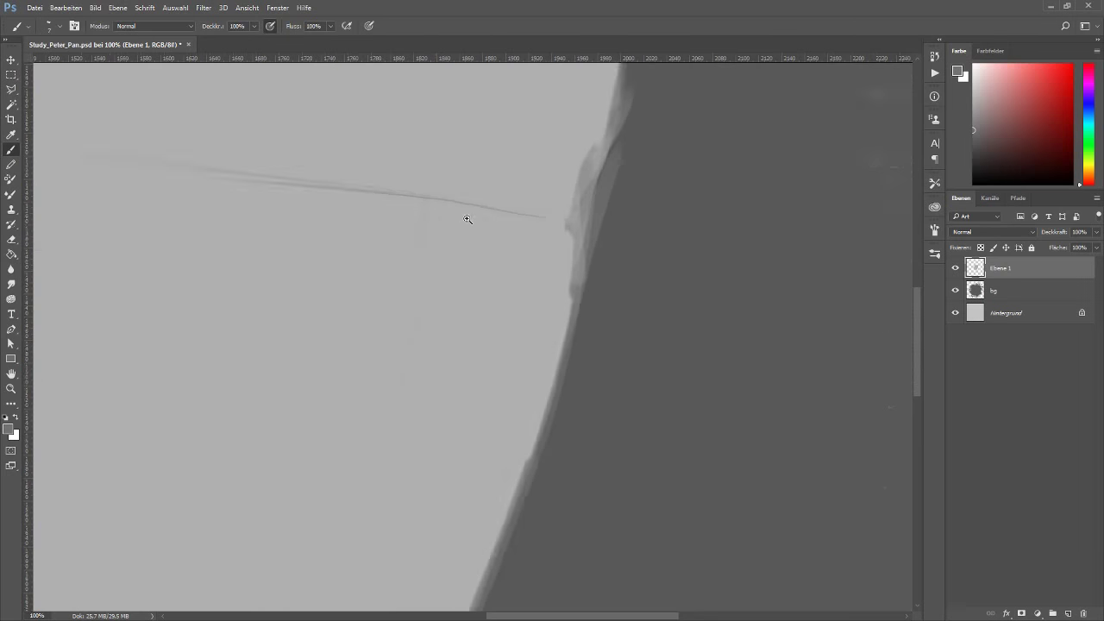
{"action": "left_click", "coordinate": [468, 219], "text": "ctrl"}
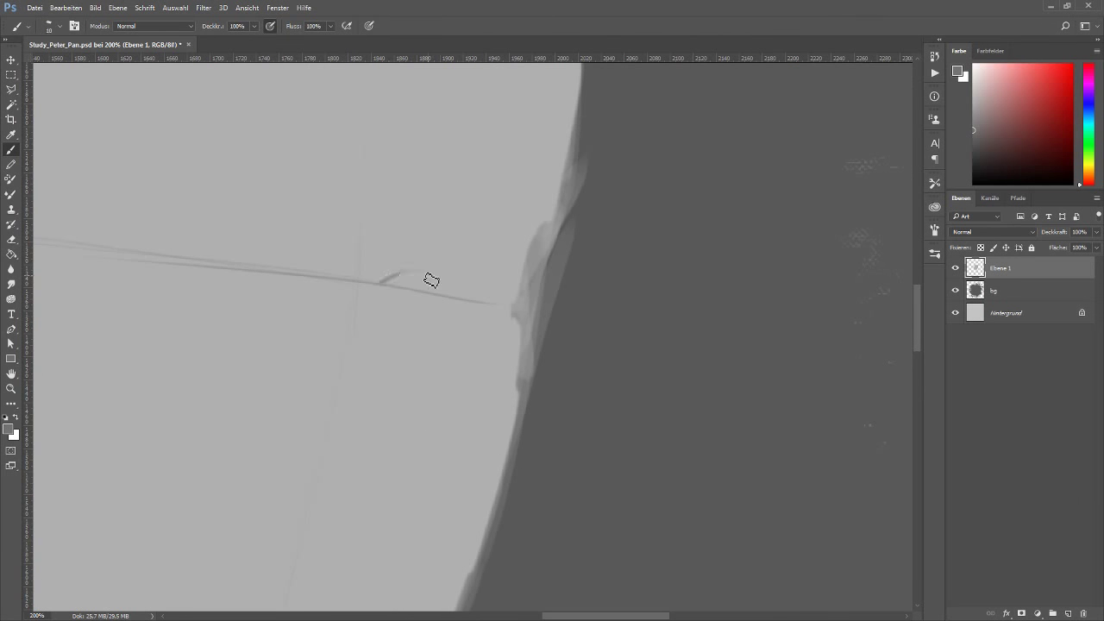
Step: Sketch the eye outline, upper lid and iris edge with a 15 px brush
{"action": "mouse_move", "coordinate": [432, 281]}
{"action": "left_mouse_down"}
{"action": "mouse_move", "coordinate": [446, 304]}
{"action": "mouse_move", "coordinate": [424, 308]}
{"action": "mouse_move", "coordinate": [476, 301]}
{"action": "left_mouse_up"}
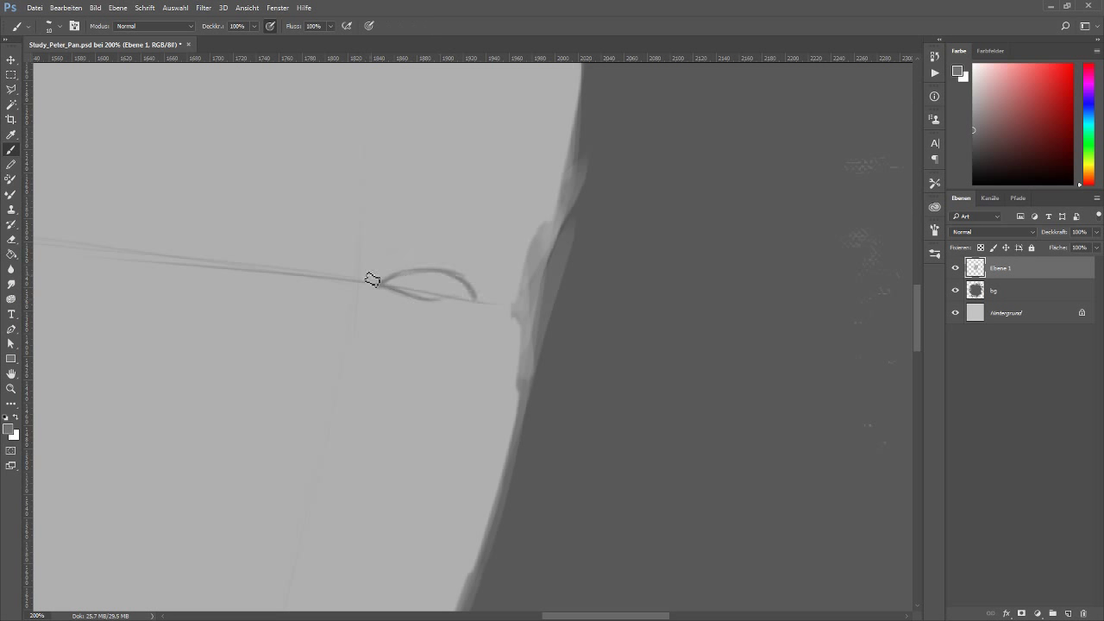
{"action": "left_click_drag", "start_coordinate": [370, 278], "coordinate": [421, 254]}
{"action": "left_click_drag", "start_coordinate": [420, 300], "coordinate": [465, 296]}
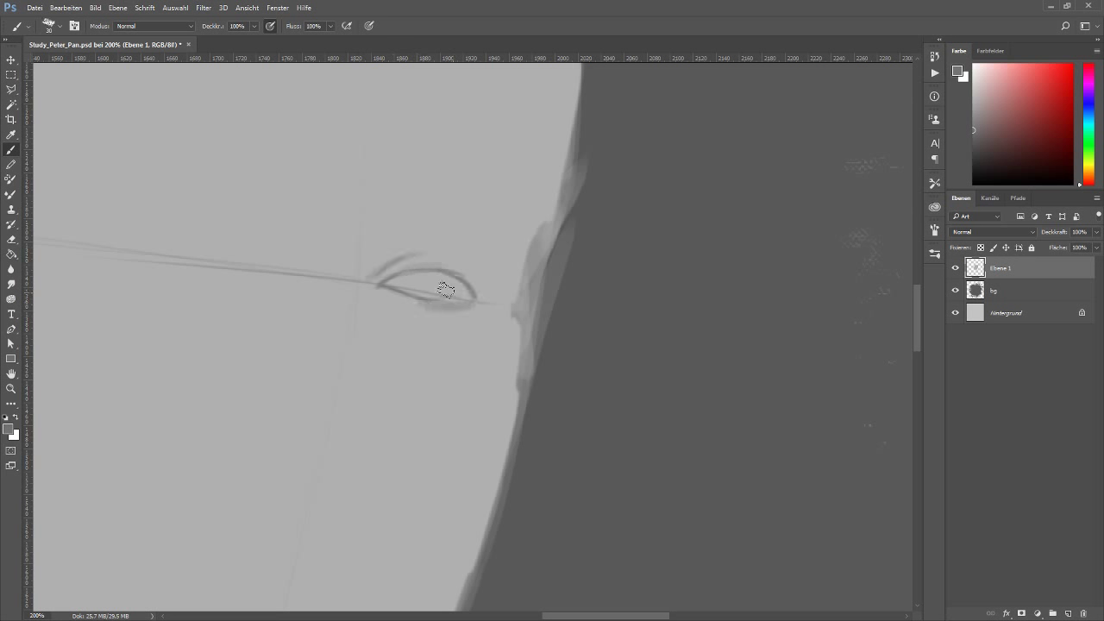
{"action": "key", "text": "["}
{"action": "mouse_move", "coordinate": [379, 281]}
{"action": "left_mouse_down"}
{"action": "mouse_move", "coordinate": [419, 248]}
{"action": "mouse_move", "coordinate": [431, 259]}
{"action": "left_mouse_up"}
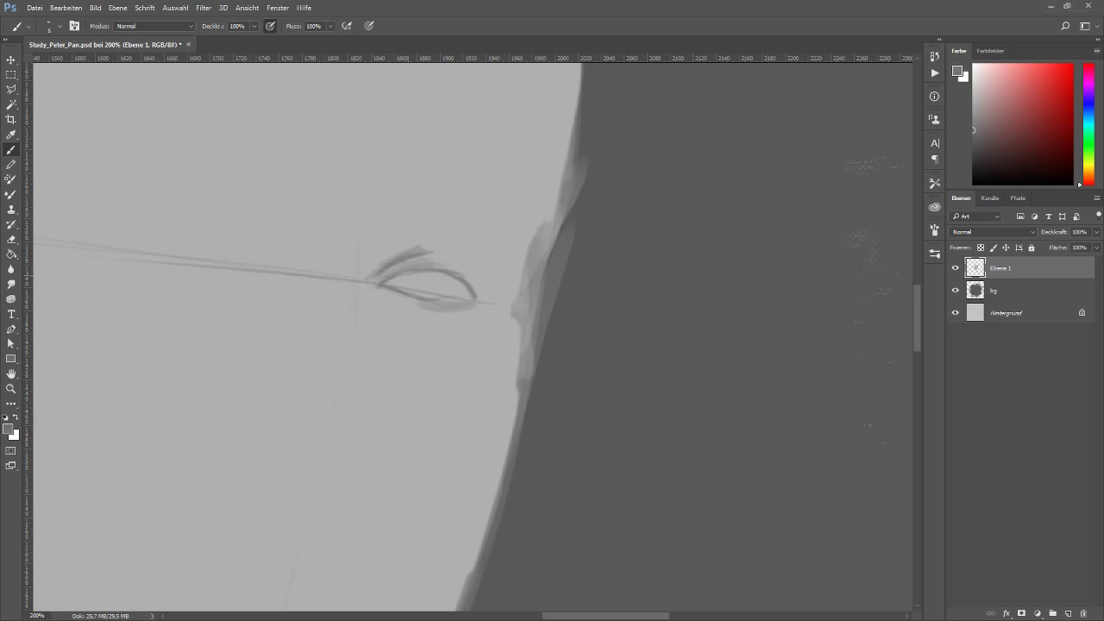
{"action": "mouse_move", "coordinate": [403, 277]}
{"action": "left_mouse_down"}
{"action": "mouse_move", "coordinate": [403, 288]}
{"action": "mouse_move", "coordinate": [436, 295]}
{"action": "left_mouse_up"}
Step: Block in the brow and darken the eye's inner corner and upper lid with 20-30 px brushes
{"action": "key", "text": "]"}
{"action": "mouse_move", "coordinate": [407, 255]}
{"action": "left_mouse_down"}
{"action": "mouse_move", "coordinate": [435, 235]}
{"action": "mouse_move", "coordinate": [463, 243]}
{"action": "left_mouse_up"}
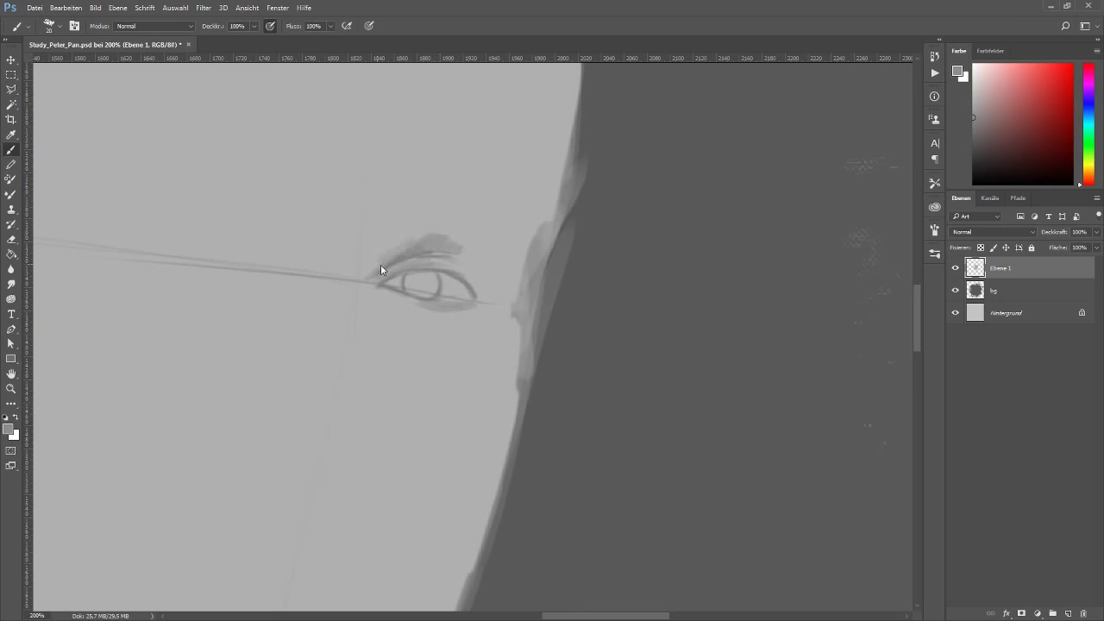
{"action": "key", "text": "]"}
{"action": "left_click_drag", "start_coordinate": [369, 278], "coordinate": [400, 235]}
{"action": "left_click_drag", "start_coordinate": [382, 276], "coordinate": [371, 296]}
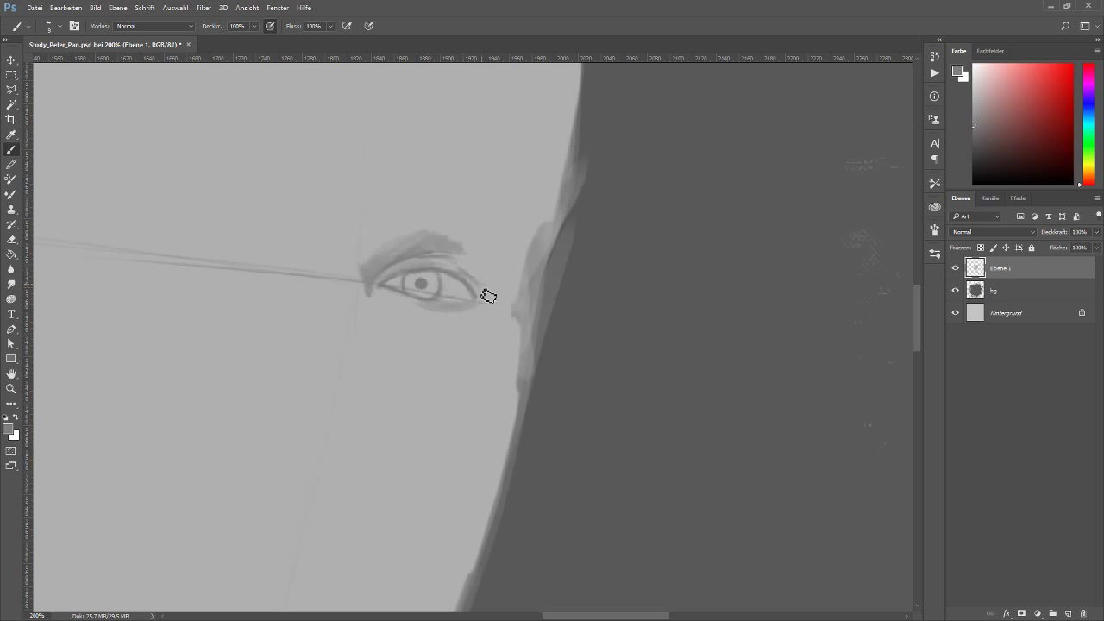
{"action": "mouse_move", "coordinate": [442, 267]}
{"action": "left_mouse_down"}
{"action": "mouse_move", "coordinate": [485, 294]}
{"action": "mouse_move", "coordinate": [428, 315]}
{"action": "mouse_move", "coordinate": [423, 291]}
{"action": "left_mouse_up"}
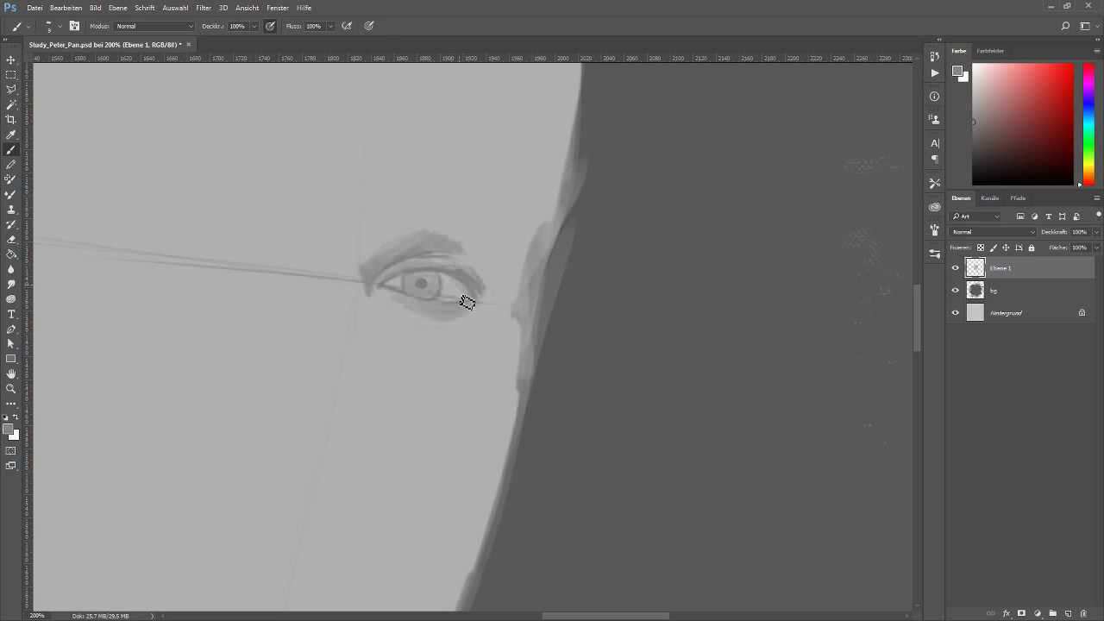
Step: Dab a white catchlight on the pupil and shade lightly around the outer lid
{"action": "key", "text": "x"}
{"action": "left_click", "coordinate": [419, 281]}
{"action": "left_click", "coordinate": [480, 280], "text": "alt"}
{"action": "mouse_move", "coordinate": [453, 249]}
{"action": "left_mouse_down"}
{"action": "mouse_move", "coordinate": [486, 257]}
{"action": "mouse_move", "coordinate": [507, 289]}
{"action": "left_mouse_up"}
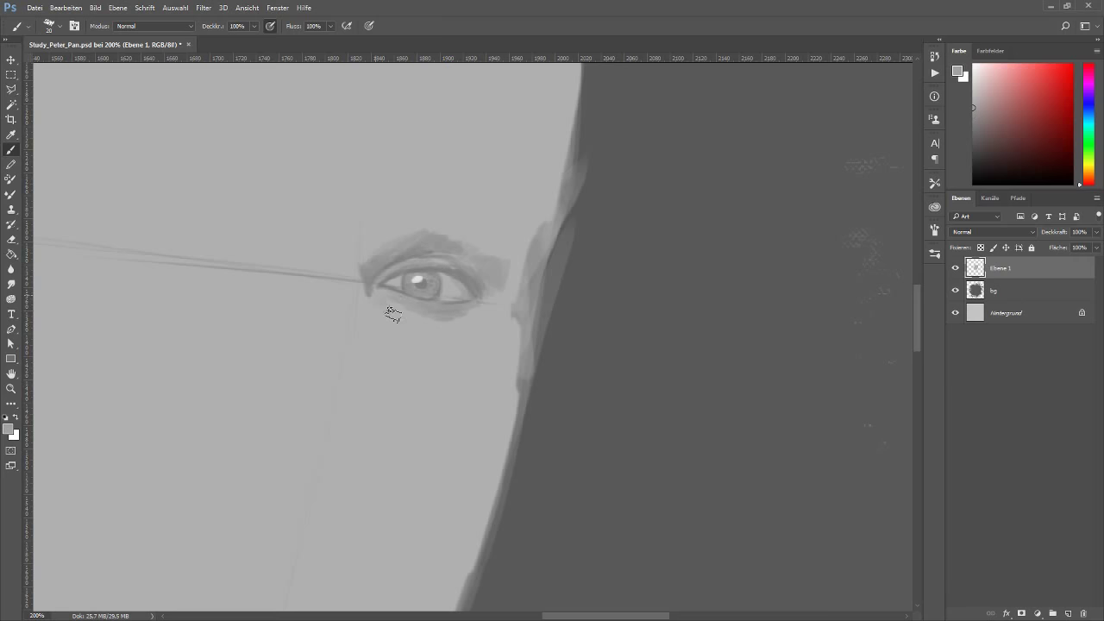
Step: Sample nearby greys, darken the eye's outer corner, and paint a dark patch on the face edge
{"action": "left_click", "coordinate": [400, 313], "text": "alt"}
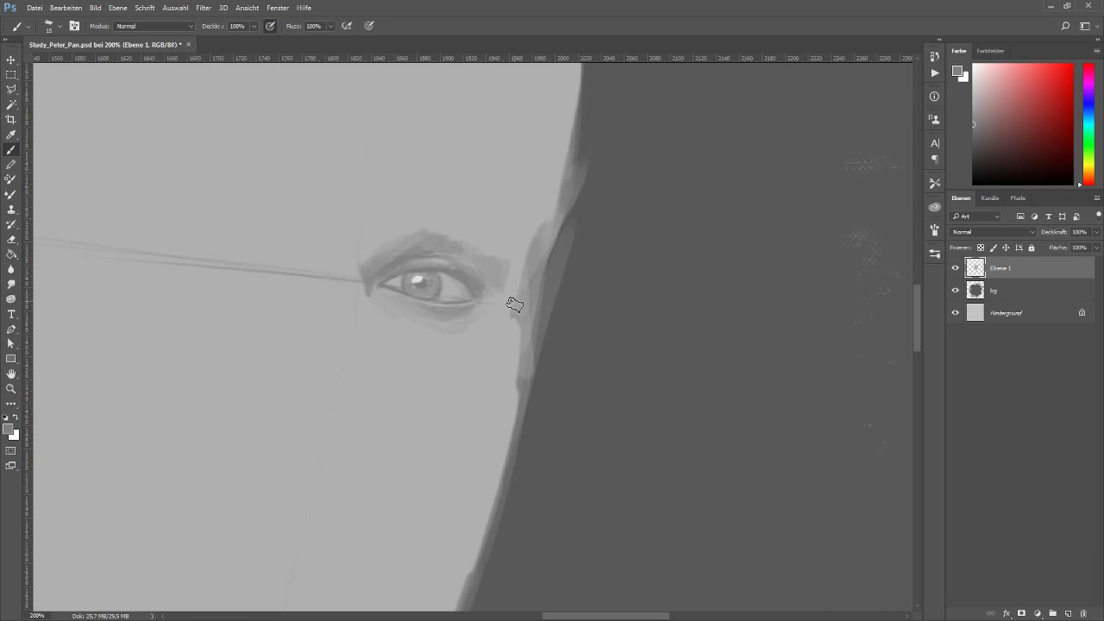
{"action": "left_click", "coordinate": [489, 304], "text": "alt"}
{"action": "left_click", "coordinate": [971, 88]}
{"action": "left_click", "coordinate": [392, 293], "text": "alt"}
{"action": "left_click", "coordinate": [368, 288], "text": "alt"}
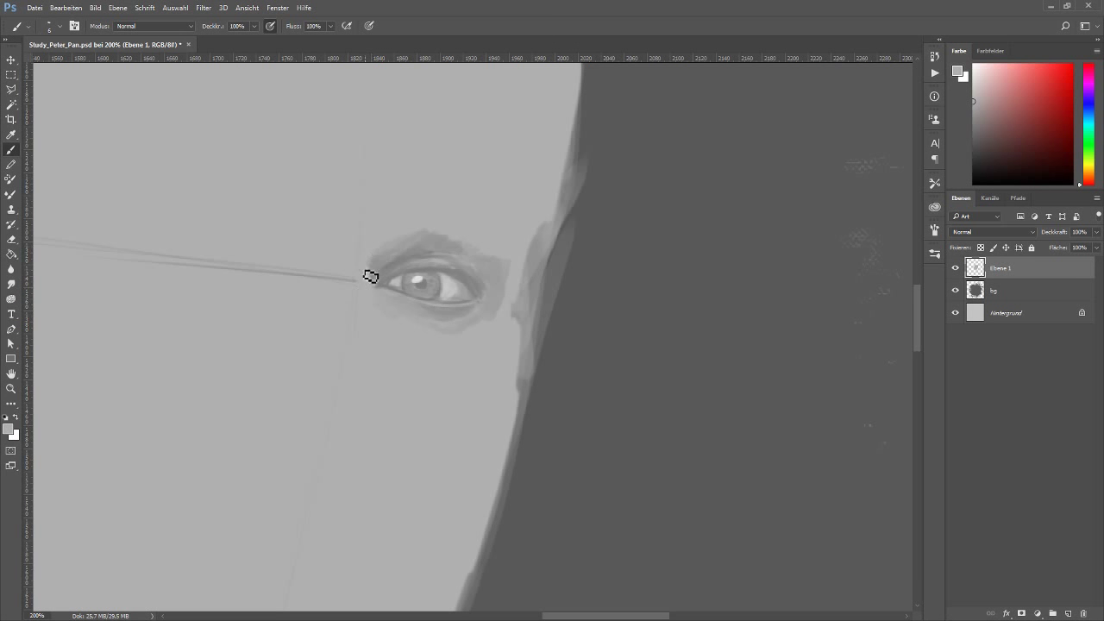
{"action": "left_click", "coordinate": [373, 293], "text": "alt"}
{"action": "left_click_drag", "start_coordinate": [459, 271], "coordinate": [481, 281]}
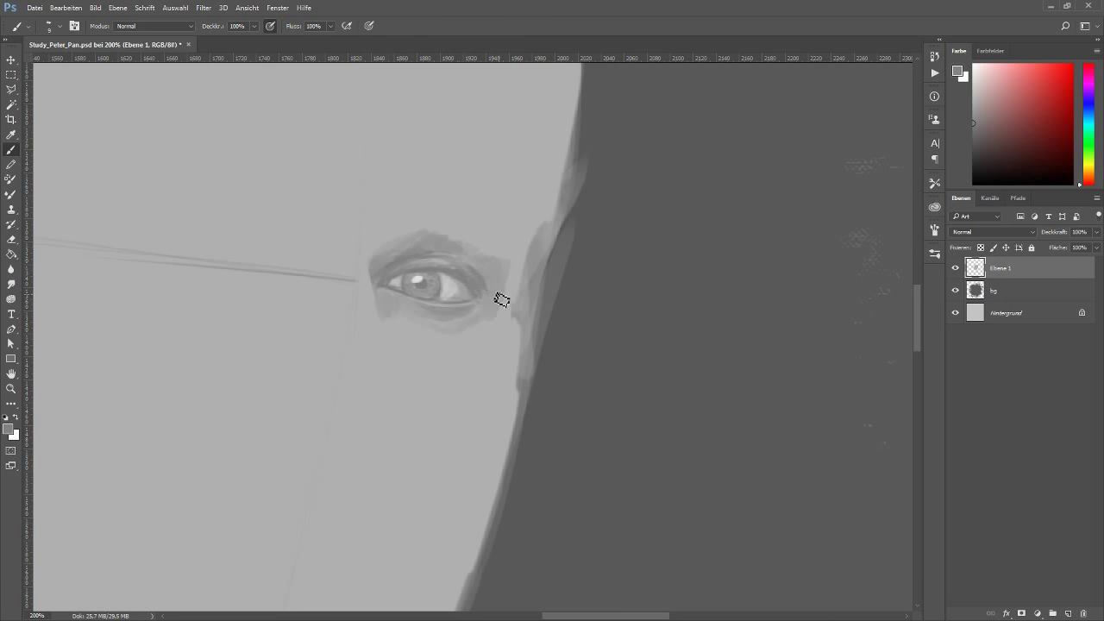
{"action": "left_click_drag", "start_coordinate": [542, 309], "coordinate": [524, 308]}
Step: Paint a dark eyebrow and spiky hair at the face edge, then erase the edge clean
{"action": "left_click", "coordinate": [486, 289], "text": "alt"}
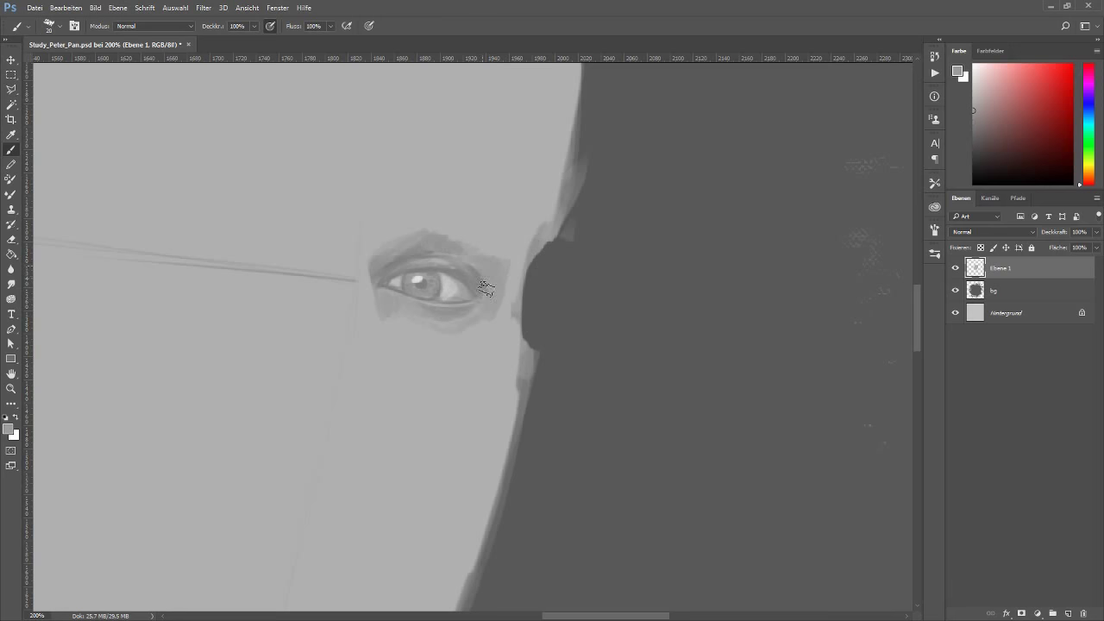
{"action": "left_click", "coordinate": [423, 236], "text": "alt"}
{"action": "key", "text": "bracketleft"}
{"action": "mouse_move", "coordinate": [424, 236]}
{"action": "left_mouse_down"}
{"action": "mouse_move", "coordinate": [419, 209]}
{"action": "mouse_move", "coordinate": [458, 231]}
{"action": "mouse_move", "coordinate": [490, 226]}
{"action": "mouse_move", "coordinate": [467, 235]}
{"action": "mouse_move", "coordinate": [530, 216]}
{"action": "left_mouse_up"}
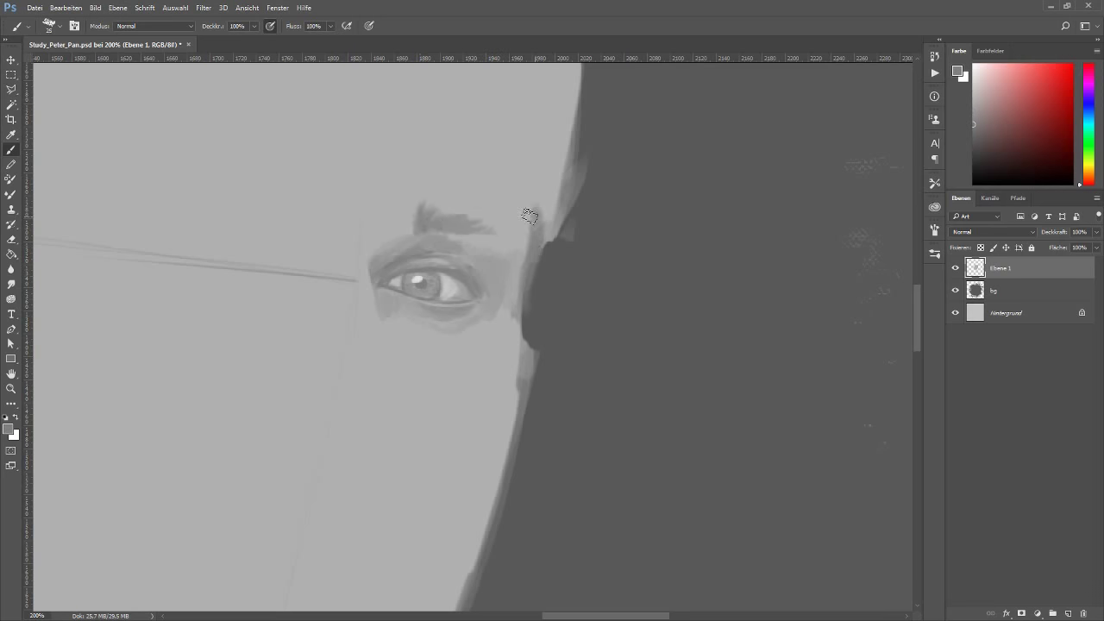
{"action": "left_click_drag", "start_coordinate": [528, 297], "coordinate": [544, 220]}
{"action": "left_click_drag", "start_coordinate": [539, 259], "coordinate": [542, 197]}
{"action": "mouse_move", "coordinate": [473, 243]}
{"action": "left_mouse_down"}
{"action": "mouse_move", "coordinate": [493, 234]}
{"action": "mouse_move", "coordinate": [461, 224]}
{"action": "mouse_move", "coordinate": [515, 250]}
{"action": "left_mouse_up"}
{"action": "key", "text": "e"}
{"action": "mouse_move", "coordinate": [530, 293]}
{"action": "left_mouse_down"}
{"action": "mouse_move", "coordinate": [535, 233]}
{"action": "mouse_move", "coordinate": [536, 421]}
{"action": "left_mouse_up"}
{"action": "key", "text": "b"}
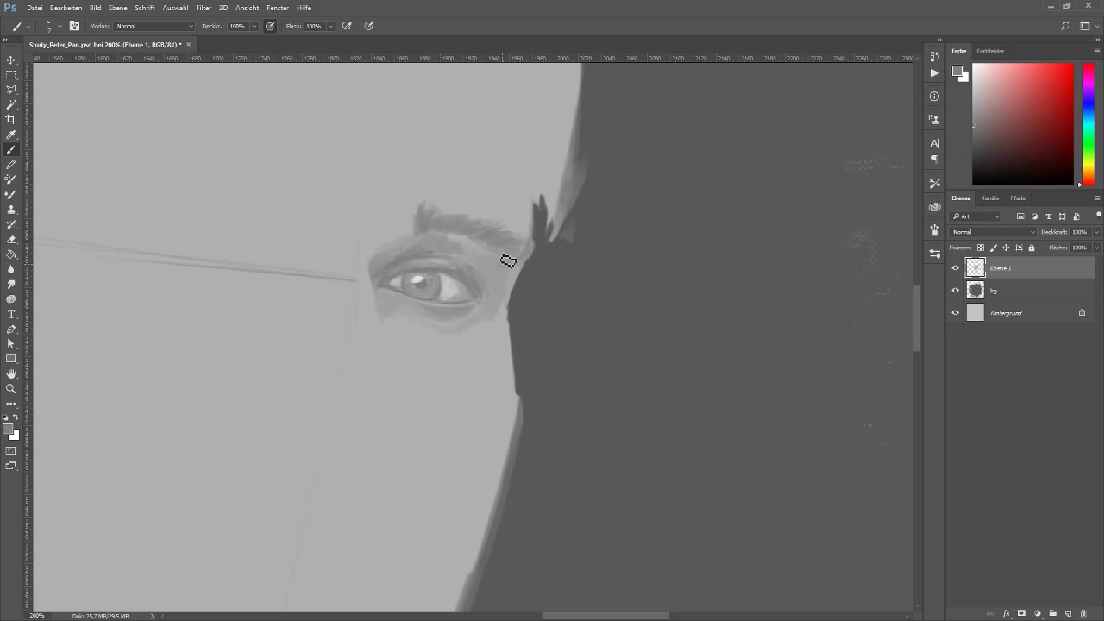
Step: Shade the area under the eye and soften it with sampled greys
{"action": "left_click_drag", "start_coordinate": [500, 338], "coordinate": [387, 350]}
{"action": "left_click", "coordinate": [387, 337], "text": "alt"}
{"action": "key", "text": "period"}
{"action": "left_click", "coordinate": [405, 372], "text": "alt"}
{"action": "left_click_drag", "start_coordinate": [388, 362], "coordinate": [386, 321]}
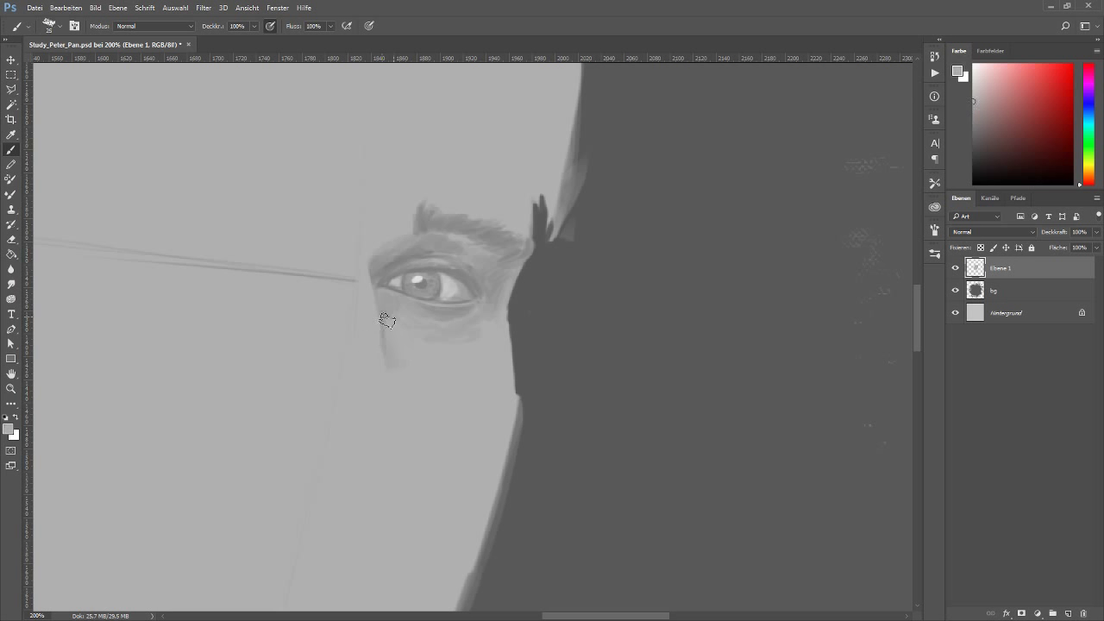
{"action": "left_click", "coordinate": [400, 381], "text": "alt"}
Step: Paint the nose's dark side, its tip, underside and left nostril wing
{"action": "left_click", "coordinate": [406, 417]}
{"action": "left_click_drag", "start_coordinate": [400, 432], "coordinate": [394, 377]}
{"action": "left_click_drag", "start_coordinate": [386, 333], "coordinate": [404, 416]}
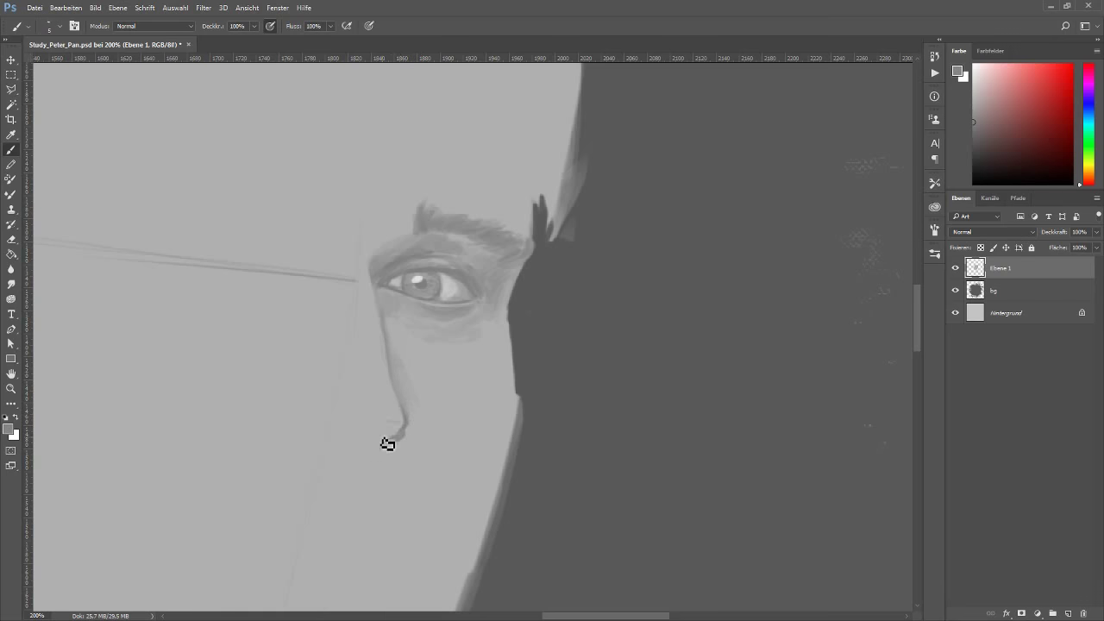
{"action": "left_click_drag", "start_coordinate": [400, 426], "coordinate": [362, 447]}
{"action": "left_click_drag", "start_coordinate": [298, 437], "coordinate": [356, 449]}
{"action": "mouse_move", "coordinate": [302, 416]}
{"action": "left_mouse_down"}
{"action": "mouse_move", "coordinate": [291, 436]}
{"action": "mouse_move", "coordinate": [356, 464]}
{"action": "mouse_move", "coordinate": [365, 446]}
{"action": "left_mouse_up"}
Step: Lighten the line under the nose and paint a highlight up the nose bridge
{"action": "left_click", "coordinate": [309, 436], "text": "alt"}
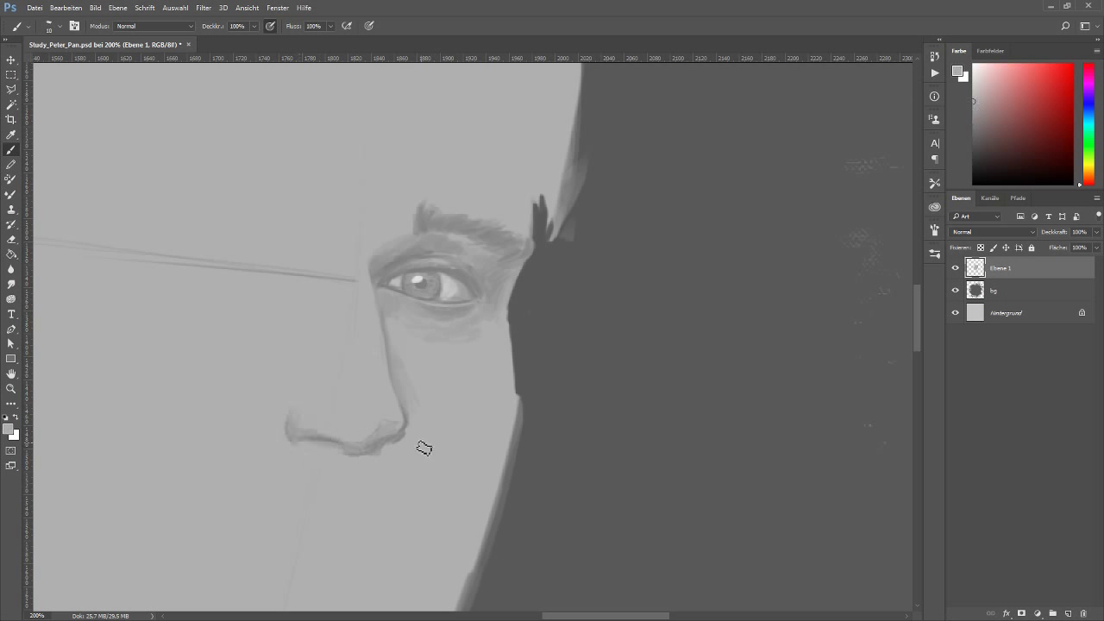
{"action": "left_click", "coordinate": [351, 437], "text": "alt"}
{"action": "left_click", "coordinate": [331, 440], "text": "alt"}
{"action": "mouse_move", "coordinate": [336, 440]}
{"action": "left_mouse_down"}
{"action": "mouse_move", "coordinate": [394, 439]}
{"action": "mouse_move", "coordinate": [346, 428]}
{"action": "left_mouse_up"}
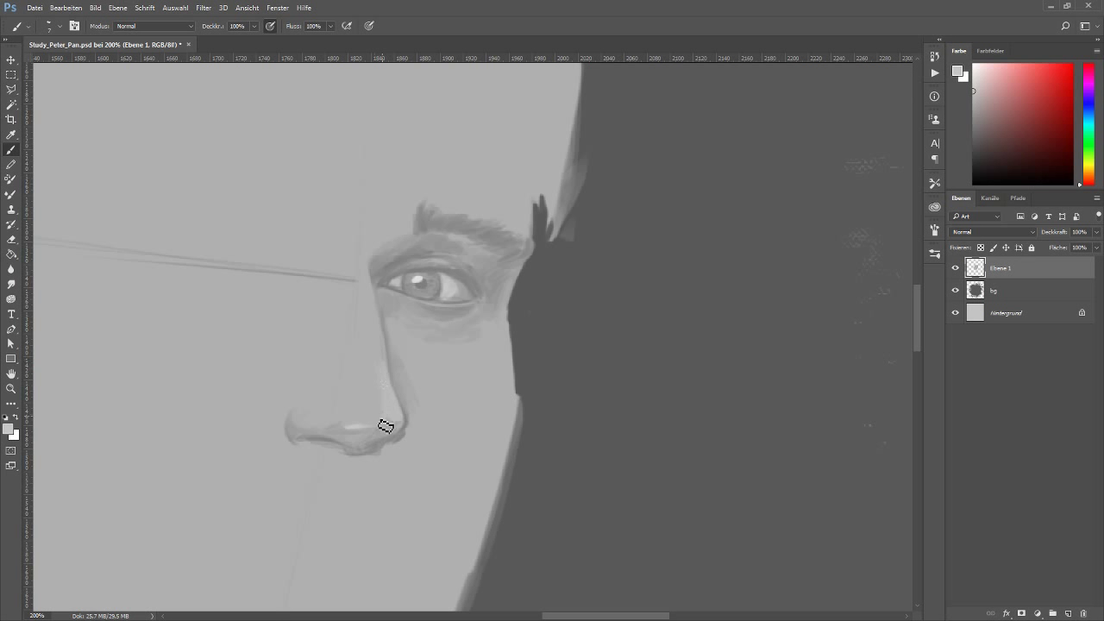
{"action": "left_click_drag", "start_coordinate": [387, 389], "coordinate": [355, 264]}
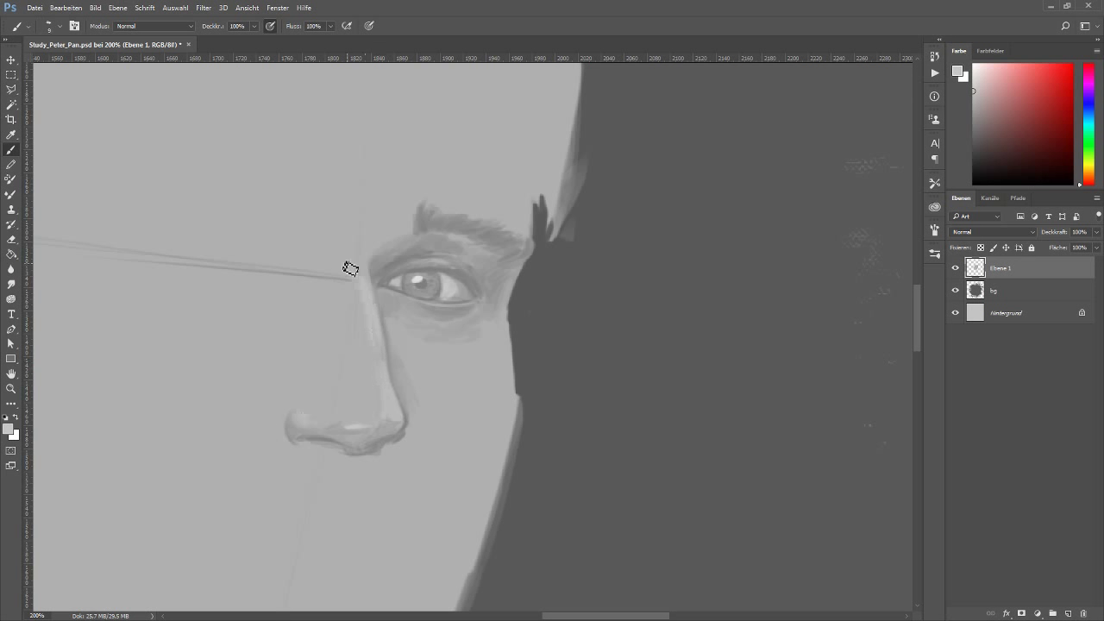
{"action": "left_click", "coordinate": [373, 272], "text": "alt"}
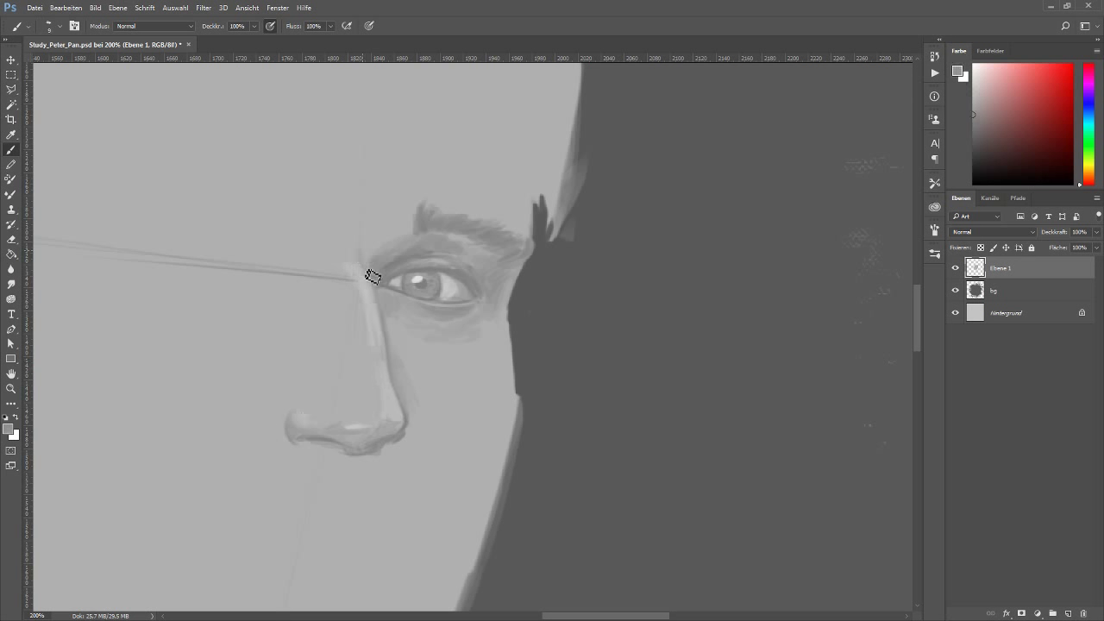
{"action": "left_click", "coordinate": [408, 310], "text": "alt"}
{"action": "left_click", "coordinate": [381, 281], "text": "alt"}
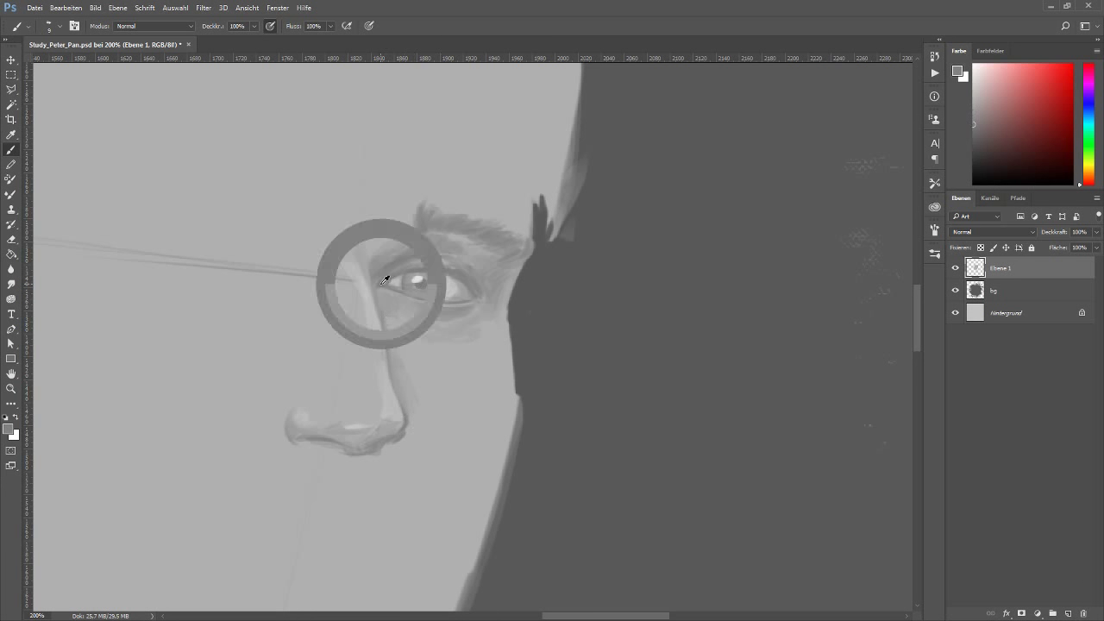
Step: Darken the nose's right side, draw a crease from the nostril, and shade beneath the nose
{"action": "mouse_move", "coordinate": [399, 427]}
{"action": "left_mouse_down"}
{"action": "mouse_move", "coordinate": [412, 455]}
{"action": "mouse_move", "coordinate": [395, 388]}
{"action": "left_mouse_up"}
{"action": "key", "text": "bracketright"}
{"action": "key", "text": "bracketright"}
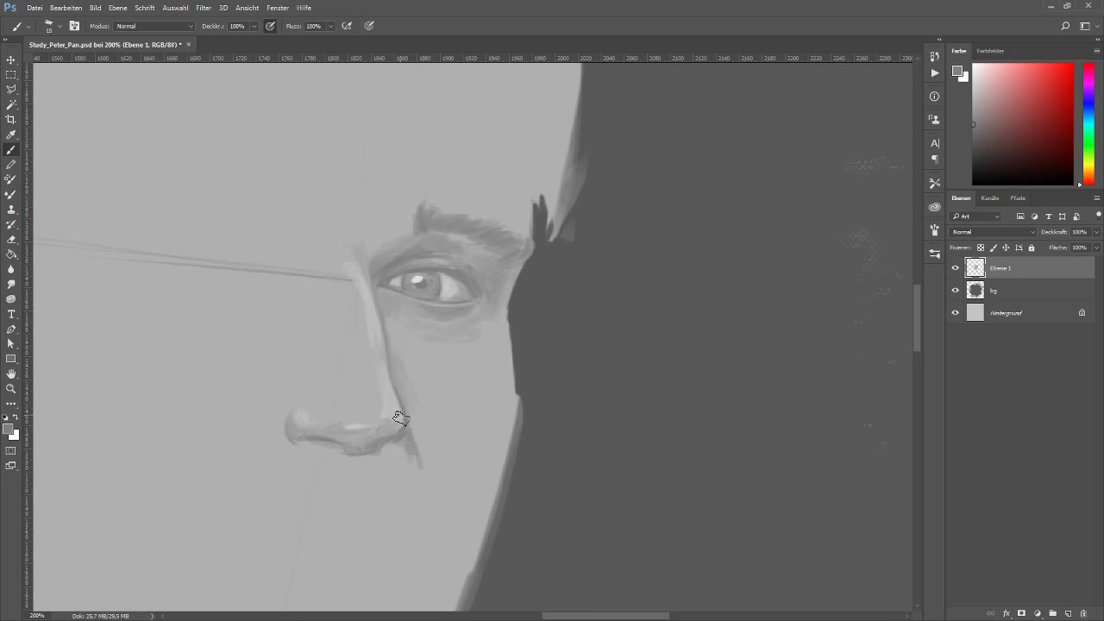
{"action": "left_click_drag", "start_coordinate": [414, 429], "coordinate": [427, 476]}
{"action": "key", "text": "bracketleft"}
{"action": "key", "text": "bracketleft"}
{"action": "key", "text": "bracketleft"}
{"action": "left_click", "coordinate": [365, 464], "text": "alt"}
{"action": "left_click", "coordinate": [387, 466], "text": "alt"}
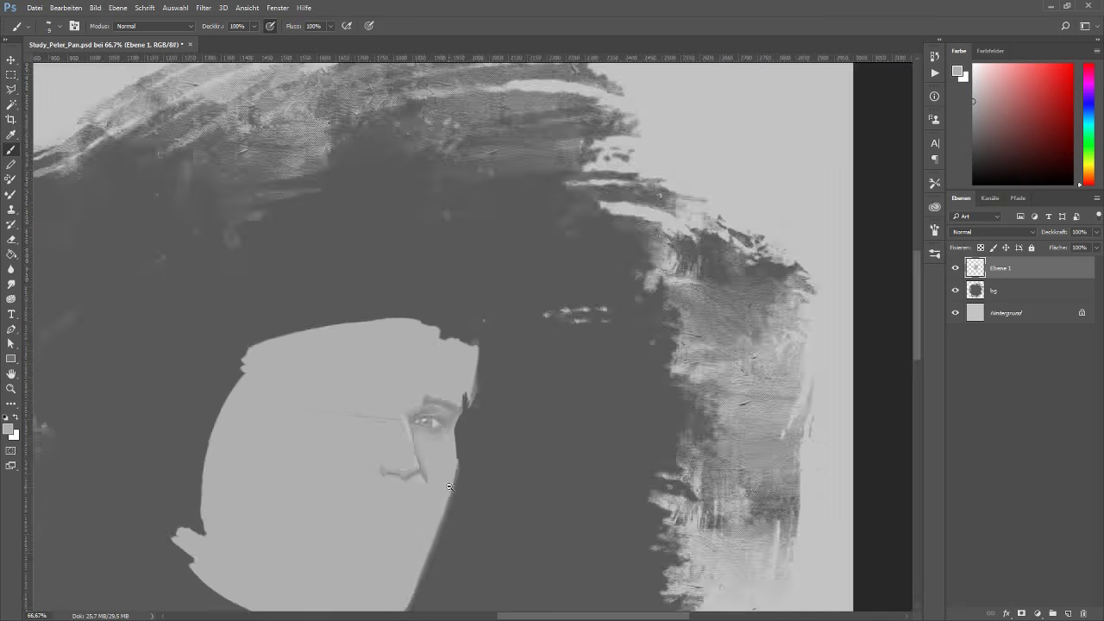
{"action": "left_click_drag", "start_coordinate": [385, 491], "coordinate": [405, 190]}
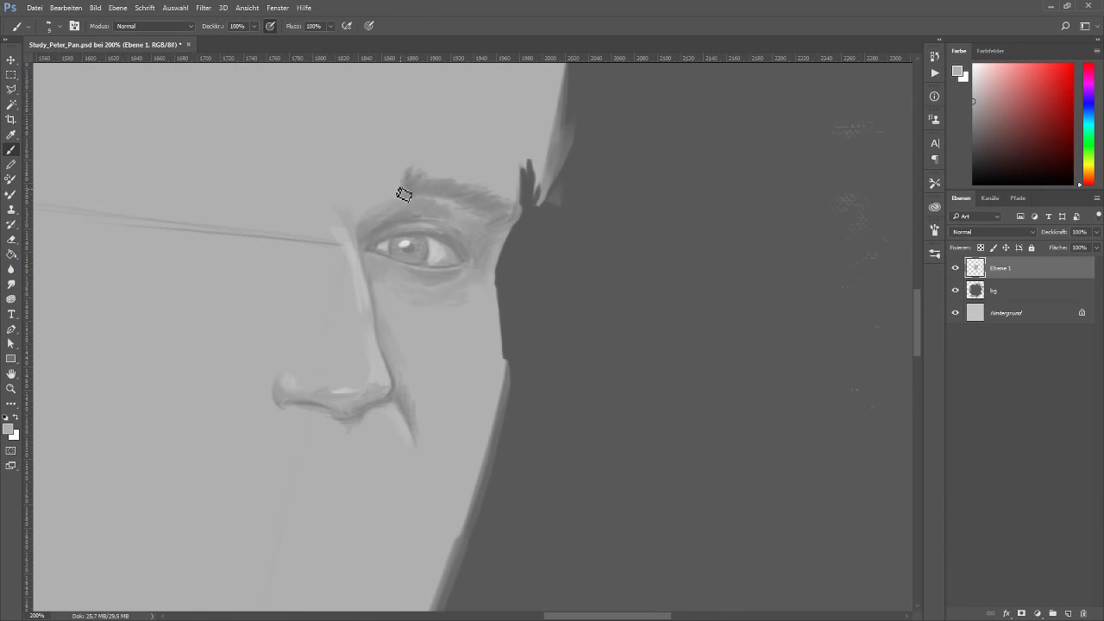
{"action": "left_click", "coordinate": [397, 188], "text": "alt"}
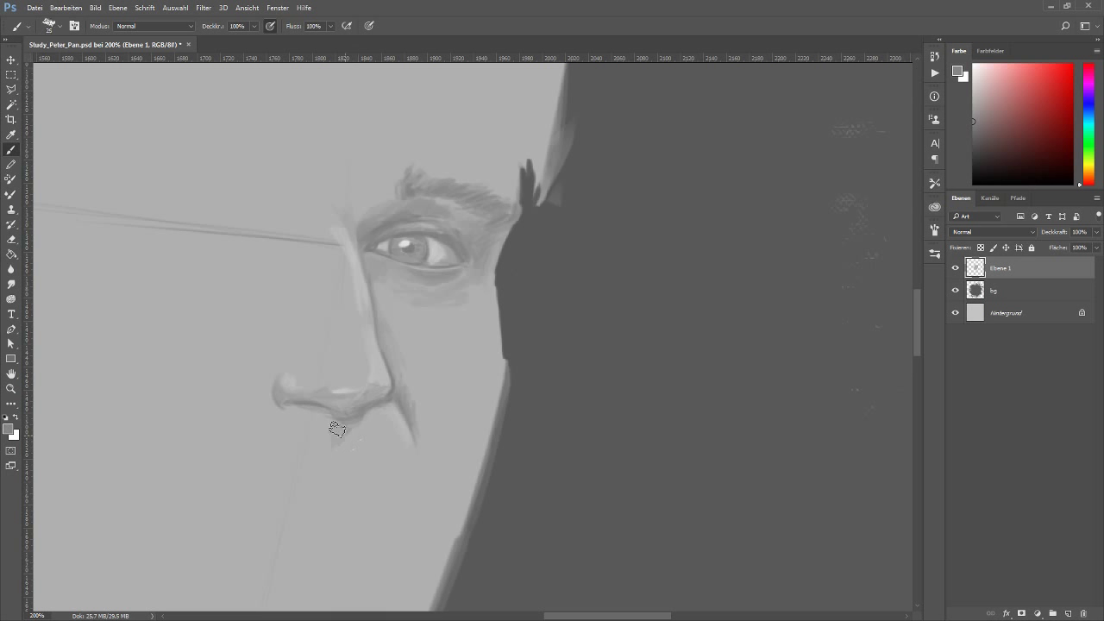
{"action": "left_click_drag", "start_coordinate": [338, 423], "coordinate": [347, 440]}
{"action": "left_click", "coordinate": [348, 451], "text": "alt"}
{"action": "left_click", "coordinate": [345, 437], "text": "alt"}
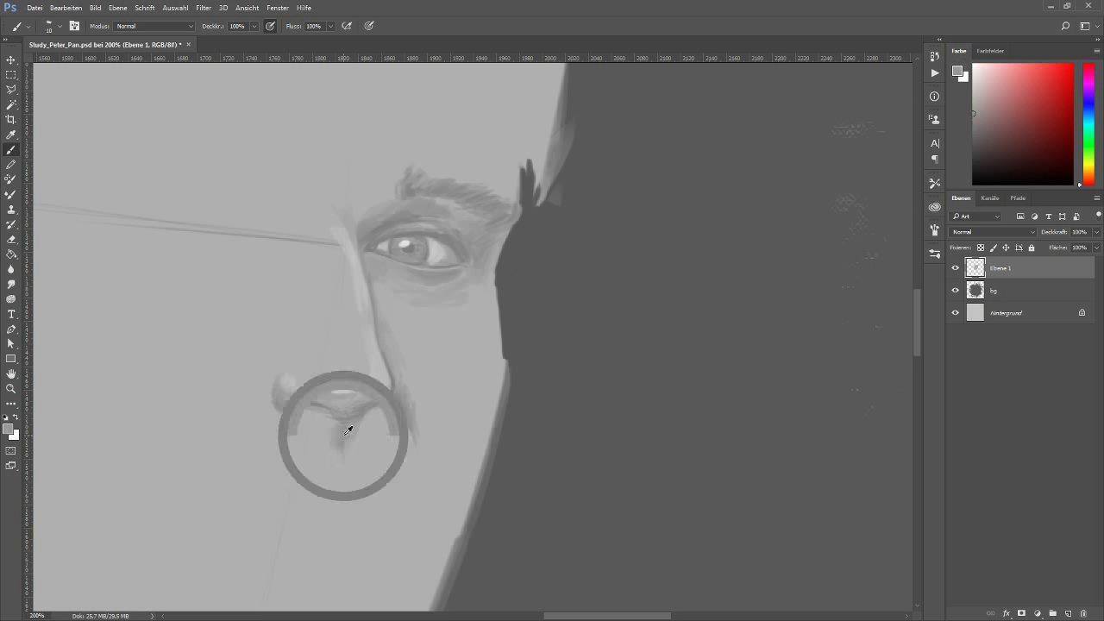
Step: Darken the nostril edge with a 20 px brush and sample a darker grey for the mouth
{"action": "key", "text": "bracketright"}
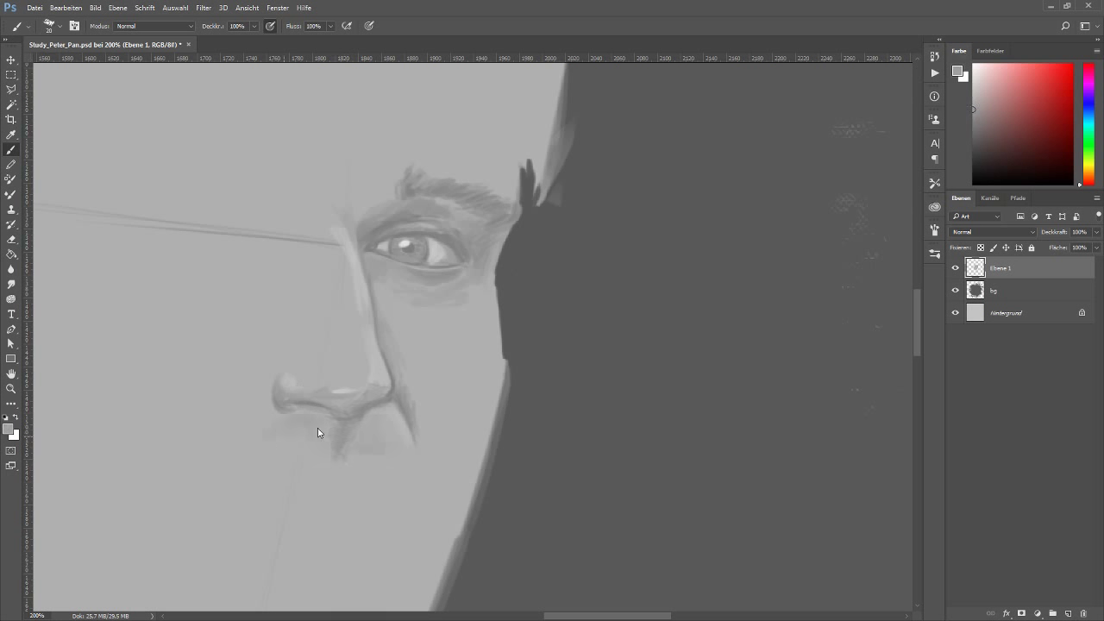
{"action": "mouse_move", "coordinate": [295, 362]}
{"action": "left_mouse_down"}
{"action": "mouse_move", "coordinate": [267, 363]}
{"action": "mouse_move", "coordinate": [215, 452]}
{"action": "left_mouse_up"}
{"action": "left_click", "coordinate": [269, 368], "text": "alt"}
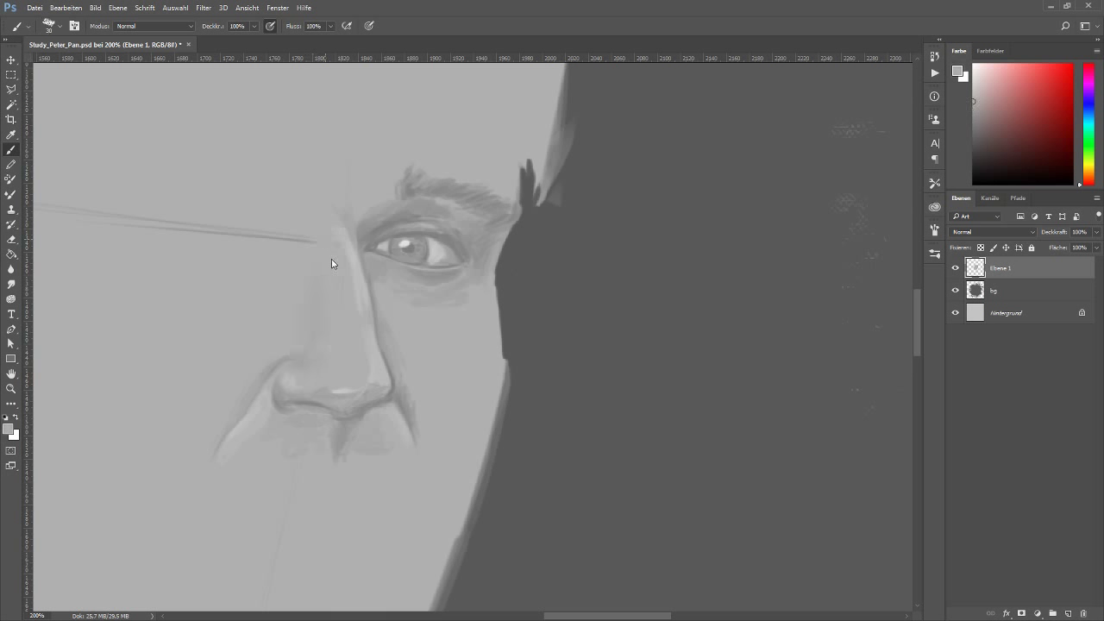
{"action": "left_click", "coordinate": [388, 453], "text": "alt"}
{"action": "left_click", "coordinate": [270, 443], "text": "alt"}
Step: Draw the mouth: the dark line between the lips, a lower-lip stroke, and darkened corners
{"action": "left_click_drag", "start_coordinate": [337, 483], "coordinate": [348, 487]}
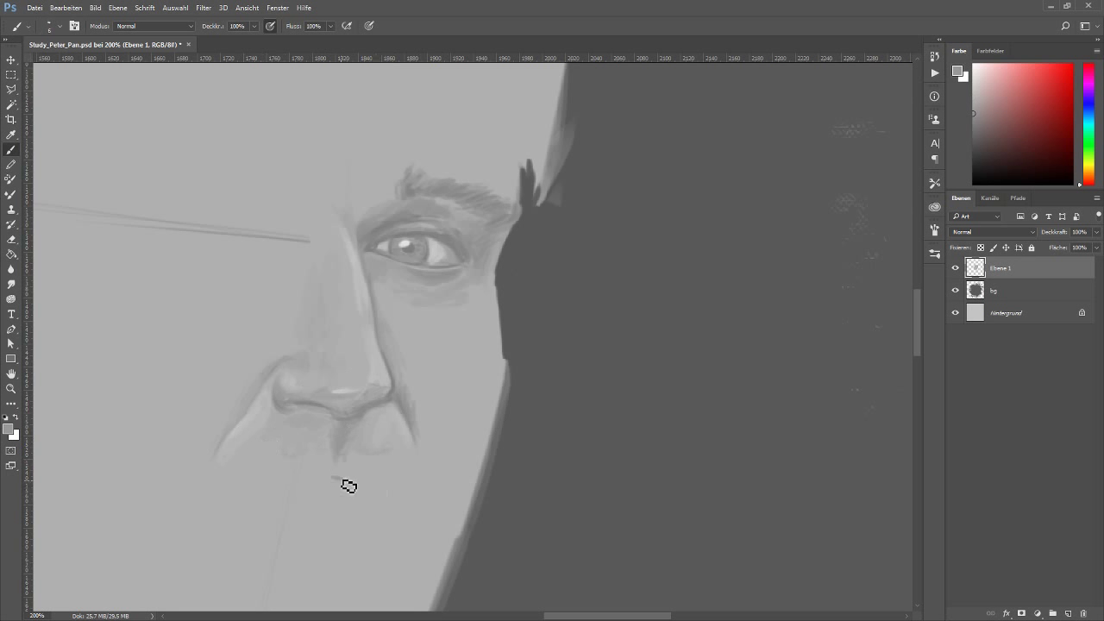
{"action": "left_click", "coordinate": [382, 419], "text": "alt"}
{"action": "left_click_drag", "start_coordinate": [348, 482], "coordinate": [246, 491]}
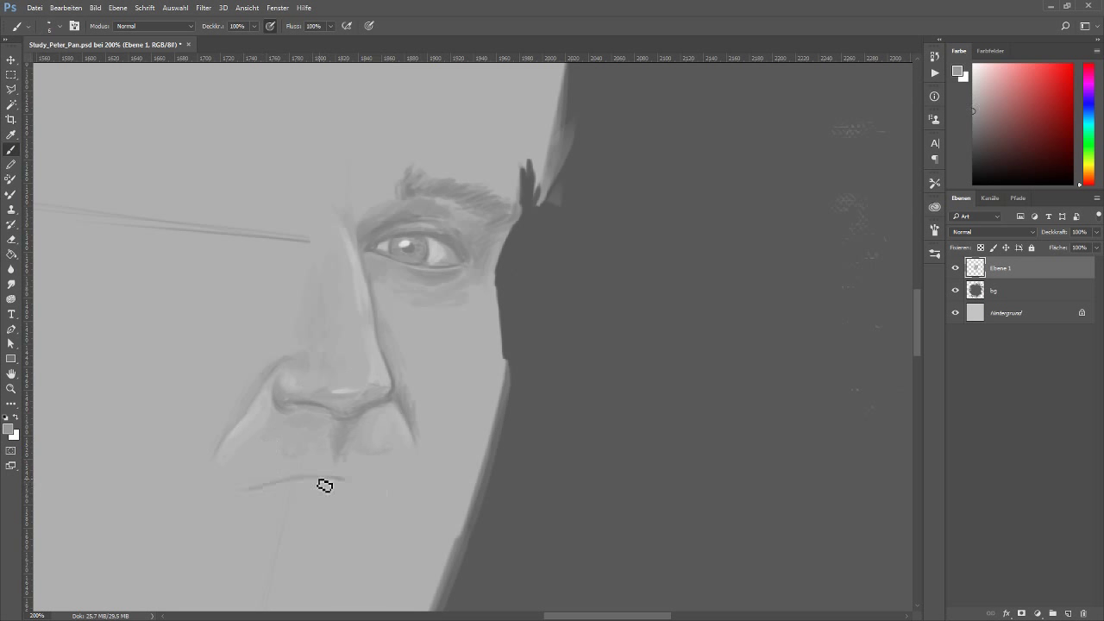
{"action": "left_click_drag", "start_coordinate": [354, 483], "coordinate": [379, 492]}
{"action": "mouse_move", "coordinate": [281, 492]}
{"action": "left_mouse_down"}
{"action": "mouse_move", "coordinate": [324, 501]}
{"action": "mouse_move", "coordinate": [358, 488]}
{"action": "mouse_move", "coordinate": [380, 501]}
{"action": "left_mouse_up"}
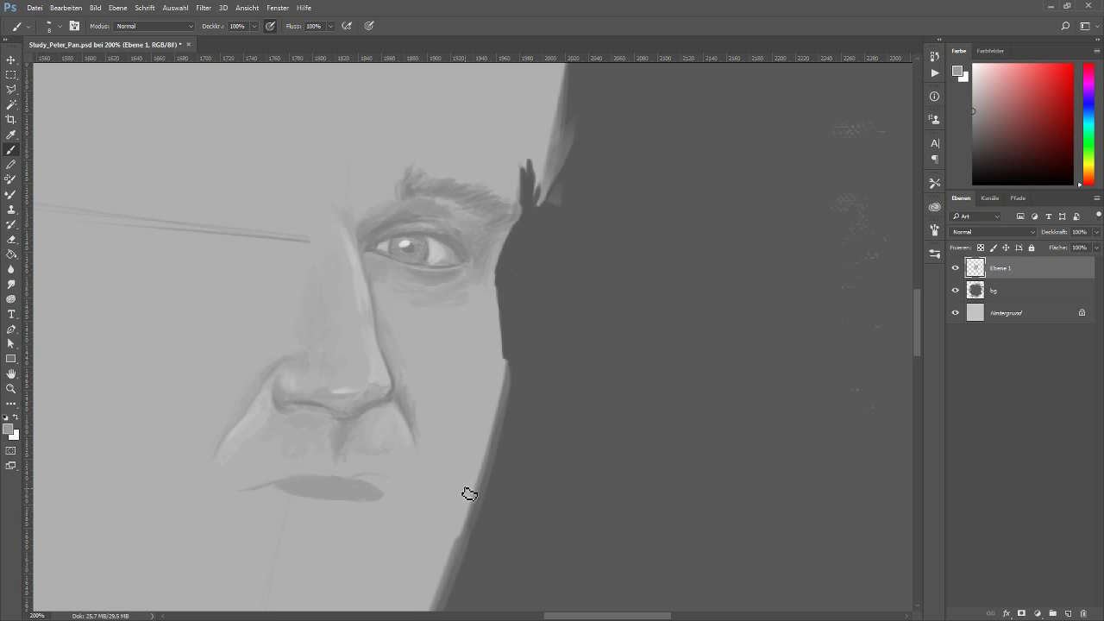
{"action": "left_click", "coordinate": [352, 429], "text": "alt"}
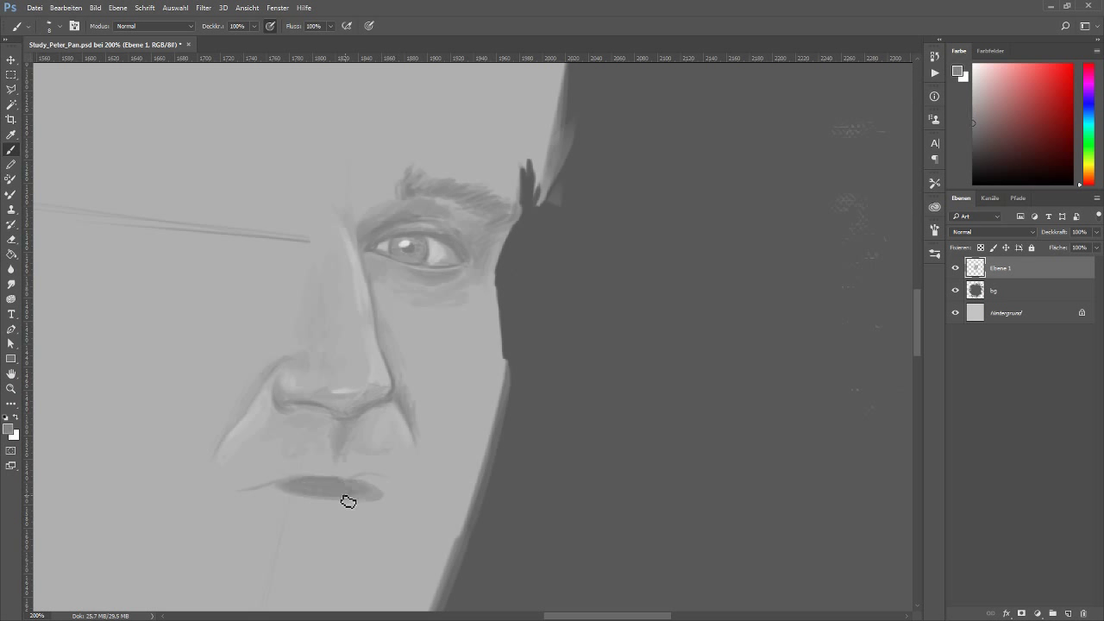
{"action": "left_click_drag", "start_coordinate": [290, 491], "coordinate": [232, 488]}
{"action": "mouse_move", "coordinate": [384, 501]}
{"action": "left_mouse_down"}
{"action": "mouse_move", "coordinate": [403, 503]}
{"action": "mouse_move", "coordinate": [388, 486]}
{"action": "mouse_move", "coordinate": [357, 484]}
{"action": "left_mouse_up"}
{"action": "left_click", "coordinate": [397, 501], "text": "alt"}
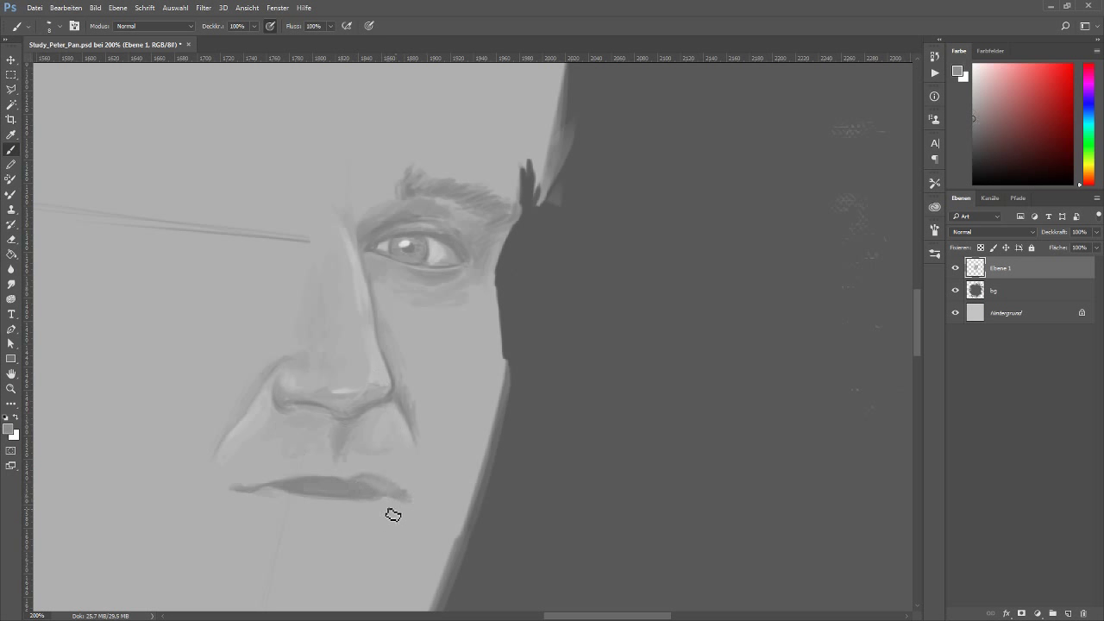
Step: Paint the lower lip shape in a lighter grey with a 15 px brush
{"action": "key", "text": "bracketright"}
{"action": "left_click", "coordinate": [316, 531], "text": "alt"}
{"action": "left_click_drag", "start_coordinate": [309, 528], "coordinate": [360, 533]}
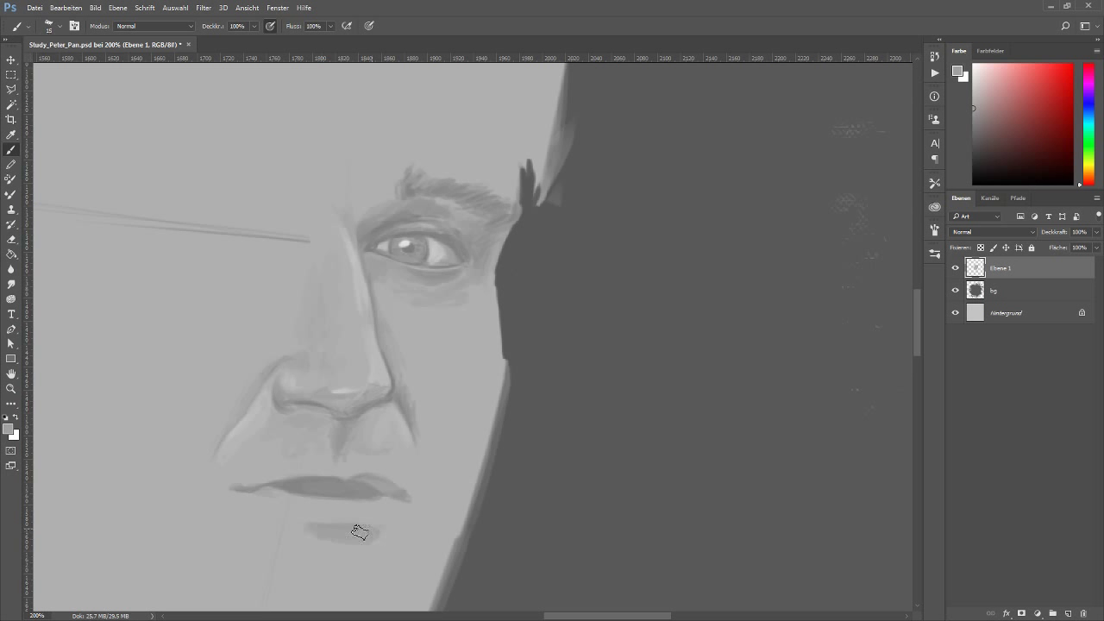
{"action": "left_click_drag", "start_coordinate": [422, 554], "coordinate": [444, 452]}
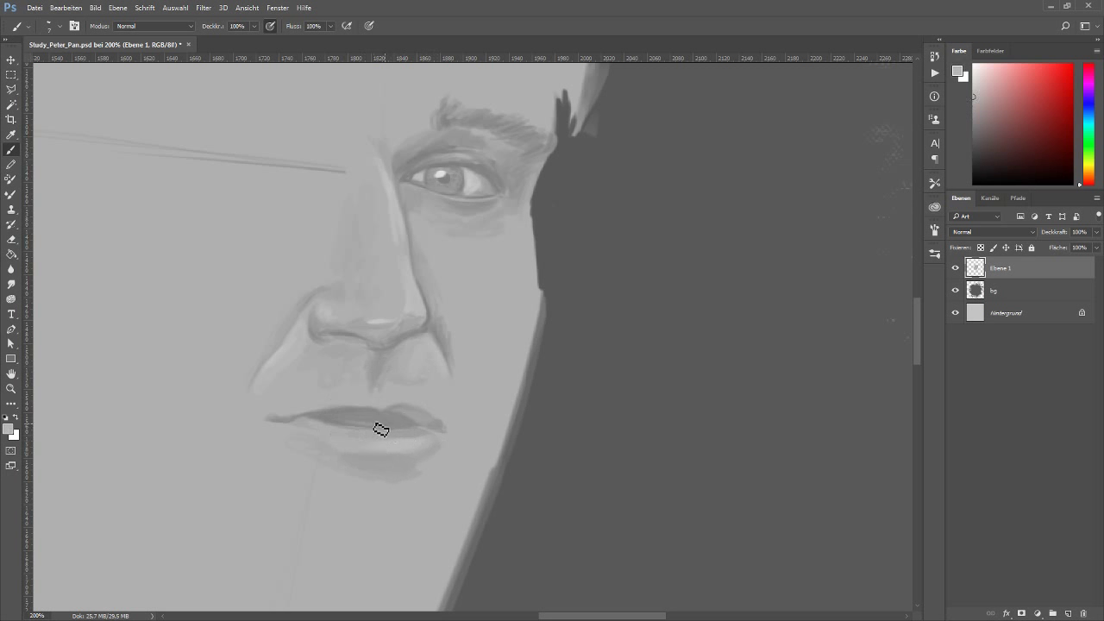
{"action": "left_click", "coordinate": [360, 409], "text": "alt"}
{"action": "left_click", "coordinate": [445, 441], "text": "alt"}
Step: Deepen the fold beside the nose and add soft cheek shadow with a 45 px brush at 50% opacity
{"action": "key", "text": "bracketleft"}
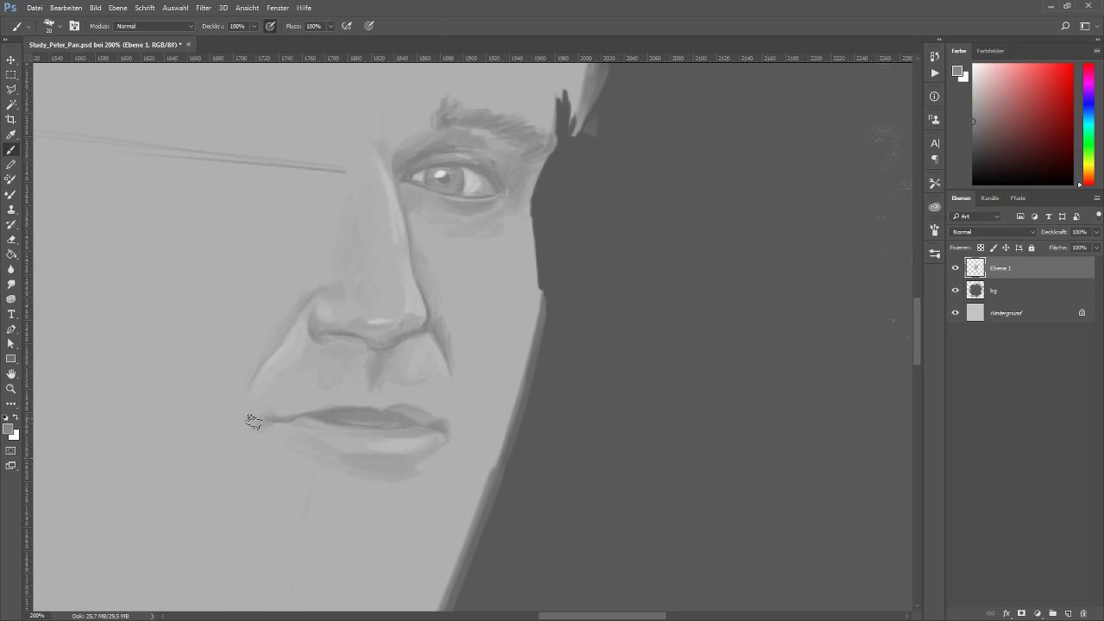
{"action": "left_click", "coordinate": [253, 421], "text": "alt"}
{"action": "left_click", "coordinate": [343, 456], "text": "alt"}
{"action": "left_click", "coordinate": [369, 488], "text": "alt"}
{"action": "left_click", "coordinate": [443, 345], "text": "alt"}
{"action": "left_click_drag", "start_coordinate": [457, 383], "coordinate": [447, 361]}
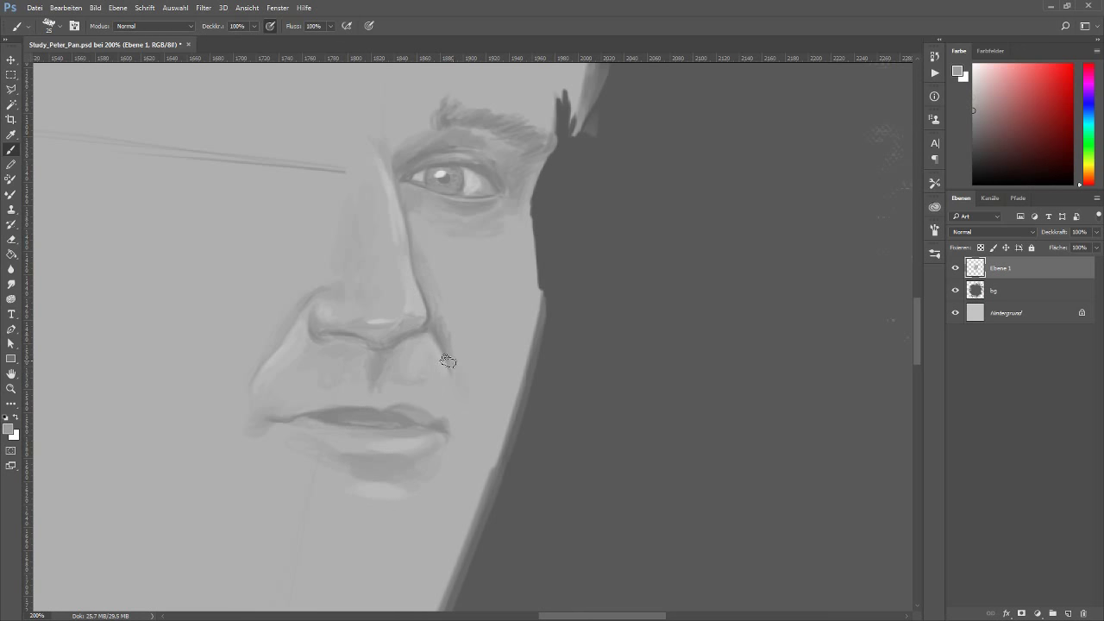
{"action": "key", "text": "bracketright"}
{"action": "key", "text": "bracketright"}
{"action": "key", "text": "5"}
{"action": "left_click_drag", "start_coordinate": [518, 347], "coordinate": [468, 426]}
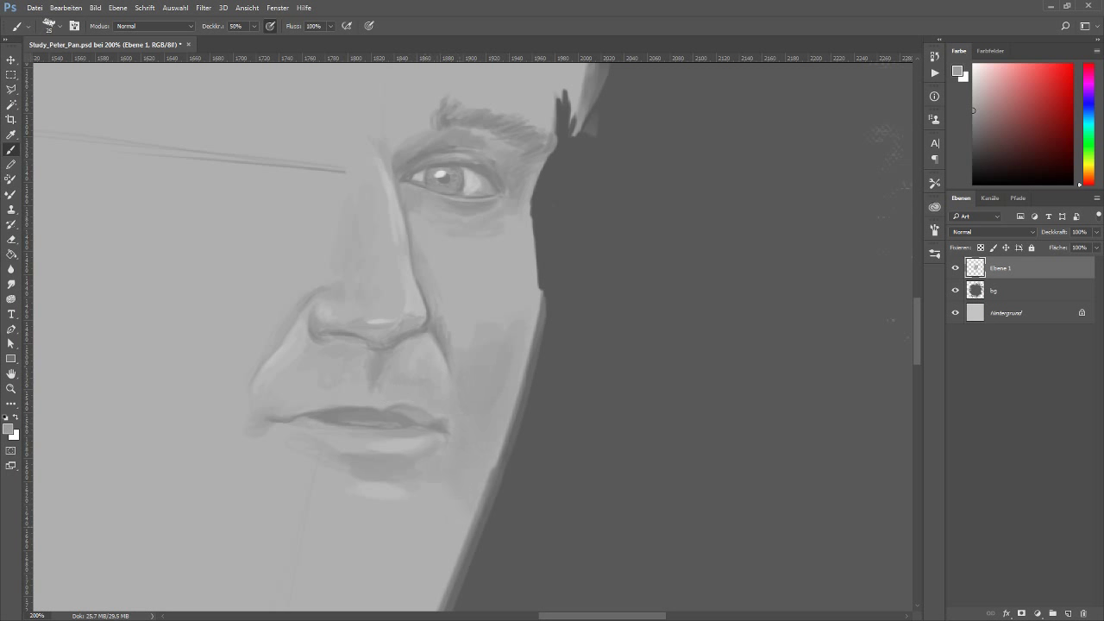
Step: Erase the light strip along the jaw edge to reshape it
{"action": "key", "text": "e"}
{"action": "left_click_drag", "start_coordinate": [543, 293], "coordinate": [477, 520]}
{"action": "mouse_move", "coordinate": [535, 371]}
{"action": "left_mouse_down"}
{"action": "mouse_move", "coordinate": [497, 501]}
{"action": "mouse_move", "coordinate": [501, 461]}
{"action": "left_mouse_up"}
{"action": "left_click_drag", "start_coordinate": [518, 388], "coordinate": [444, 604]}
{"action": "left_click_drag", "start_coordinate": [491, 483], "coordinate": [488, 501]}
{"action": "key", "text": "b"}
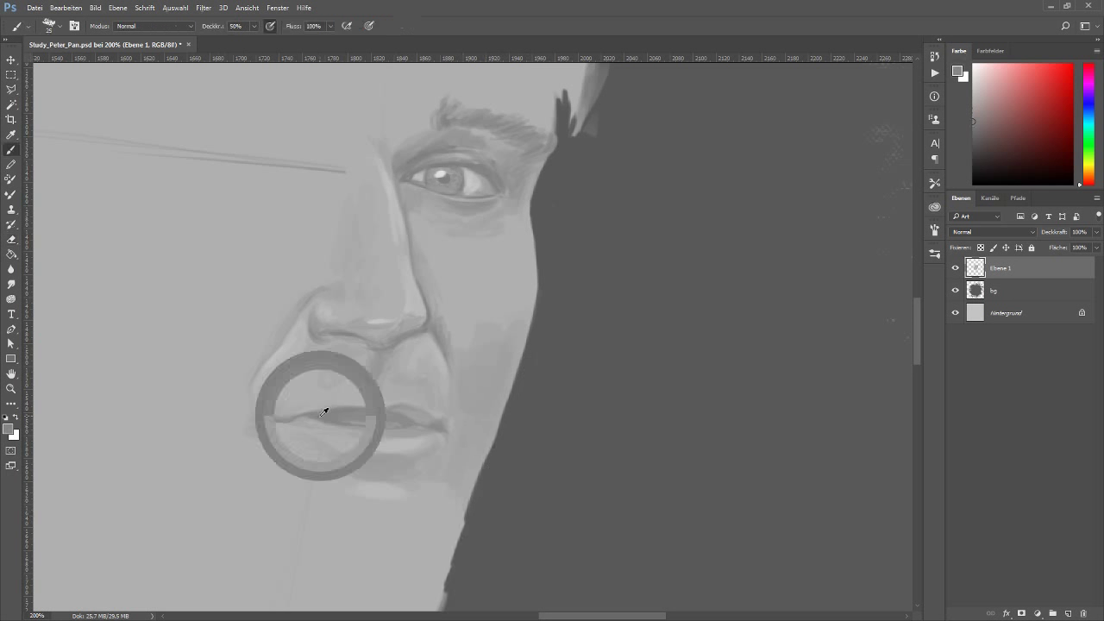
Step: Paint a dark shadow under the chin and along the lower jaw with a 9 px brush
{"action": "left_click", "coordinate": [476, 336], "text": "alt"}
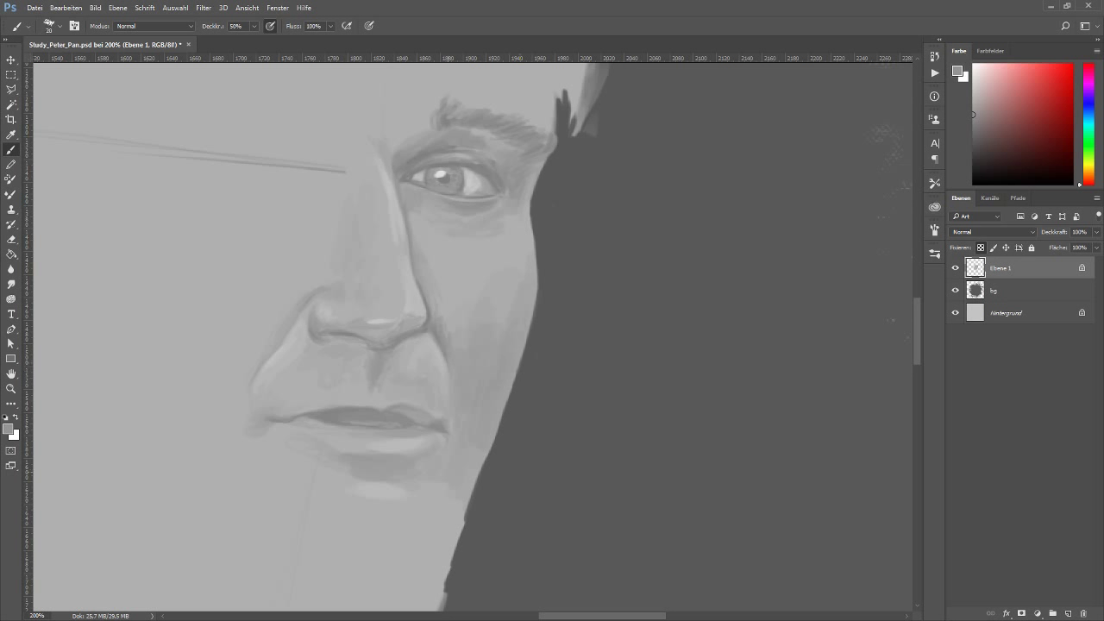
{"action": "left_click_drag", "start_coordinate": [444, 556], "coordinate": [353, 566]}
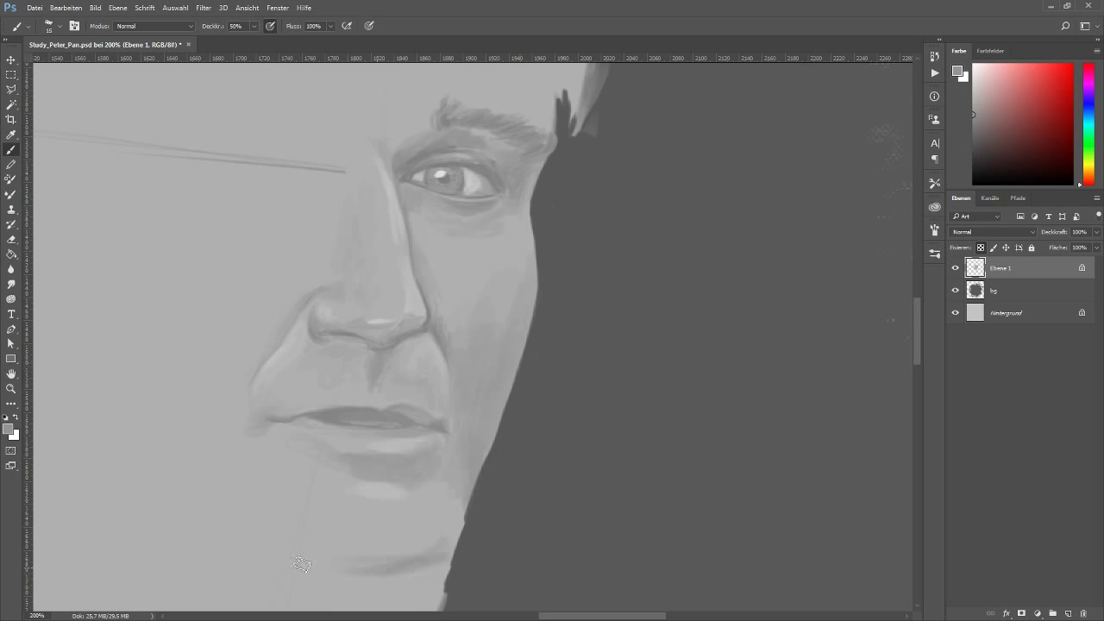
{"action": "key", "text": "e"}
{"action": "mouse_move", "coordinate": [463, 535]}
{"action": "left_mouse_down"}
{"action": "mouse_move", "coordinate": [434, 568]}
{"action": "mouse_move", "coordinate": [388, 575]}
{"action": "left_mouse_up"}
{"action": "key", "text": "b"}
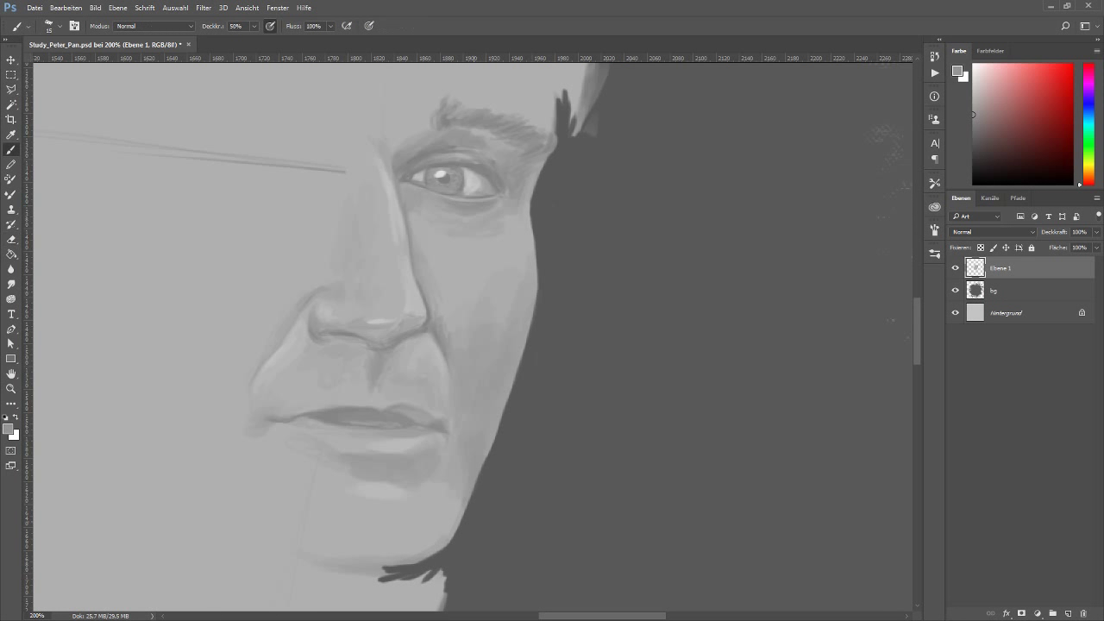
{"action": "key", "text": "bracketleft"}
{"action": "key", "text": "bracketleft"}
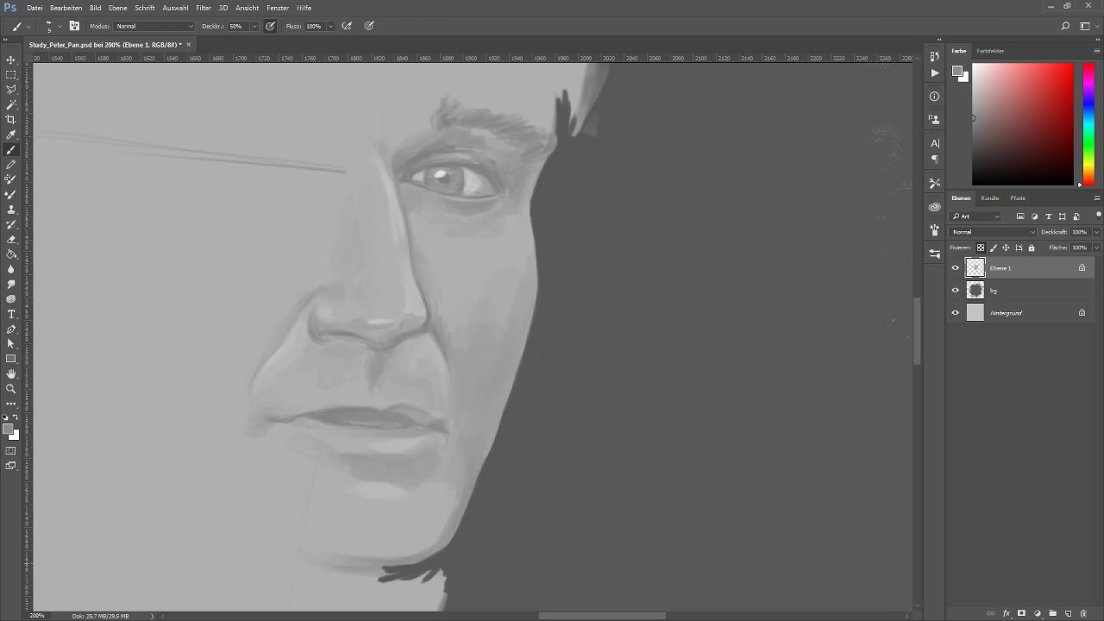
{"action": "left_click_drag", "start_coordinate": [369, 565], "coordinate": [244, 546]}
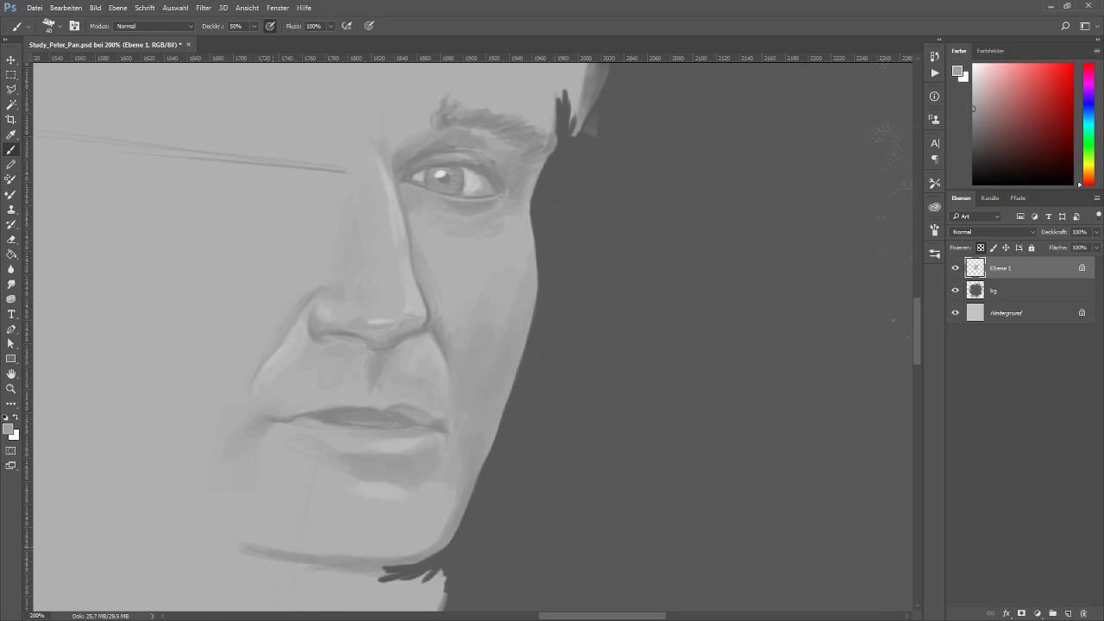
{"action": "left_click_drag", "start_coordinate": [228, 504], "coordinate": [286, 549]}
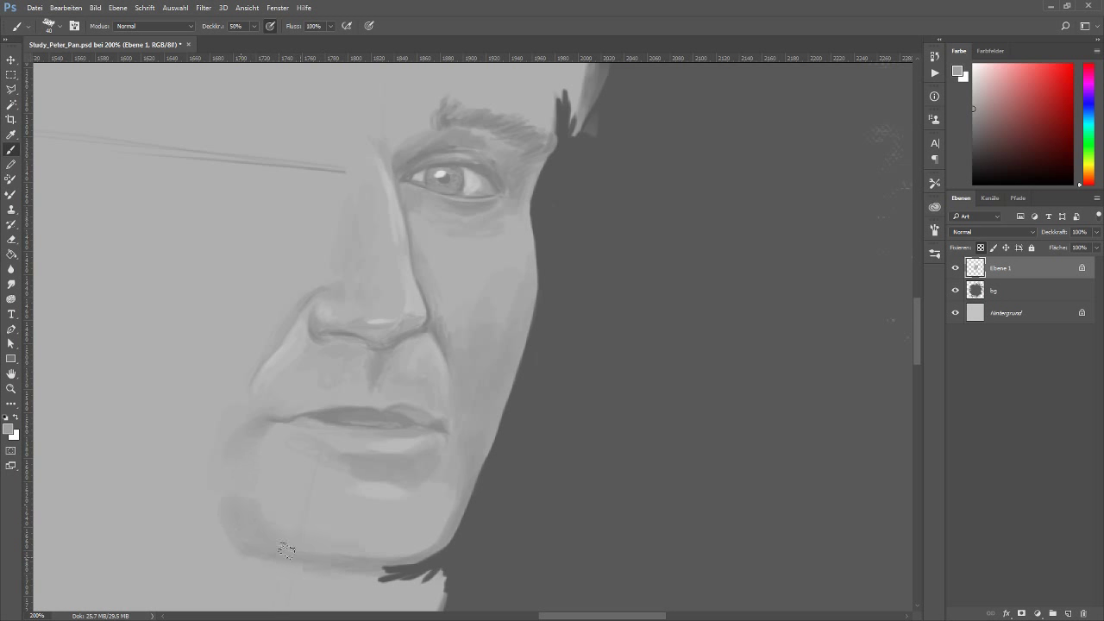
{"action": "left_click", "coordinate": [402, 488], "text": "alt"}
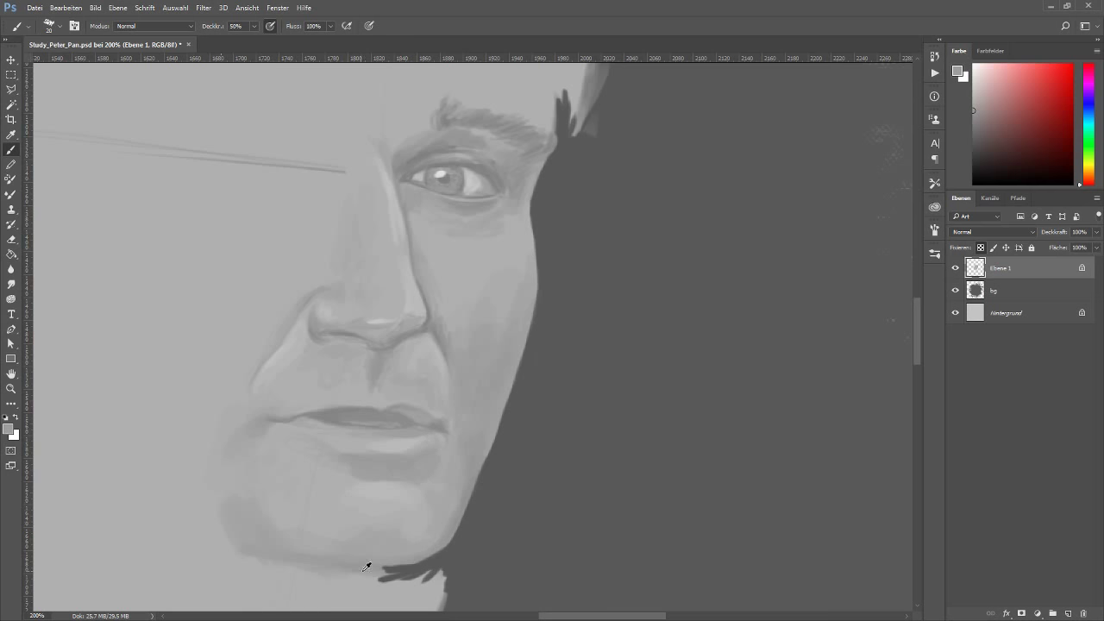
{"action": "key", "text": "ctrl+minus"}
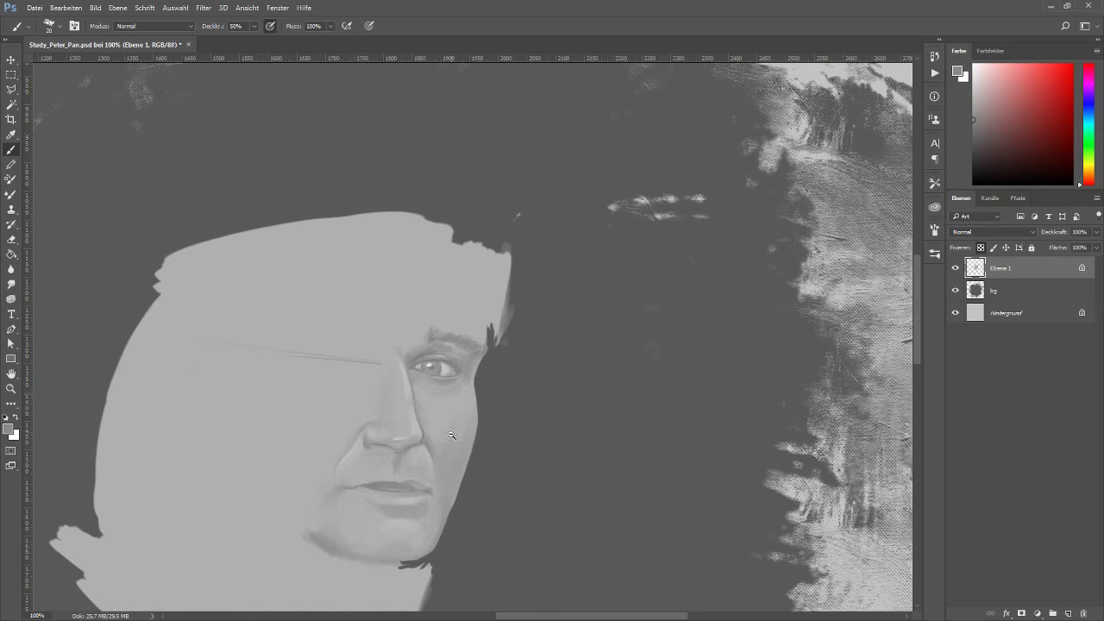
Step: Copy the lassoed lower face to a new layer, enlarge it to about 109%, and tilt it slightly
{"action": "key", "text": "l"}
{"action": "left_click_drag", "start_coordinate": [473, 404], "coordinate": [398, 345]}
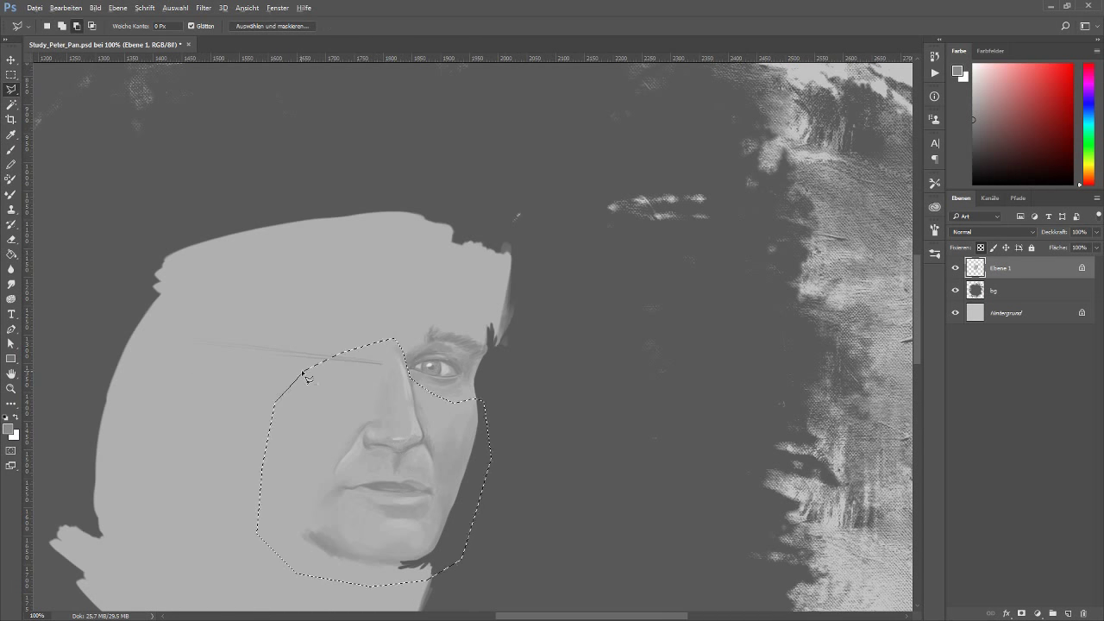
{"action": "key", "text": "ctrl+j"}
{"action": "key", "text": "ctrl+t"}
{"action": "key", "text": "ctrl+minus"}
{"action": "left_click_drag", "start_coordinate": [308, 500], "coordinate": [302, 507]}
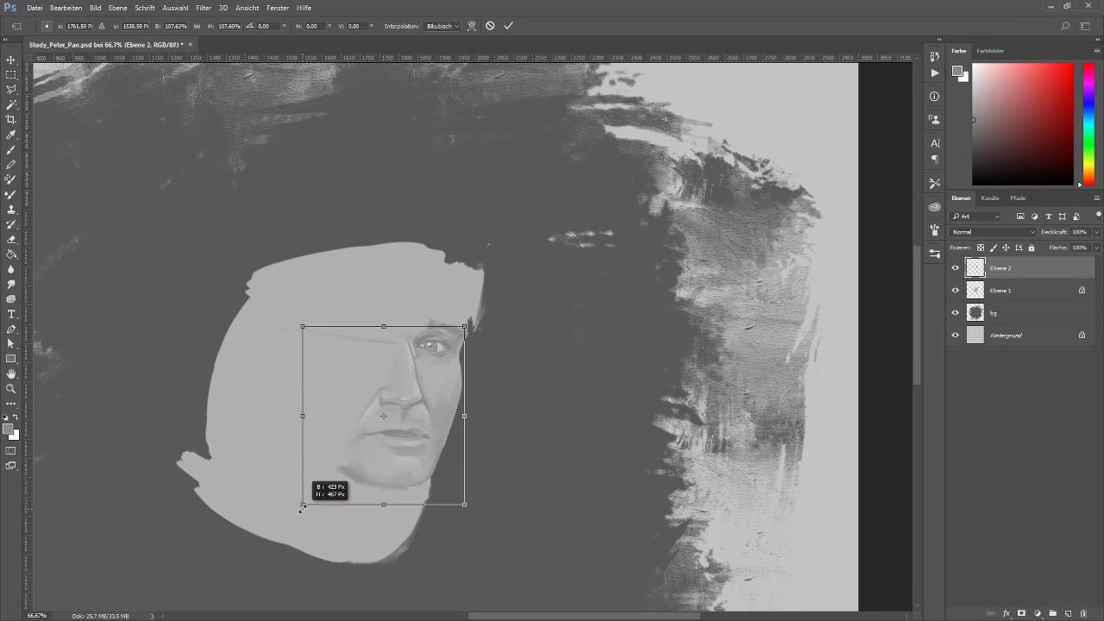
{"action": "left_click_drag", "start_coordinate": [483, 404], "coordinate": [492, 403]}
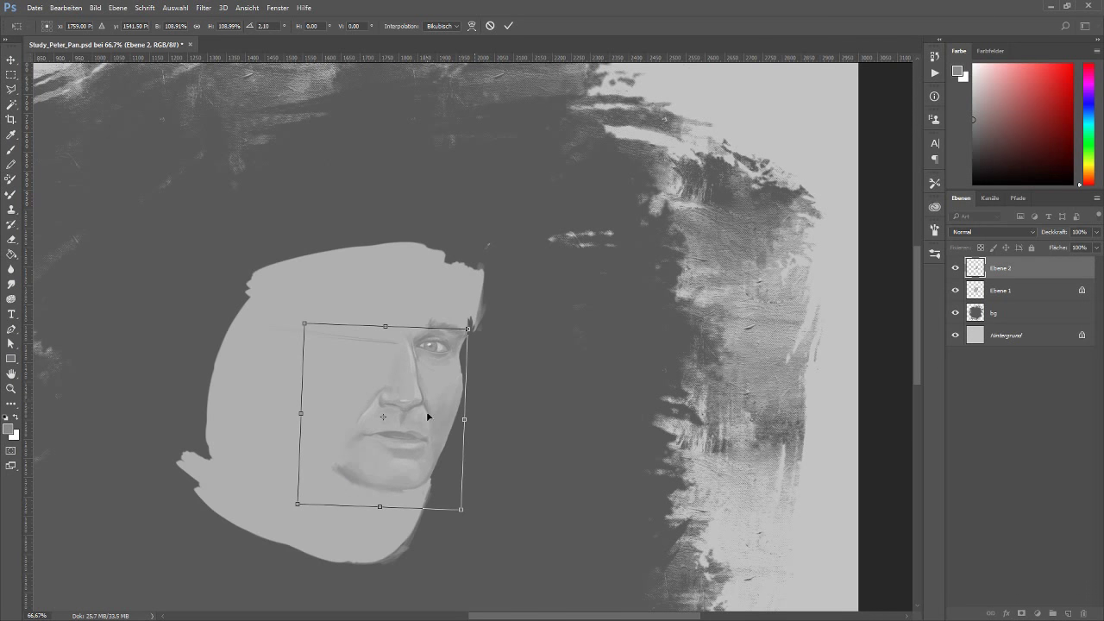
{"action": "key", "text": "Return"}
Step: Merge the enlarged face down, erase along the jaw edge, and lasso the eye
{"action": "key", "text": "e"}
{"action": "key", "text": "ctrl+e"}
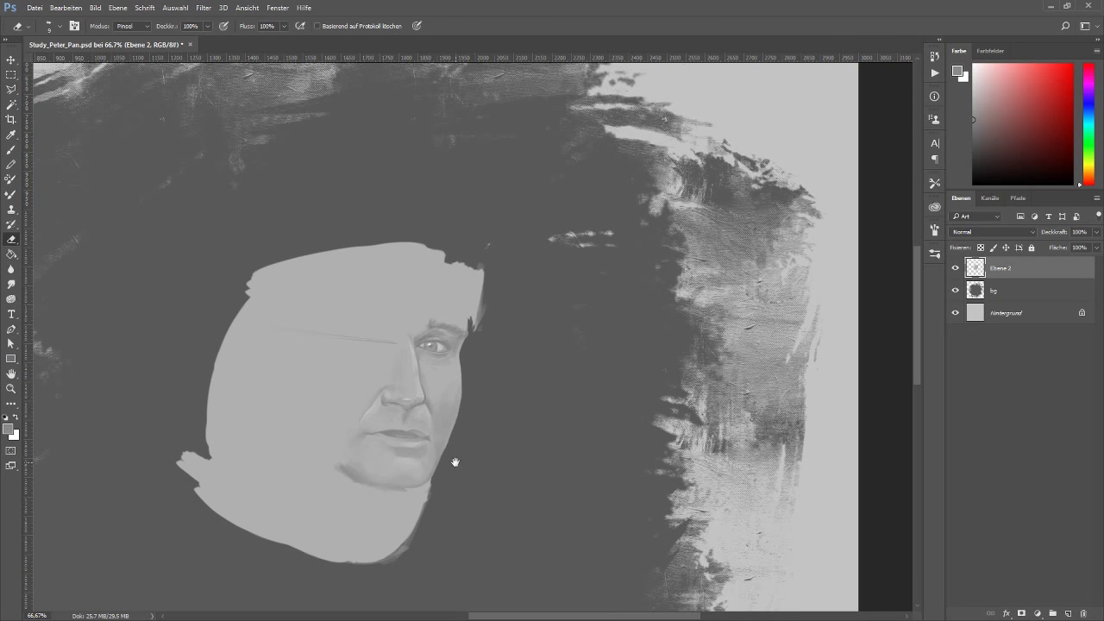
{"action": "scroll", "coordinate": [454, 461], "scroll_direction": "up", "scroll_amount": 1}
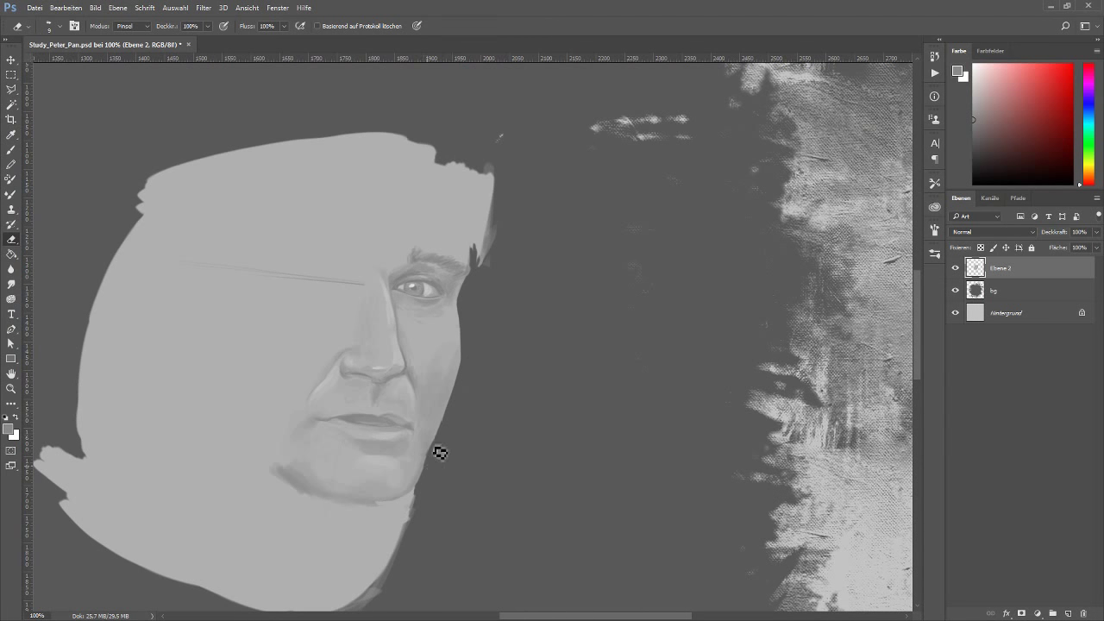
{"action": "left_click_drag", "start_coordinate": [414, 496], "coordinate": [408, 518]}
{"action": "scroll", "coordinate": [527, 377], "scroll_direction": "up", "scroll_amount": 1}
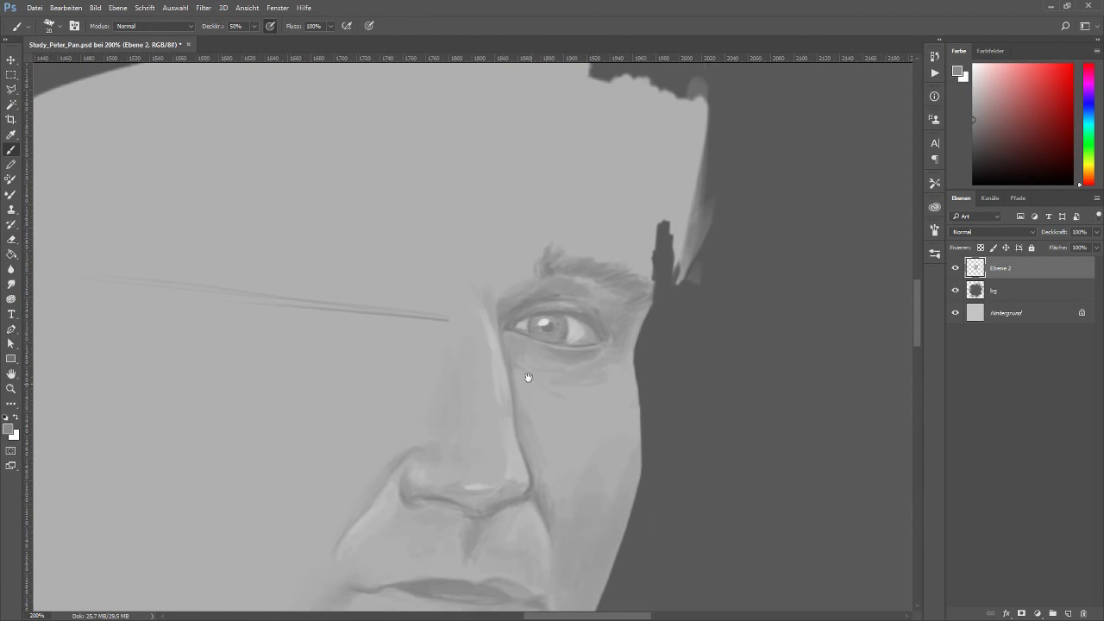
{"action": "key", "text": "l"}
{"action": "mouse_move", "coordinate": [506, 326]}
{"action": "left_mouse_down"}
{"action": "mouse_move", "coordinate": [505, 365]}
{"action": "mouse_move", "coordinate": [350, 319]}
{"action": "left_mouse_up"}
Step: Copy the selected eye onto its own layer and zoom in closely on the eyes
{"action": "key", "text": "ctrl+j"}
{"action": "key", "text": "v"}
{"action": "scroll", "coordinate": [530, 400], "scroll_direction": "down", "scroll_amount": 1}
{"action": "left_click_drag", "start_coordinate": [530, 399], "coordinate": [526, 393]}
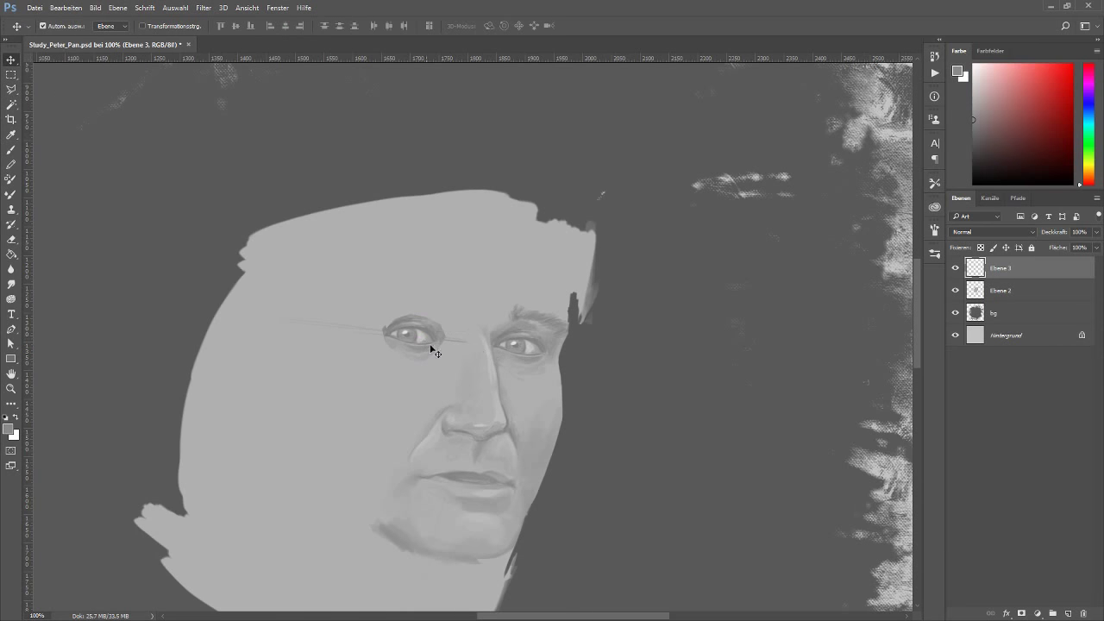
{"action": "key", "text": "e"}
{"action": "right_click", "coordinate": [435, 317]}
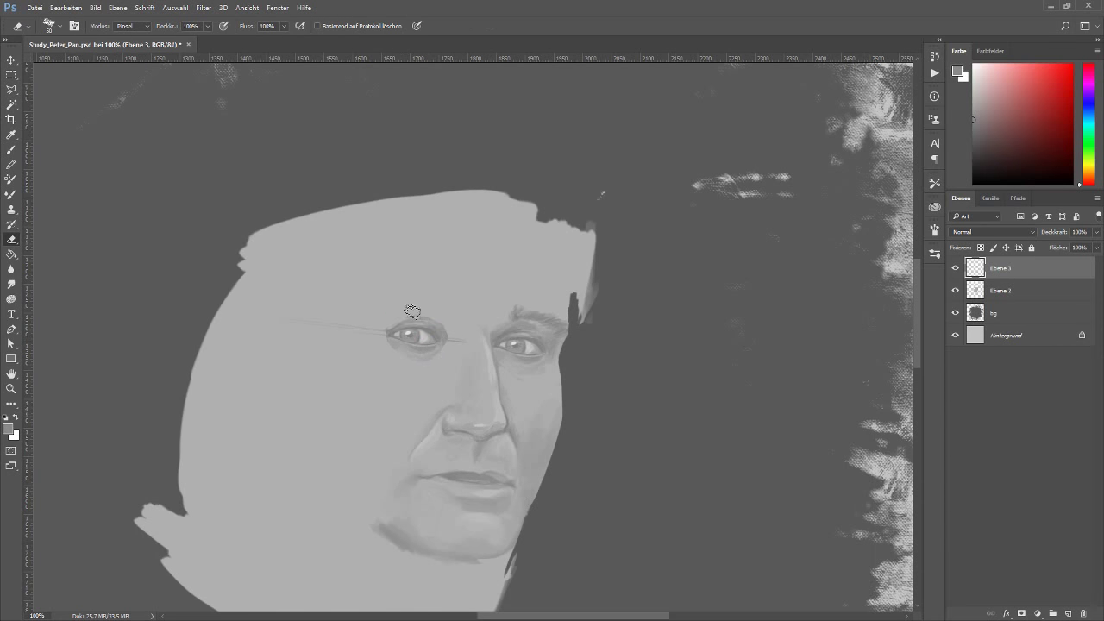
{"action": "key", "text": "Escape"}
{"action": "double_click", "coordinate": [506, 393]}
Step: Sample darker and lighter greys from the face and merge the copied eye into the painting
{"action": "key", "text": "b"}
{"action": "right_click", "coordinate": [394, 338]}
{"action": "key", "text": "Escape"}
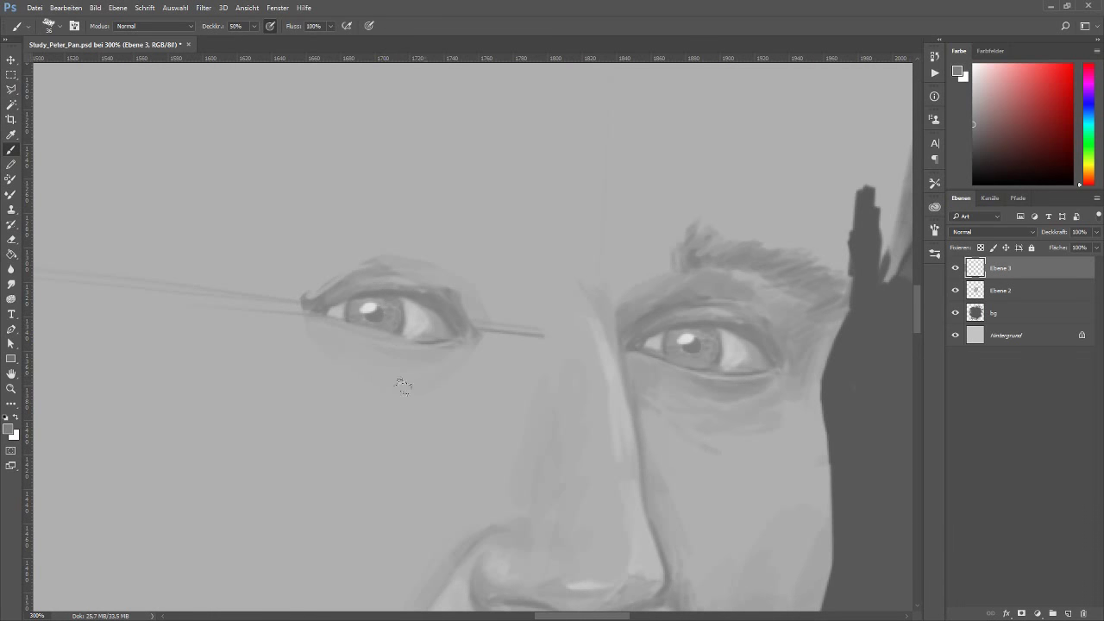
{"action": "left_click", "coordinate": [385, 292], "text": "alt"}
{"action": "left_click", "coordinate": [453, 321], "text": "alt"}
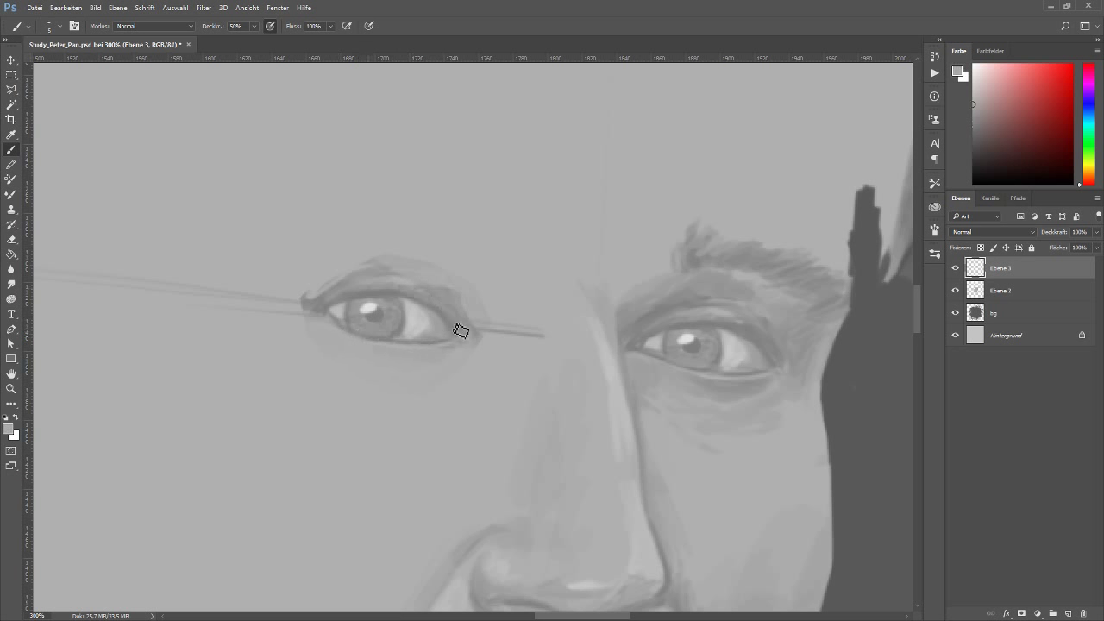
{"action": "key", "text": "ctrl+alt+z"}
{"action": "key", "text": "ctrl+alt+z"}
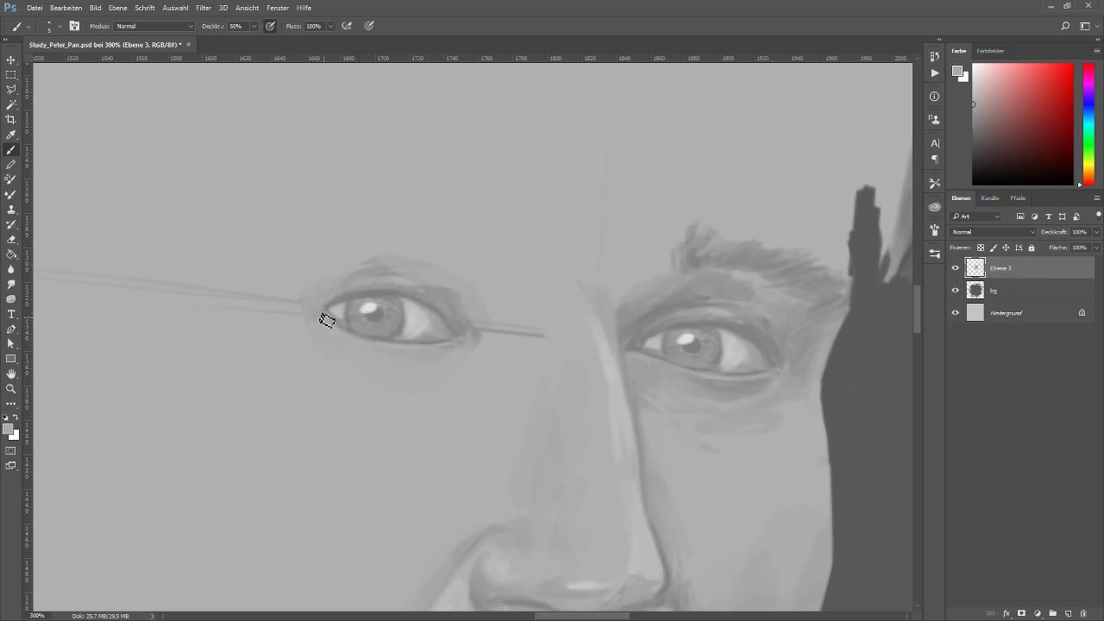
Step: Shade under the left eye and darken its upper lid and brow crease
{"action": "left_click", "coordinate": [358, 301], "text": "alt"}
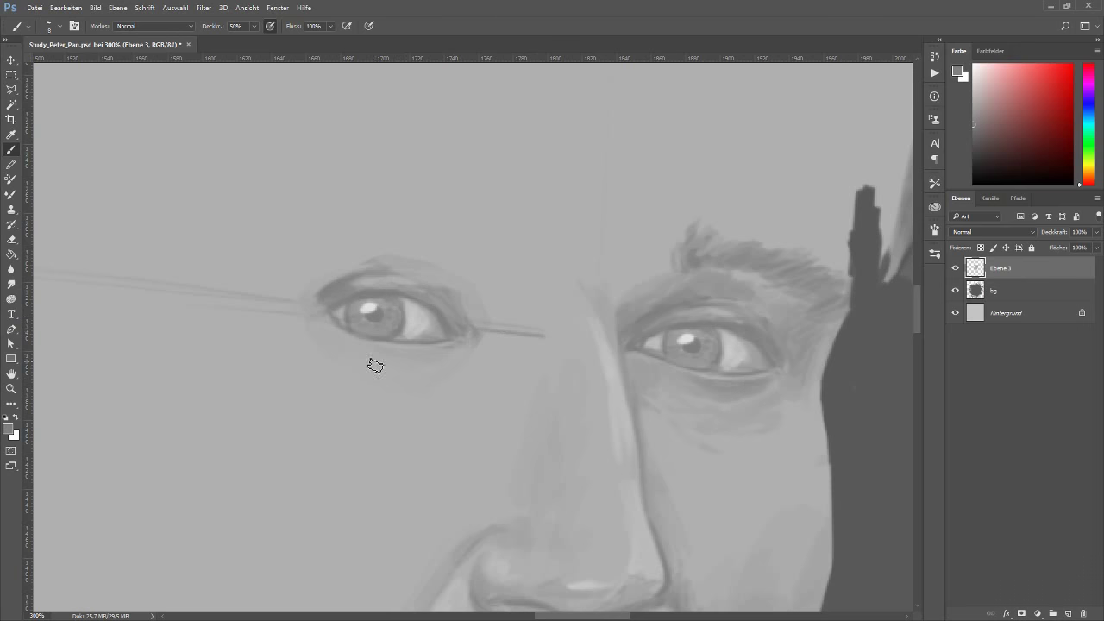
{"action": "left_click_drag", "start_coordinate": [369, 365], "coordinate": [340, 345]}
{"action": "left_click_drag", "start_coordinate": [409, 362], "coordinate": [381, 371]}
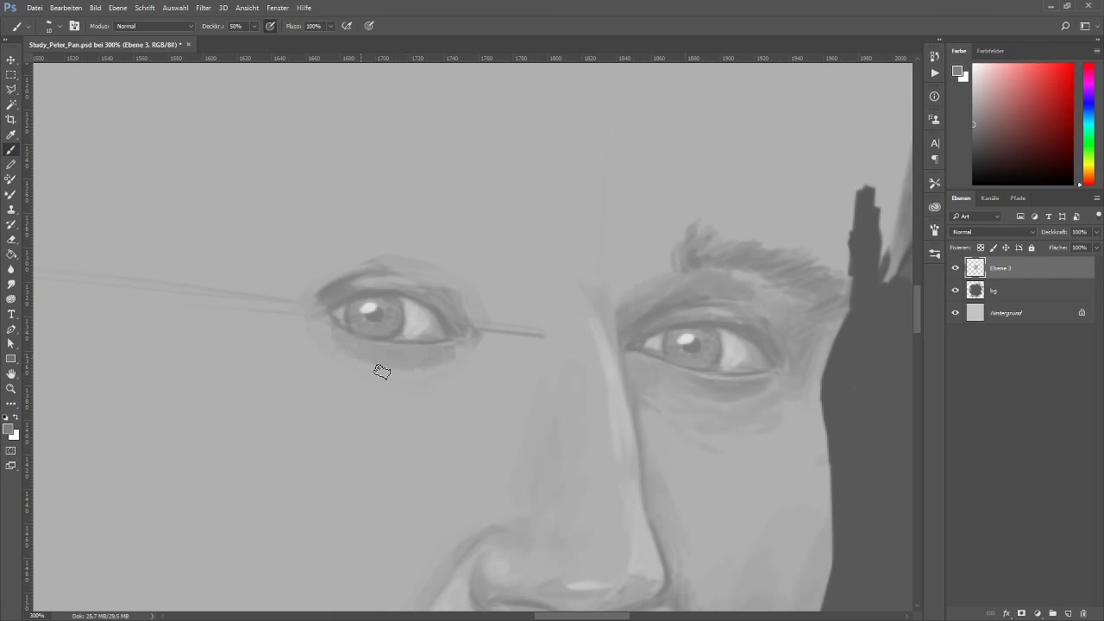
{"action": "left_click_drag", "start_coordinate": [447, 362], "coordinate": [444, 356]}
{"action": "left_click", "coordinate": [445, 356], "text": "alt"}
{"action": "left_click", "coordinate": [446, 305], "text": "alt"}
{"action": "mouse_move", "coordinate": [466, 317]}
{"action": "left_mouse_down"}
{"action": "mouse_move", "coordinate": [396, 274]}
{"action": "mouse_move", "coordinate": [470, 294]}
{"action": "left_mouse_up"}
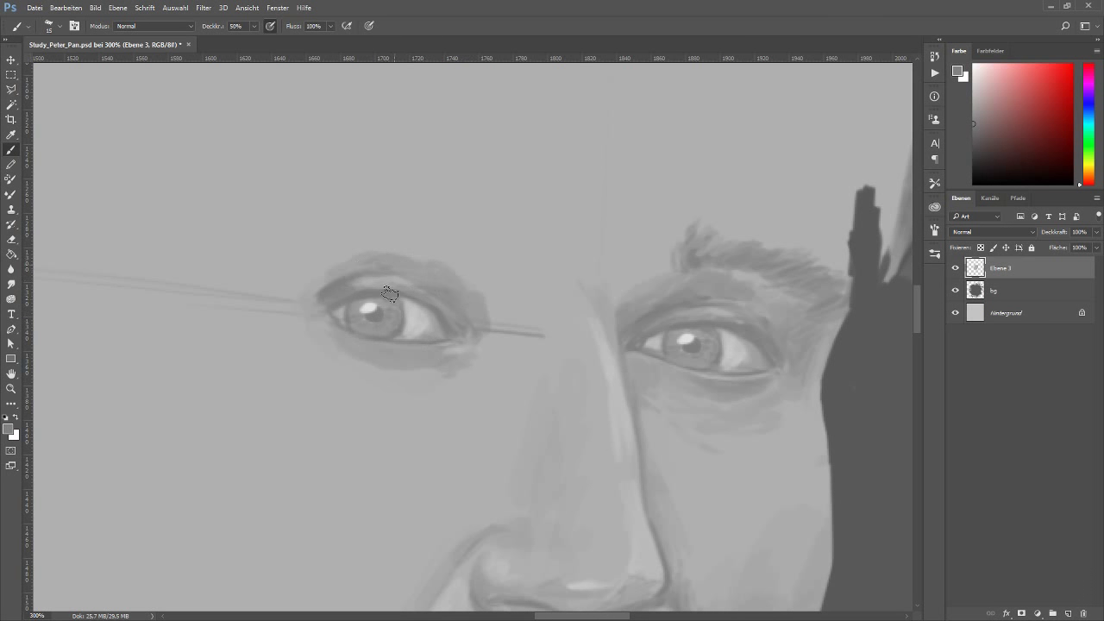
{"action": "left_click_drag", "start_coordinate": [379, 255], "coordinate": [436, 250]}
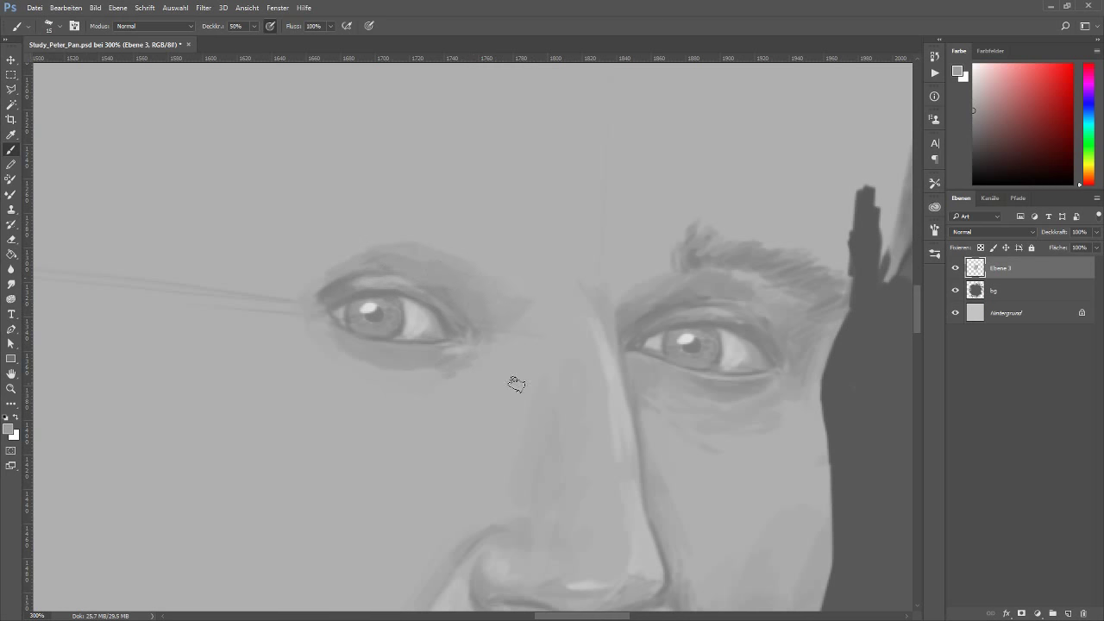
{"action": "key", "text": "ctrl+minus"}
{"action": "key", "text": "ctrl+minus"}
Step: Copy the left eye onto its own layer and warp its shape
{"action": "key", "text": "l"}
{"action": "left_click_drag", "start_coordinate": [475, 345], "coordinate": [476, 347]}
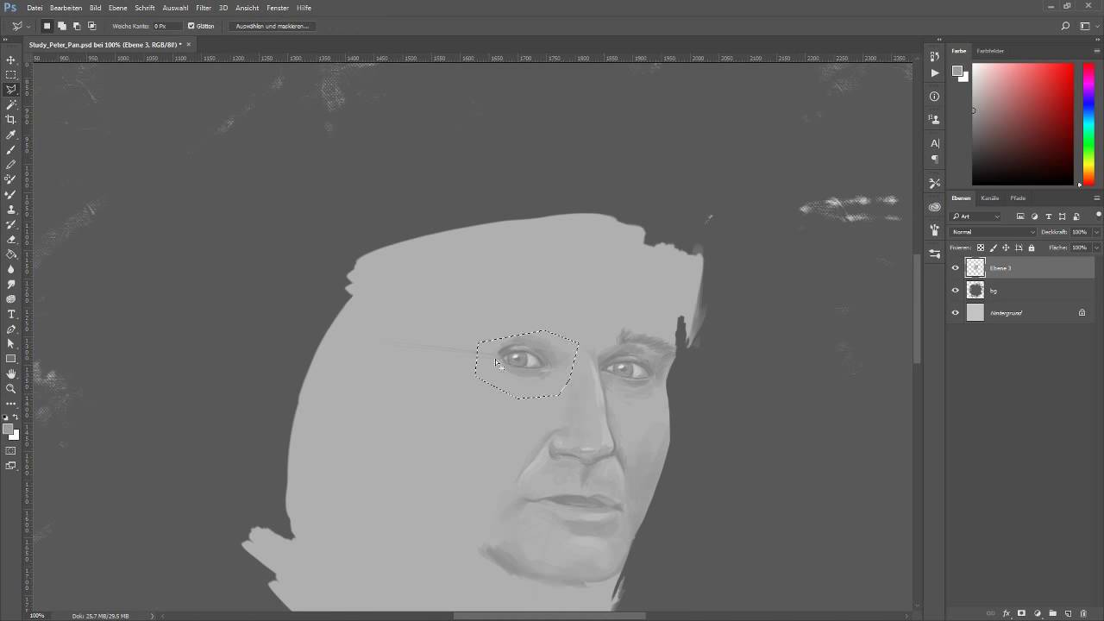
{"action": "key", "text": "ctrl+j"}
{"action": "key", "text": "ctrl+t"}
{"action": "right_click", "coordinate": [473, 329]}
{"action": "left_click", "coordinate": [509, 448]}
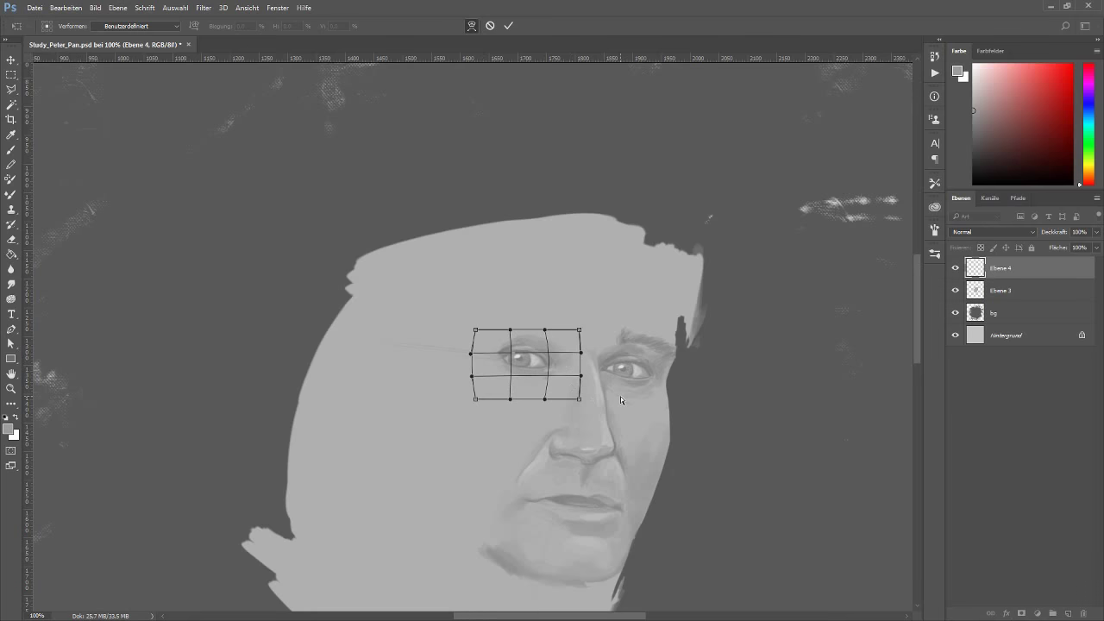
{"action": "key", "text": "Return"}
Step: Paint a darker eyebrow above the left eye at 90% brush opacity
{"action": "scroll", "coordinate": [577, 395], "scroll_direction": "up", "scroll_amount": 1}
{"action": "key", "text": "b"}
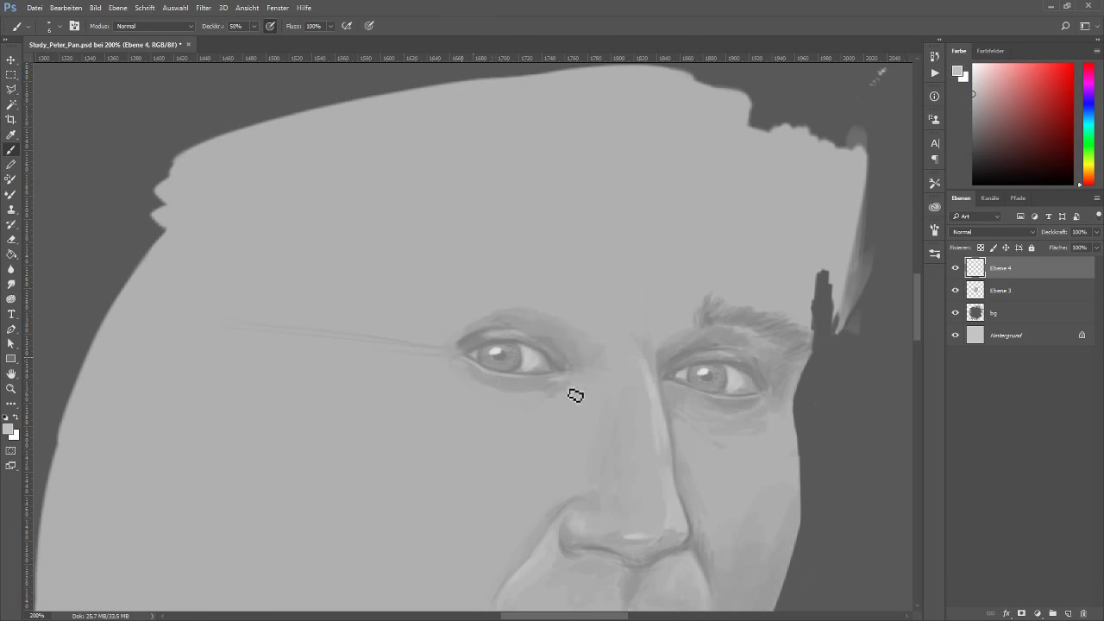
{"action": "left_click", "coordinate": [474, 337], "text": "alt"}
{"action": "mouse_move", "coordinate": [436, 317]}
{"action": "left_mouse_down"}
{"action": "mouse_move", "coordinate": [587, 287]}
{"action": "mouse_move", "coordinate": [491, 290]}
{"action": "mouse_move", "coordinate": [433, 312]}
{"action": "mouse_move", "coordinate": [552, 278]}
{"action": "mouse_move", "coordinate": [588, 281]}
{"action": "left_mouse_up"}
{"action": "left_click_drag", "start_coordinate": [751, 479], "coordinate": [660, 380]}
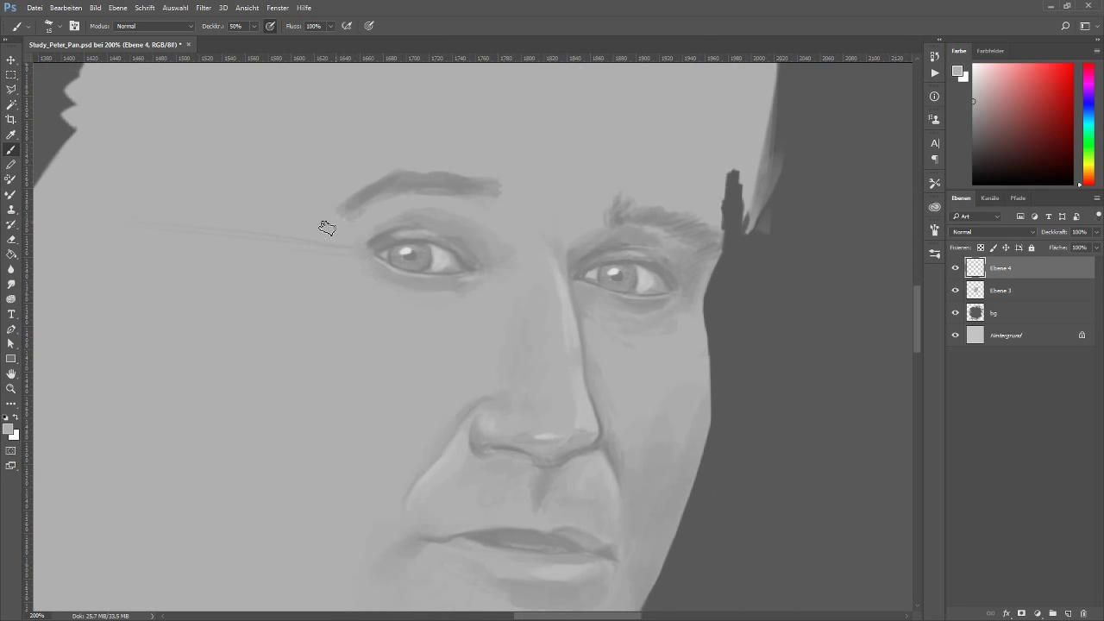
{"action": "key", "text": "9"}
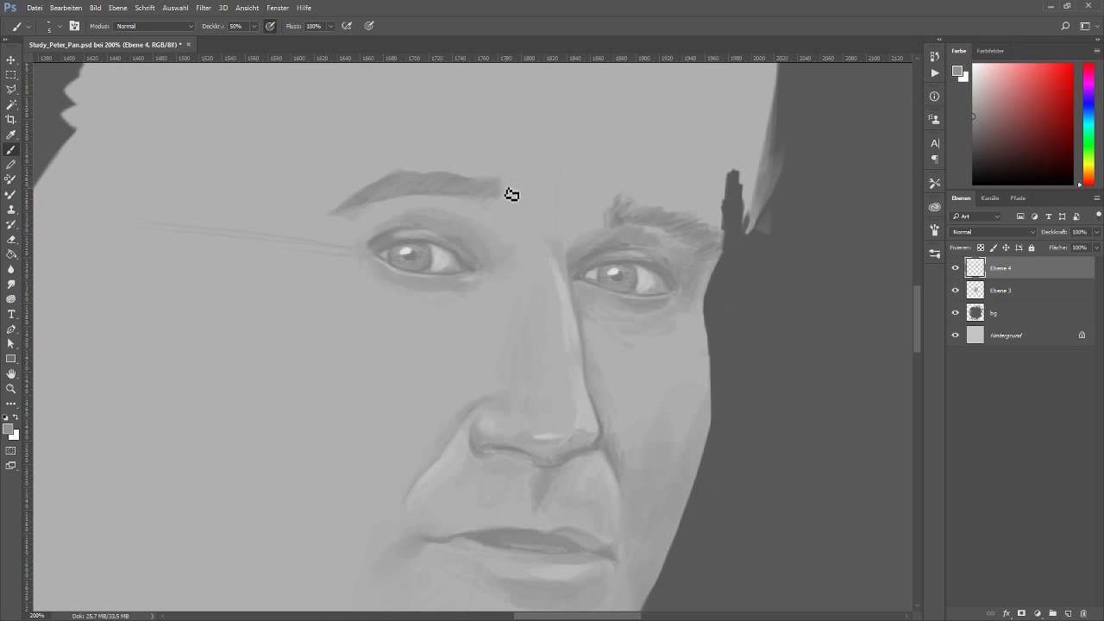
{"action": "left_click_drag", "start_coordinate": [510, 193], "coordinate": [432, 174]}
Step: Add lighter hair strokes to the eyebrow and shade the inner brow and nose bridge
{"action": "left_click", "coordinate": [350, 202], "text": "alt"}
{"action": "left_click", "coordinate": [493, 198], "text": "alt"}
{"action": "left_click", "coordinate": [473, 273], "text": "alt"}
{"action": "left_click_drag", "start_coordinate": [509, 209], "coordinate": [528, 243]}
{"action": "left_click", "coordinate": [508, 260], "text": "alt"}
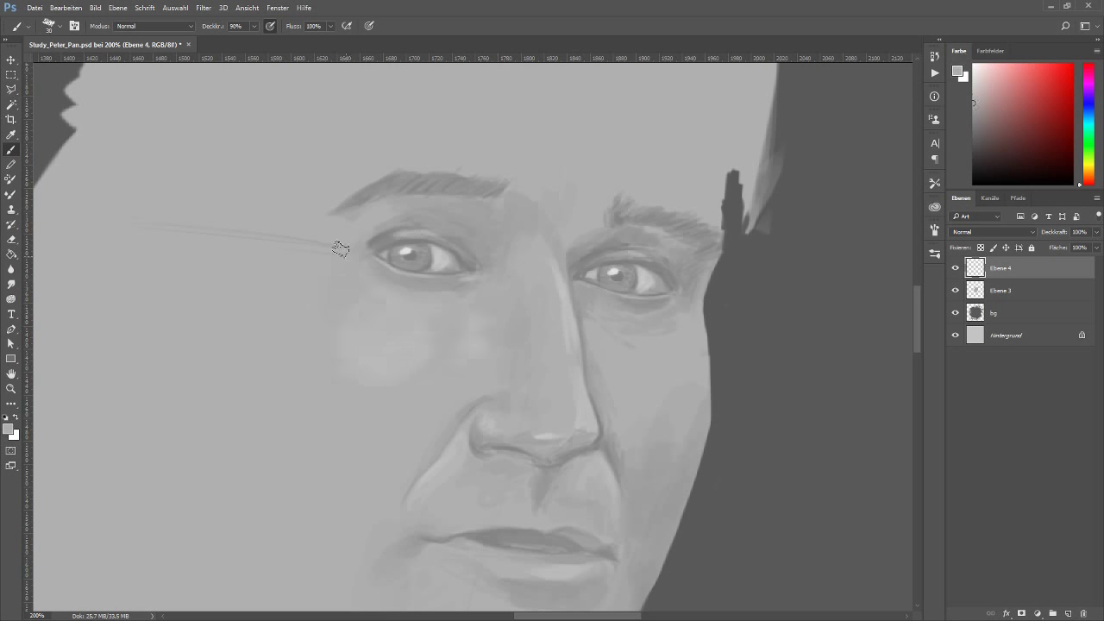
{"action": "scroll", "coordinate": [614, 478], "scroll_direction": "down", "scroll_amount": 2}
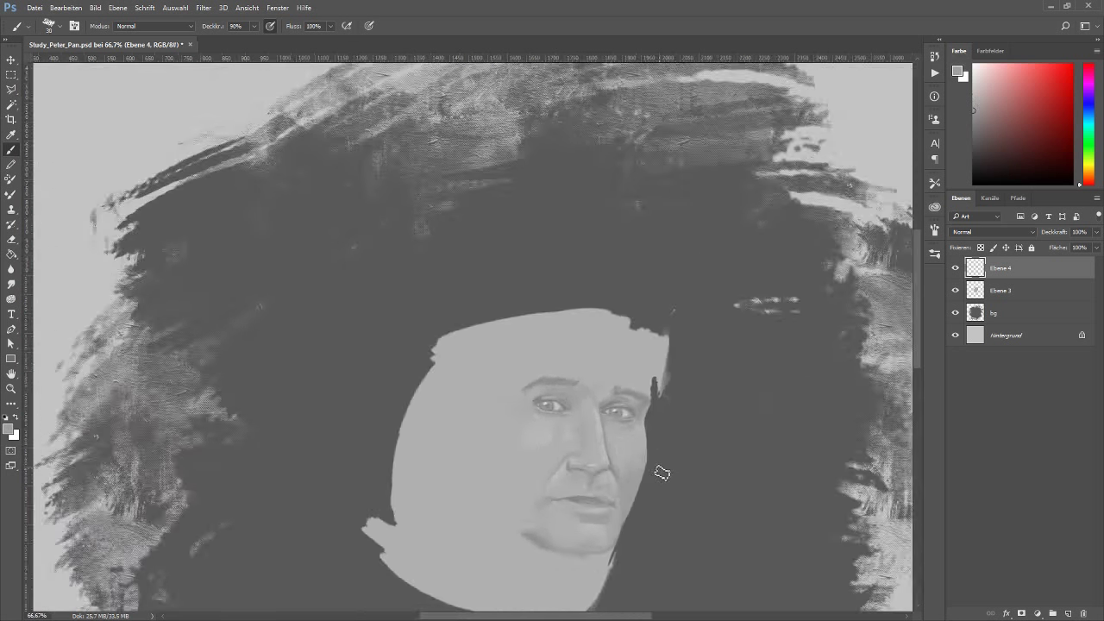
Step: Compare the eye edit, then soften the left cheek with a size-20 brush and lighter grey
{"action": "key", "text": "v"}
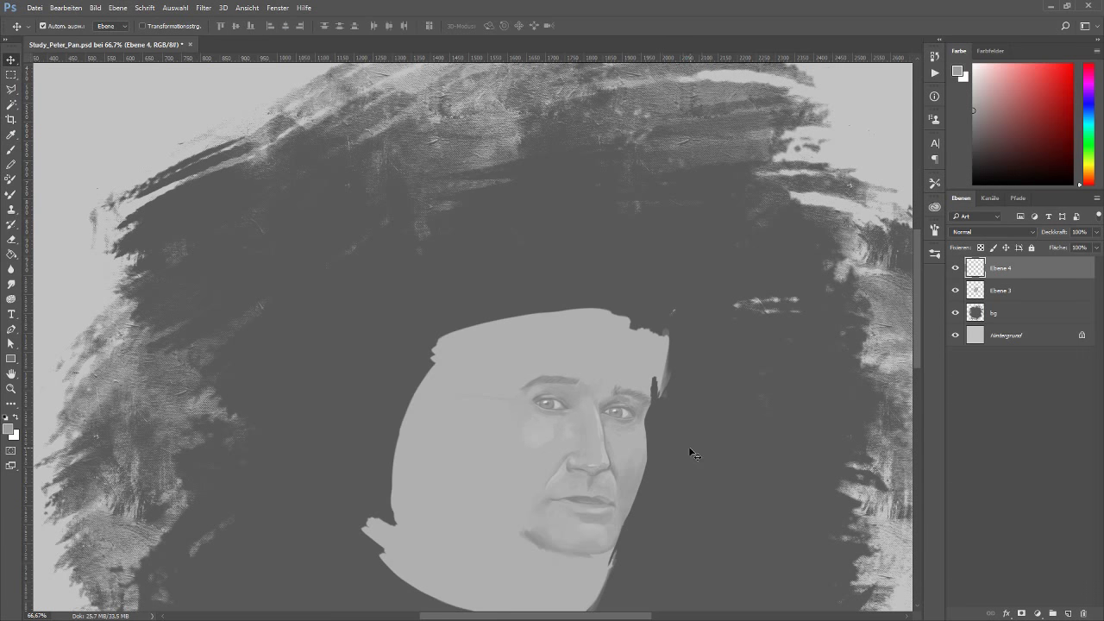
{"action": "key", "text": "ctrl+alt+z"}
{"action": "key", "text": "ctrl+alt+z"}
{"action": "key", "text": "ctrl+alt+z"}
{"action": "mouse_move", "coordinate": [604, 448]}
{"action": "left_mouse_down"}
{"action": "mouse_move", "coordinate": [505, 370]}
{"action": "mouse_move", "coordinate": [576, 366]}
{"action": "left_mouse_up"}
{"action": "key", "text": "b"}
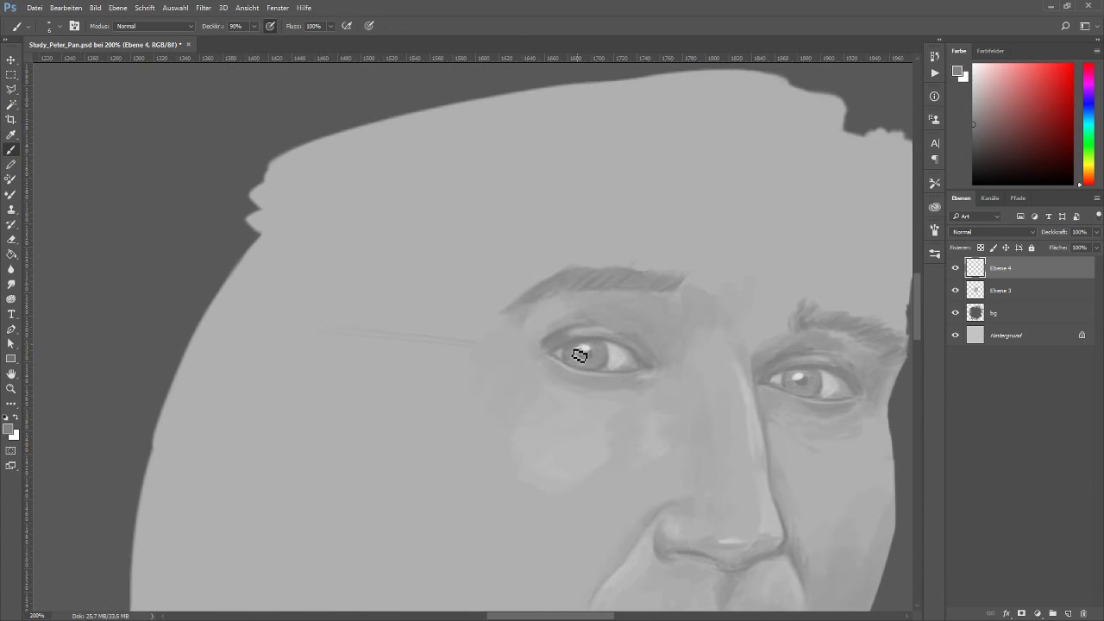
{"action": "left_click_drag", "start_coordinate": [821, 387], "coordinate": [567, 318]}
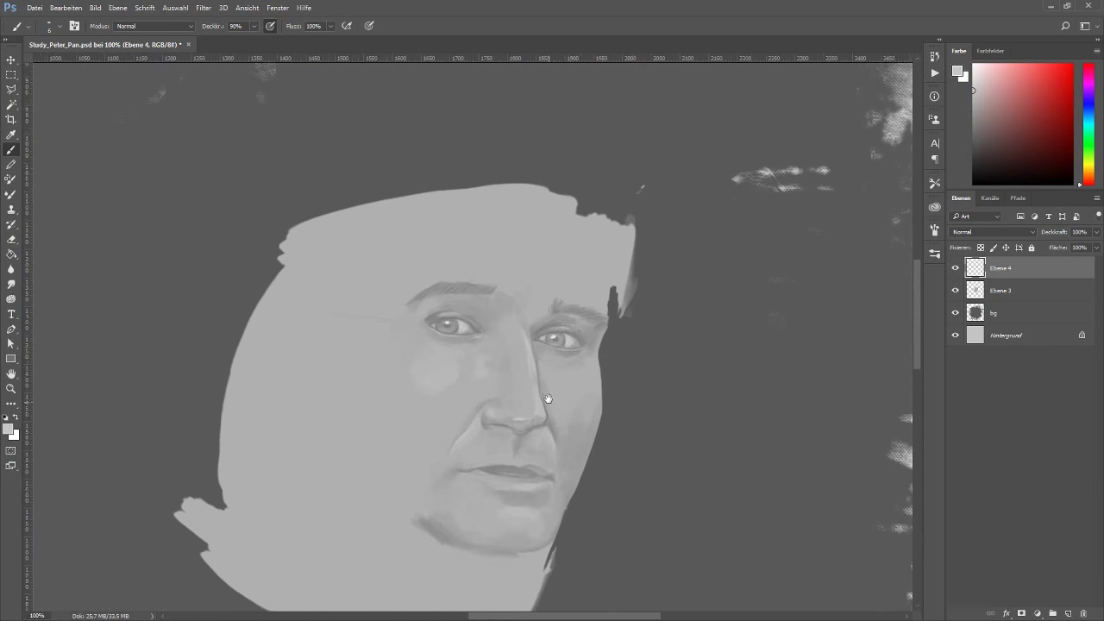
{"action": "left_click", "coordinate": [567, 318], "text": "alt"}
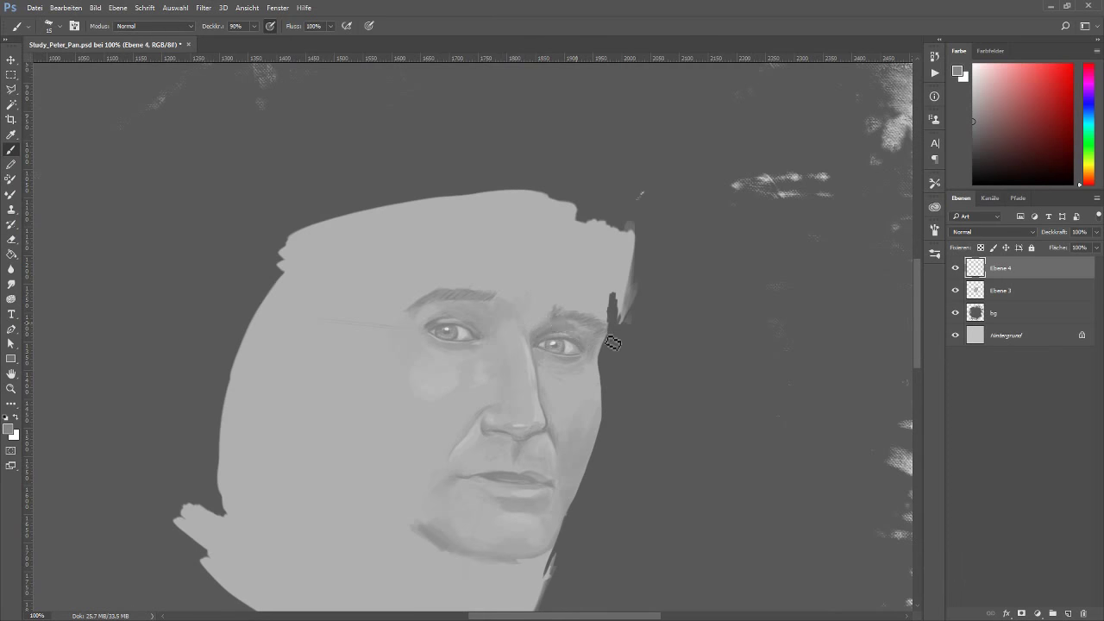
{"action": "key", "text": "bracketright"}
{"action": "left_click", "coordinate": [501, 307], "text": "alt"}
Step: Merge the eye layers together and outline the chin area
{"action": "key", "text": "e"}
{"action": "key", "text": "ctrl+e"}
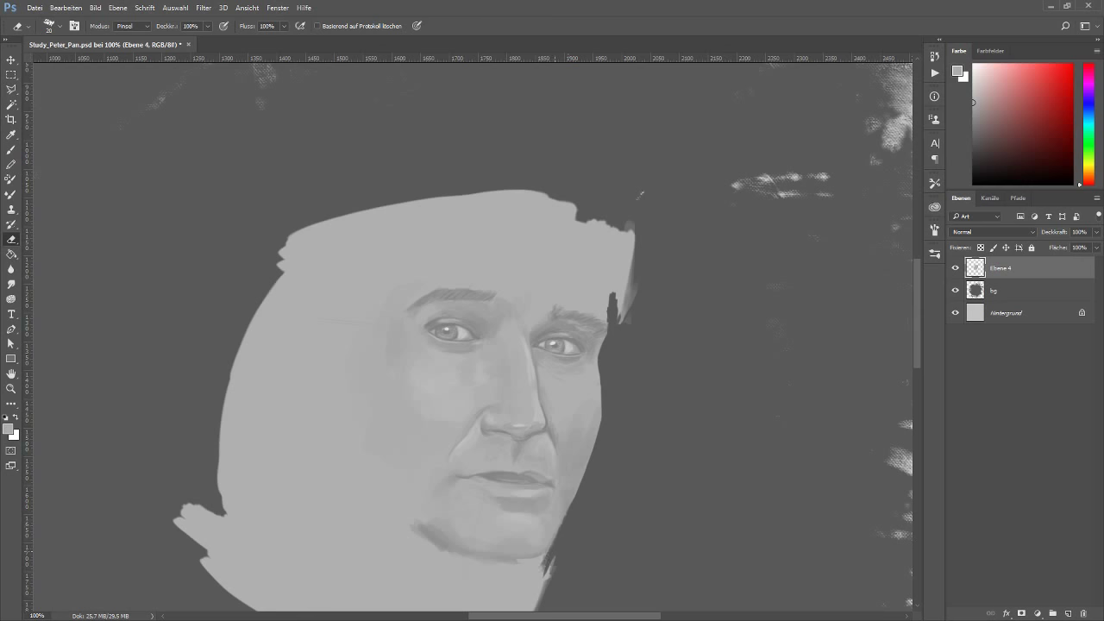
{"action": "key", "text": "l"}
{"action": "left_click_drag", "start_coordinate": [557, 516], "coordinate": [518, 517]}
Step: Copy the chin to its own layer, commit its transform, and merge it down
{"action": "key", "text": "ctrl+j"}
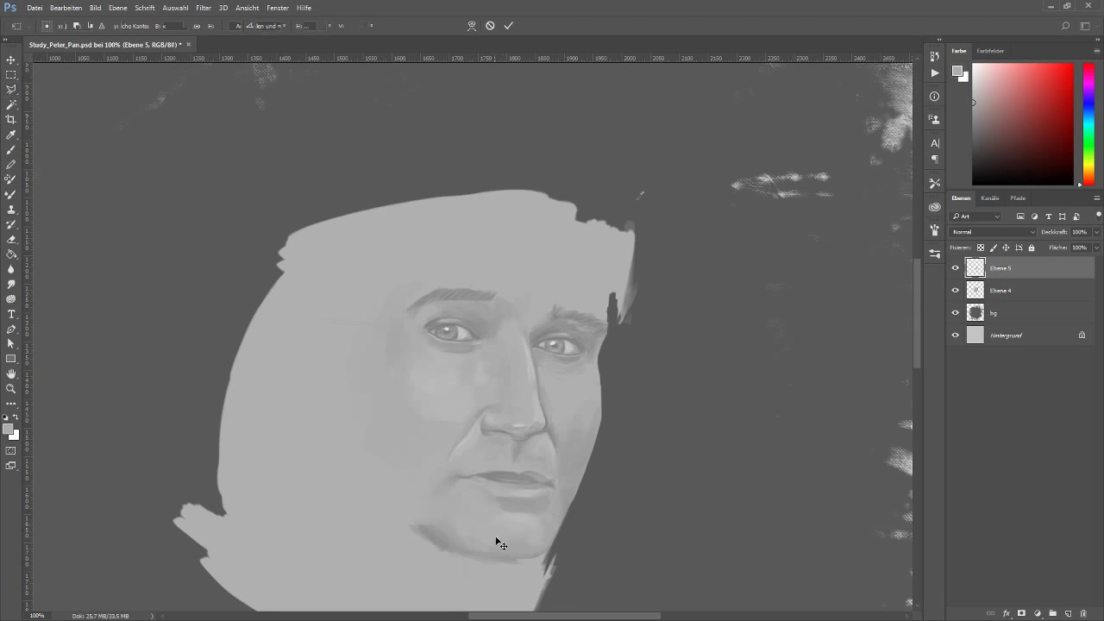
{"action": "key", "text": "ctrl+t"}
{"action": "key", "text": "Return"}
{"action": "key", "text": "ctrl+e"}
Step: Warp the outlined nose on its own layer and merge it into the face
{"action": "left_click", "coordinate": [503, 408]}
{"action": "left_click", "coordinate": [539, 391]}
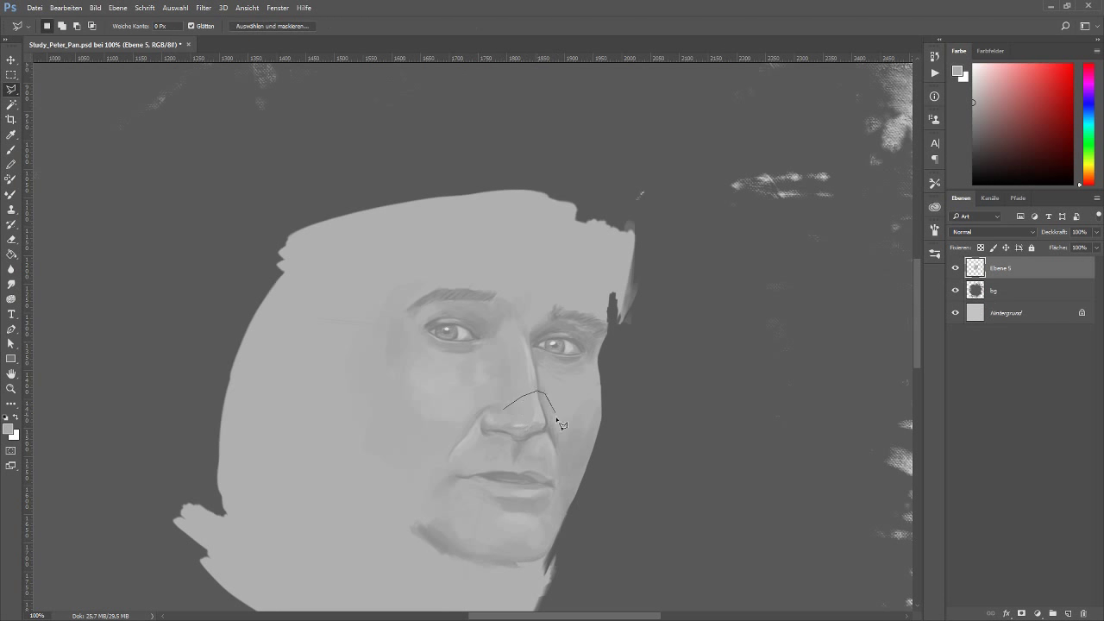
{"action": "left_click", "coordinate": [481, 420]}
{"action": "key", "text": "ctrl+j"}
{"action": "key", "text": "ctrl+t"}
{"action": "right_click", "coordinate": [533, 435]}
{"action": "left_click", "coordinate": [578, 321]}
{"action": "left_click_drag", "start_coordinate": [547, 438], "coordinate": [542, 434]}
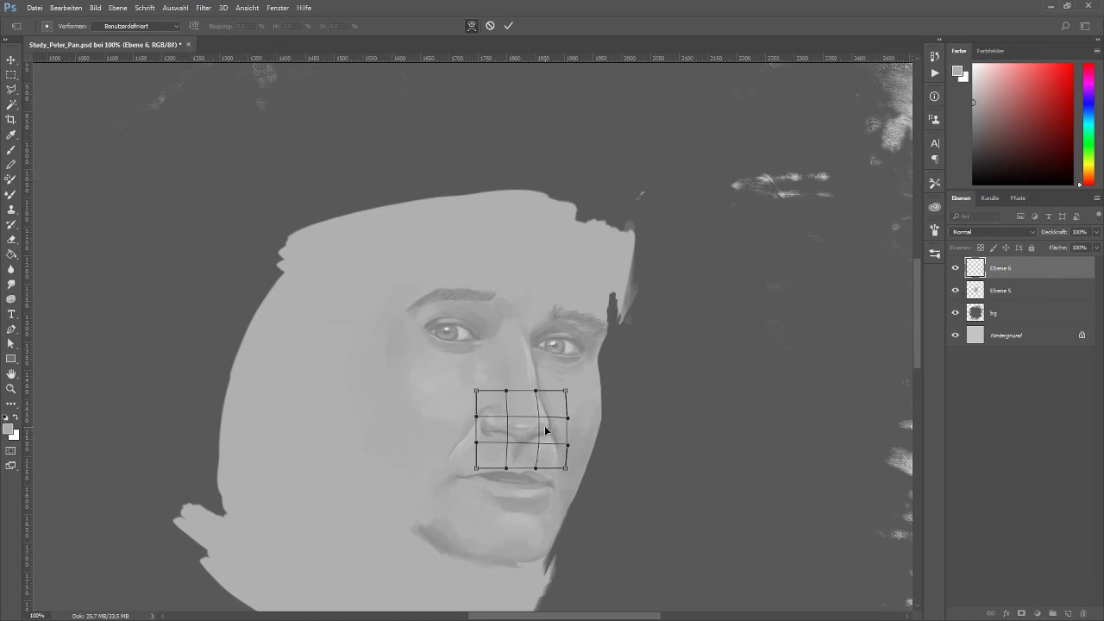
{"action": "key", "text": "Return"}
{"action": "key", "text": "b"}
{"action": "key", "text": "ctrl+e"}
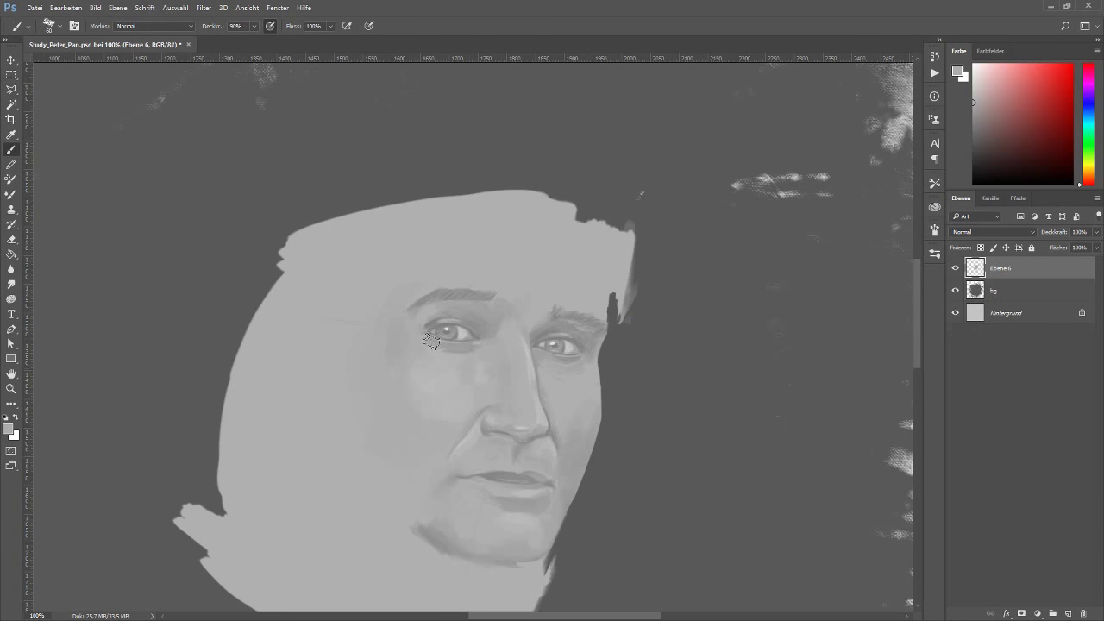
Step: Enlarge the brush to size 90
{"action": "scroll", "coordinate": [431, 354], "scroll_direction": "up", "scroll_amount": 1}
{"action": "scroll", "coordinate": [487, 371], "scroll_direction": "down", "scroll_amount": 1}
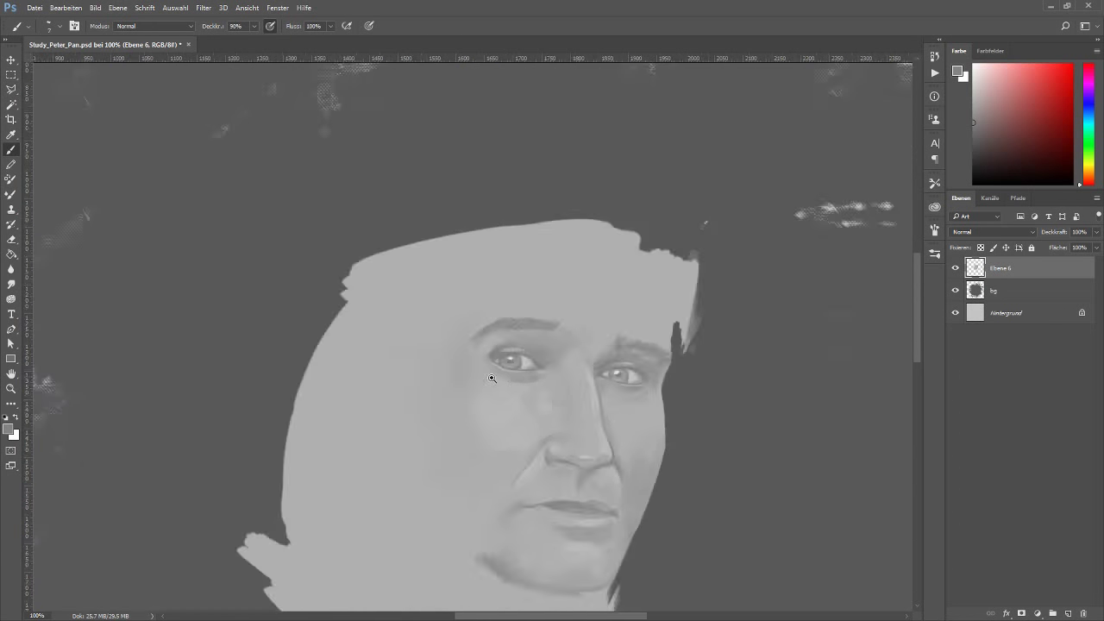
{"action": "scroll", "coordinate": [493, 380], "scroll_direction": "up", "scroll_amount": 1}
{"action": "scroll", "coordinate": [557, 381], "scroll_direction": "down", "scroll_amount": 3}
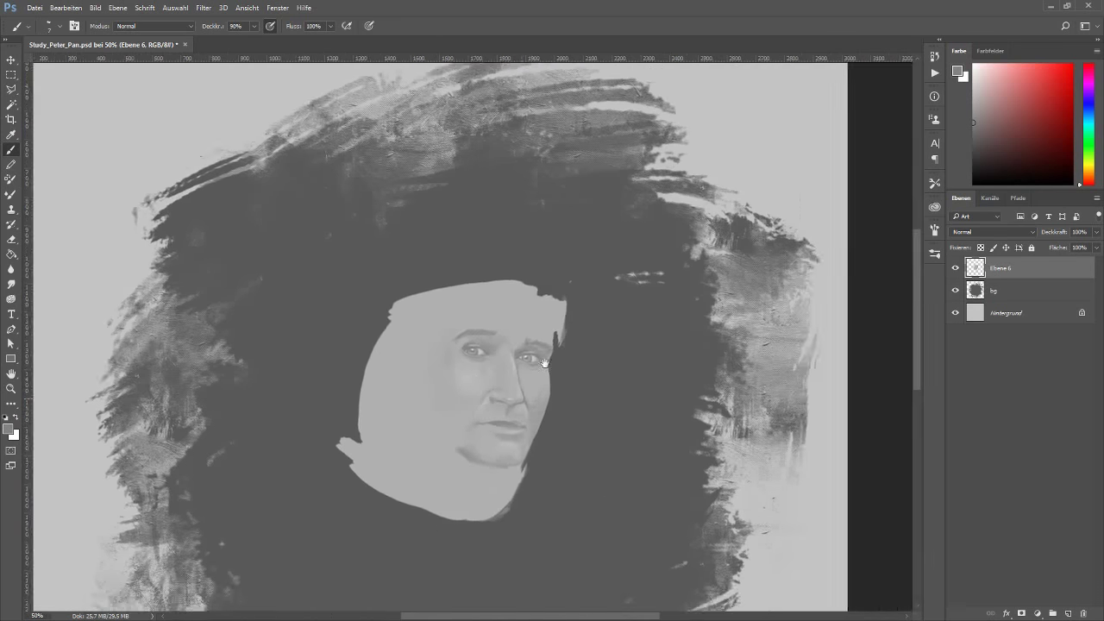
{"action": "scroll", "coordinate": [556, 381], "scroll_direction": "up", "scroll_amount": 2}
{"action": "key", "text": "e"}
{"action": "key", "text": "b"}
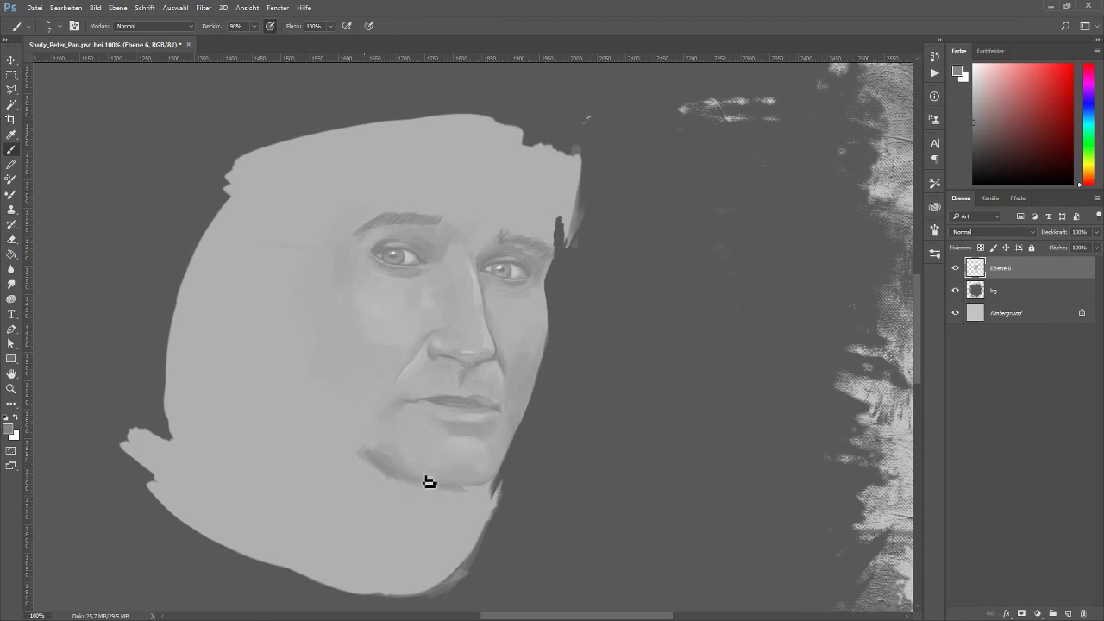
{"action": "key", "text": "bracketright"}
{"action": "key", "text": "bracketright"}
{"action": "key", "text": "bracketright"}
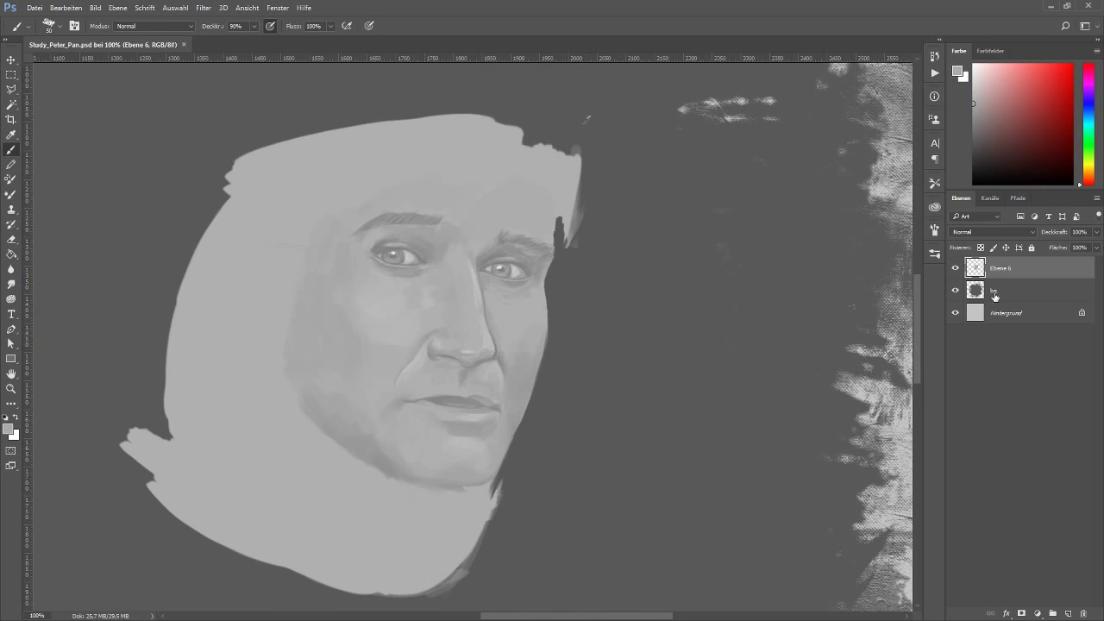
Step: Outline the face with a four-corner polygon selection
{"action": "key", "text": "l"}
{"action": "key", "text": "ctrl+z"}
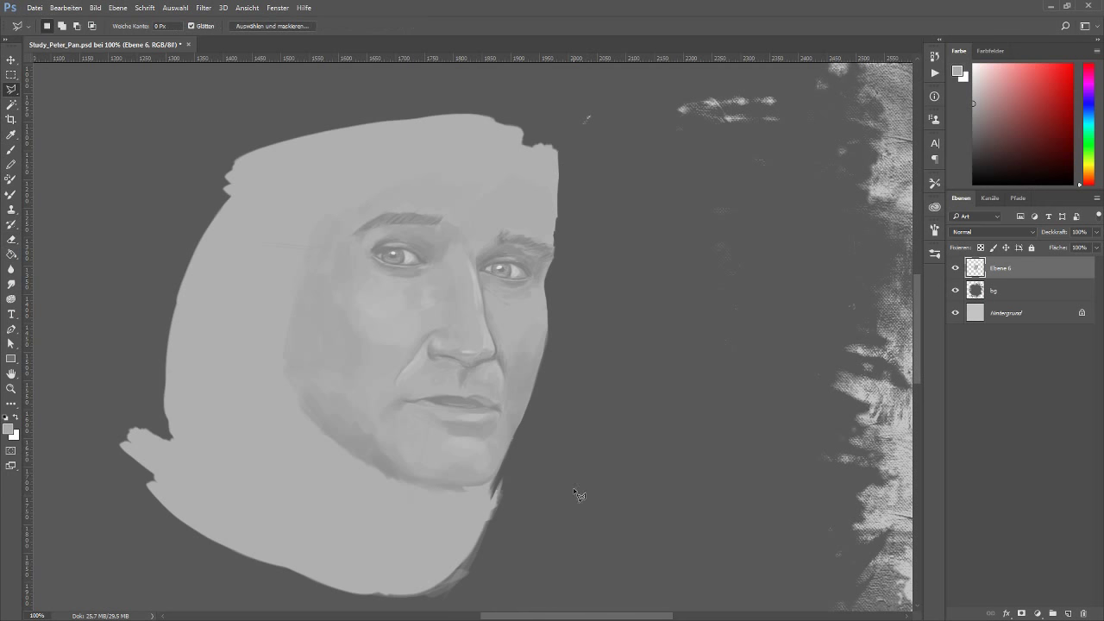
{"action": "left_click", "coordinate": [558, 345]}
{"action": "left_click", "coordinate": [471, 548]}
{"action": "left_click", "coordinate": [209, 470]}
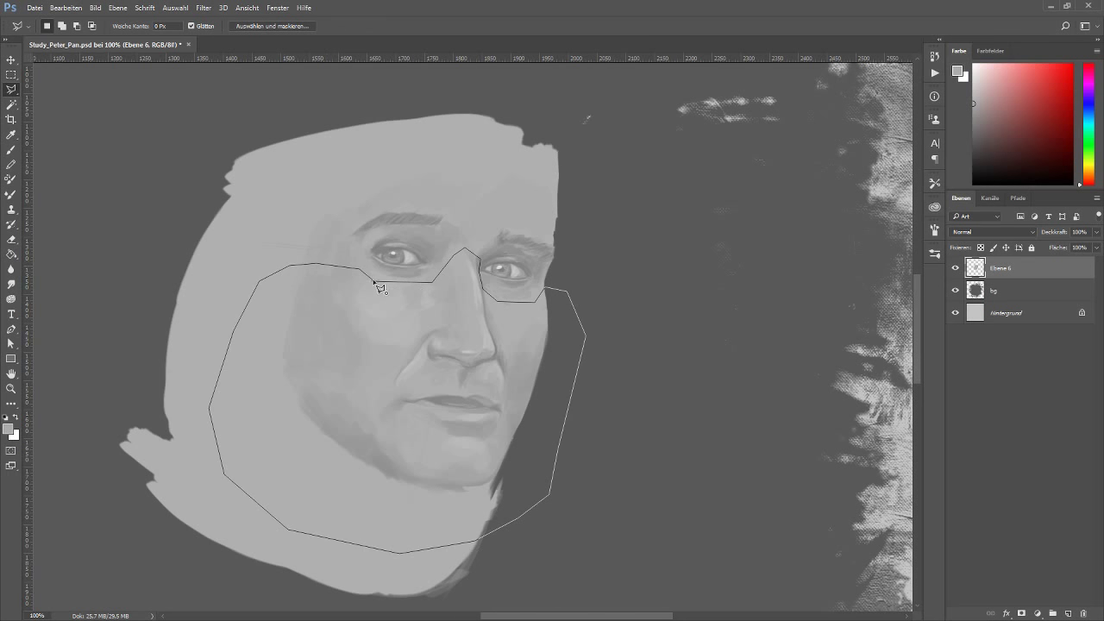
{"action": "left_click", "coordinate": [373, 281]}
Step: Copy the face to a new layer and warp its lower right inward
{"action": "key", "text": "ctrl+j"}
{"action": "key", "text": "ctrl+t"}
{"action": "right_click", "coordinate": [485, 466]}
{"action": "left_click", "coordinate": [504, 516]}
{"action": "left_click_drag", "start_coordinate": [458, 503], "coordinate": [465, 510]}
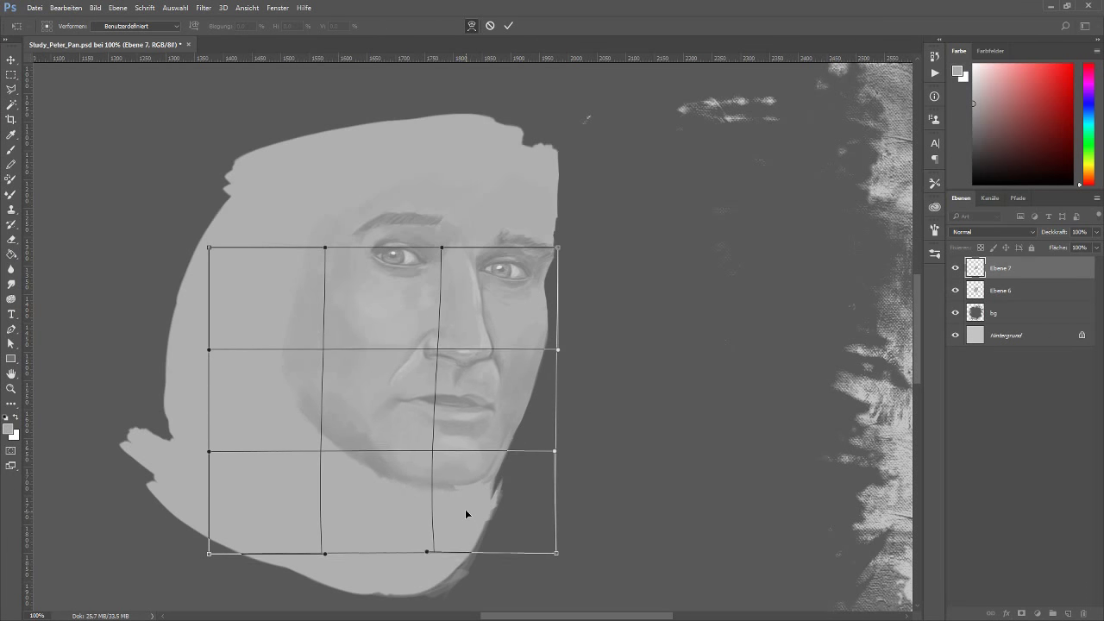
{"action": "key", "text": "Return"}
Step: Erase the face's right edge and chin back into the dark background
{"action": "key", "text": "e"}
{"action": "left_click_drag", "start_coordinate": [518, 449], "coordinate": [539, 332]}
{"action": "left_click_drag", "start_coordinate": [492, 479], "coordinate": [448, 587]}
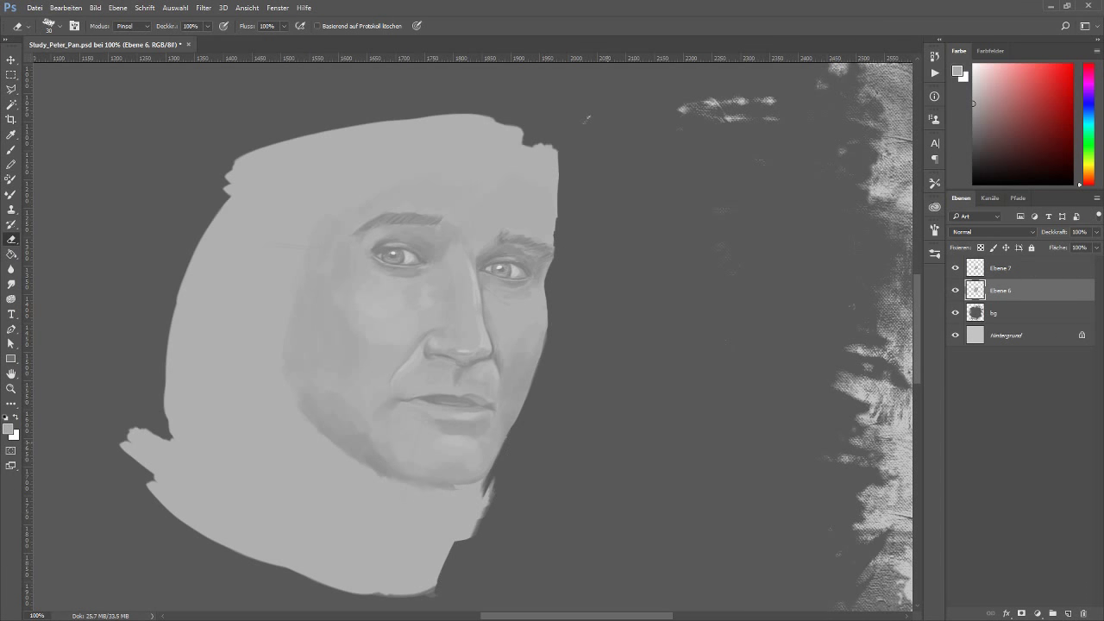
Step: On a new hair layer, block in dark hair at the temple and over the head
{"action": "key", "text": "b"}
{"action": "key", "text": "ctrl+shift+alt+n"}
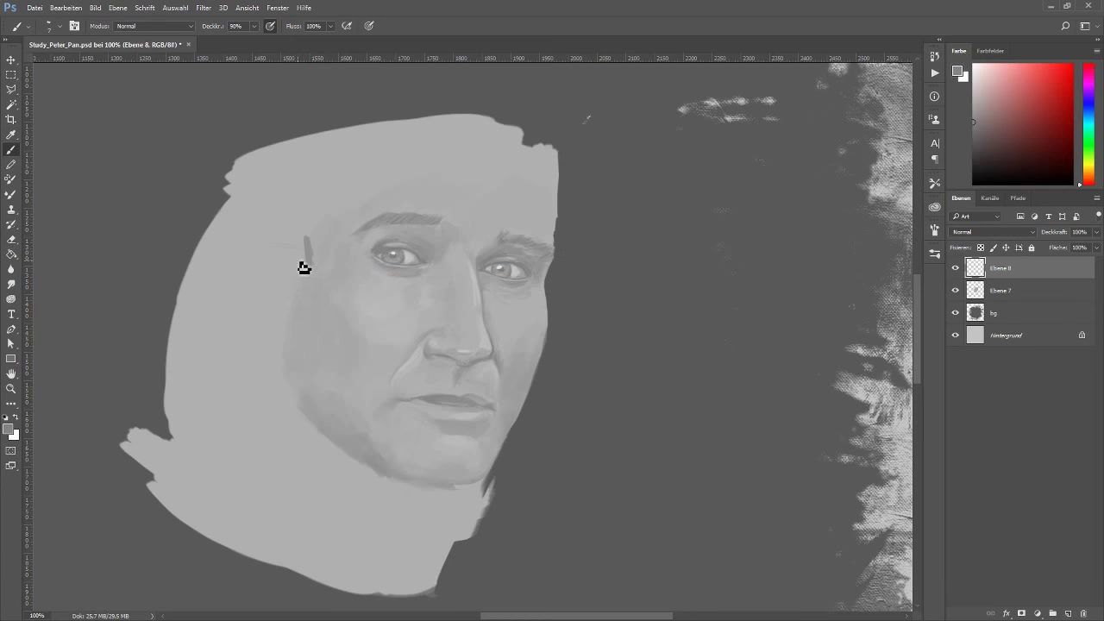
{"action": "mouse_move", "coordinate": [304, 238]}
{"action": "left_mouse_down"}
{"action": "mouse_move", "coordinate": [300, 275]}
{"action": "mouse_move", "coordinate": [310, 211]}
{"action": "mouse_move", "coordinate": [286, 278]}
{"action": "left_mouse_up"}
{"action": "mouse_move", "coordinate": [285, 216]}
{"action": "left_mouse_down"}
{"action": "mouse_move", "coordinate": [305, 225]}
{"action": "mouse_move", "coordinate": [337, 159]}
{"action": "mouse_move", "coordinate": [229, 229]}
{"action": "mouse_move", "coordinate": [285, 259]}
{"action": "left_mouse_up"}
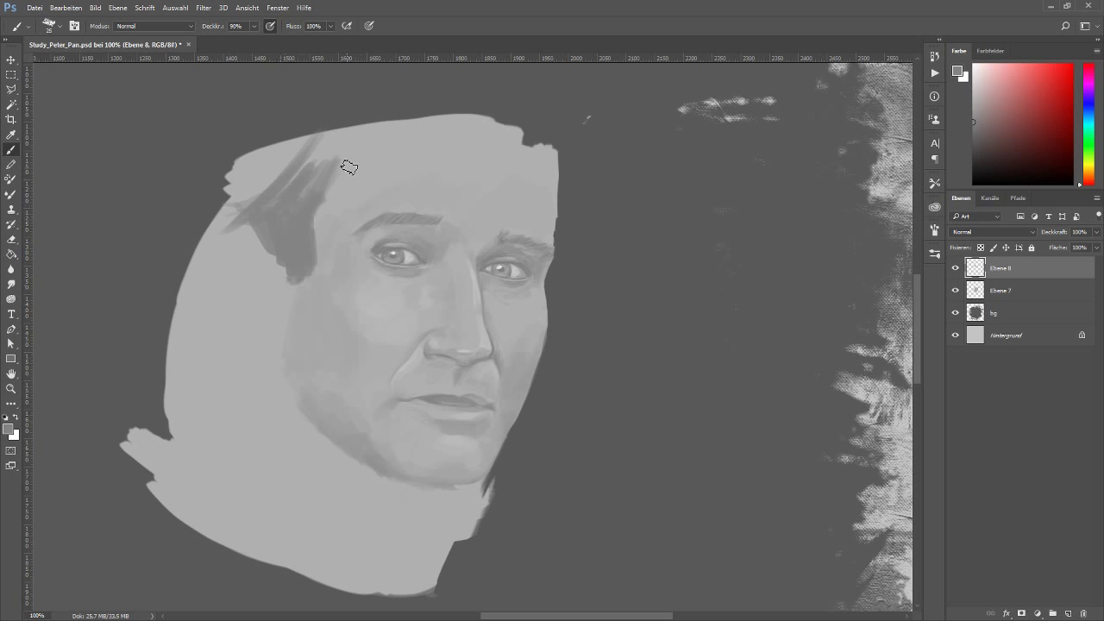
{"action": "mouse_move", "coordinate": [348, 167]}
{"action": "left_mouse_down"}
{"action": "mouse_move", "coordinate": [247, 180]}
{"action": "mouse_move", "coordinate": [357, 137]}
{"action": "left_mouse_up"}
{"action": "mouse_move", "coordinate": [250, 203]}
{"action": "left_mouse_down"}
{"action": "mouse_move", "coordinate": [302, 104]}
{"action": "mouse_move", "coordinate": [362, 82]}
{"action": "left_mouse_up"}
Step: Shape the hair mass with thin strands on the left and strokes over the forehead and top
{"action": "left_click_drag", "start_coordinate": [319, 138], "coordinate": [371, 95]}
{"action": "mouse_move", "coordinate": [259, 200]}
{"action": "left_mouse_down"}
{"action": "mouse_move", "coordinate": [190, 229]}
{"action": "mouse_move", "coordinate": [181, 206]}
{"action": "mouse_move", "coordinate": [269, 143]}
{"action": "left_mouse_up"}
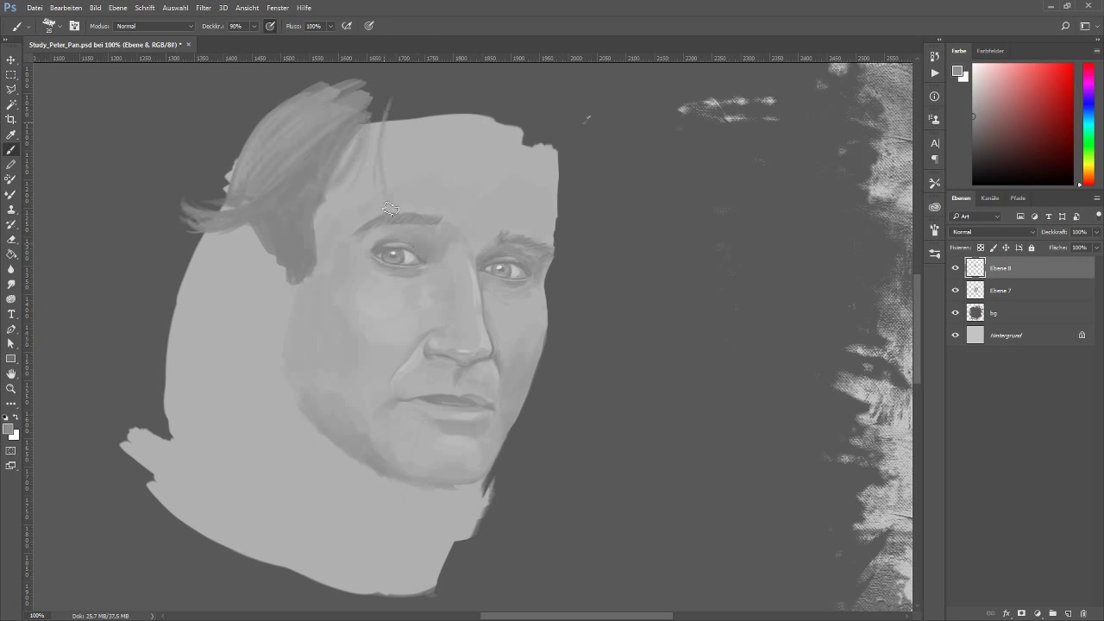
{"action": "left_click_drag", "start_coordinate": [393, 86], "coordinate": [386, 185]}
{"action": "left_click_drag", "start_coordinate": [423, 100], "coordinate": [397, 164]}
{"action": "mouse_move", "coordinate": [388, 77]}
{"action": "left_mouse_down"}
{"action": "mouse_move", "coordinate": [353, 147]}
{"action": "mouse_move", "coordinate": [353, 207]}
{"action": "left_mouse_up"}
{"action": "left_click_drag", "start_coordinate": [396, 121], "coordinate": [285, 155]}
Step: Paint darker strands down the left side and curving strands across the right forehead
{"action": "left_click_drag", "start_coordinate": [209, 295], "coordinate": [160, 321]}
{"action": "left_click_drag", "start_coordinate": [206, 328], "coordinate": [155, 384]}
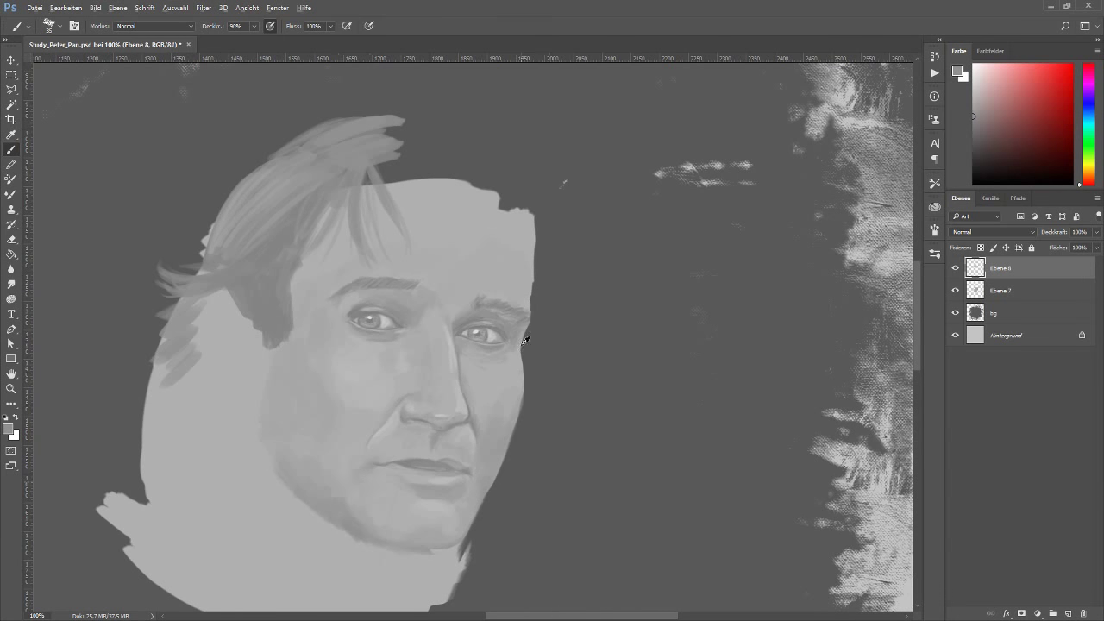
{"action": "left_click_drag", "start_coordinate": [396, 164], "coordinate": [464, 259]}
{"action": "mouse_move", "coordinate": [425, 227]}
{"action": "left_mouse_down"}
{"action": "mouse_move", "coordinate": [388, 167]}
{"action": "mouse_move", "coordinate": [466, 229]}
{"action": "left_mouse_up"}
{"action": "left_click_drag", "start_coordinate": [432, 155], "coordinate": [496, 233]}
{"action": "left_click_drag", "start_coordinate": [479, 195], "coordinate": [505, 274]}
Step: Extend the hair outline to the right ear and lighten the top-right hair with a textured brush
{"action": "mouse_move", "coordinate": [509, 220]}
{"action": "left_mouse_down"}
{"action": "mouse_move", "coordinate": [385, 126]}
{"action": "mouse_move", "coordinate": [542, 145]}
{"action": "mouse_move", "coordinate": [546, 309]}
{"action": "mouse_move", "coordinate": [529, 261]}
{"action": "mouse_move", "coordinate": [535, 201]}
{"action": "mouse_move", "coordinate": [544, 325]}
{"action": "mouse_move", "coordinate": [564, 310]}
{"action": "mouse_move", "coordinate": [561, 344]}
{"action": "left_mouse_up"}
{"action": "left_click_drag", "start_coordinate": [572, 261], "coordinate": [561, 351]}
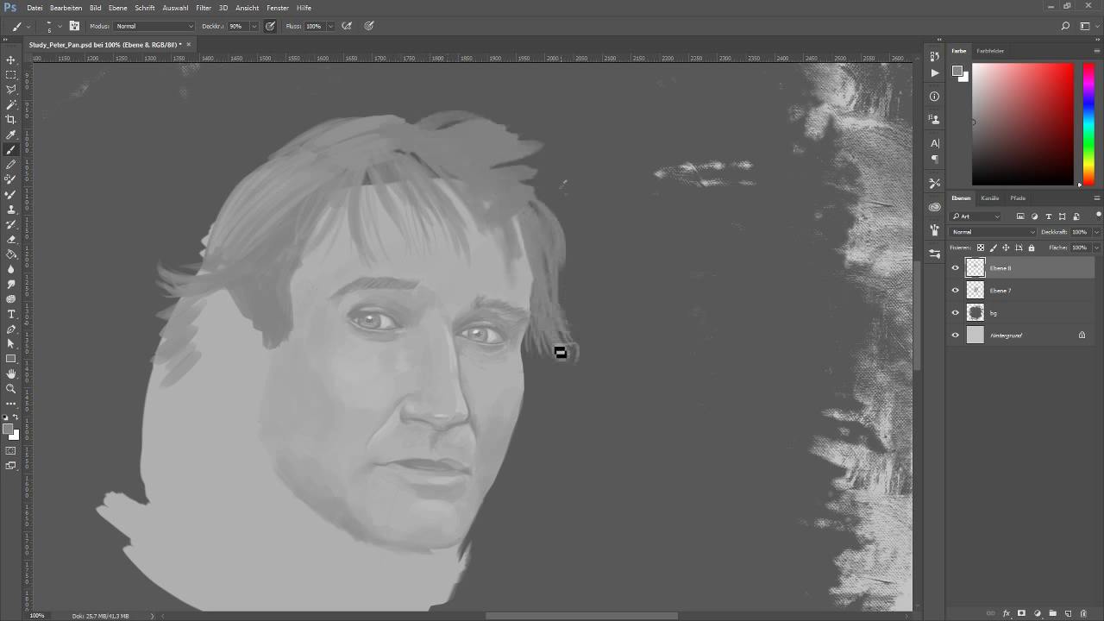
{"action": "left_click_drag", "start_coordinate": [552, 299], "coordinate": [561, 319]}
{"action": "key", "text": "period"}
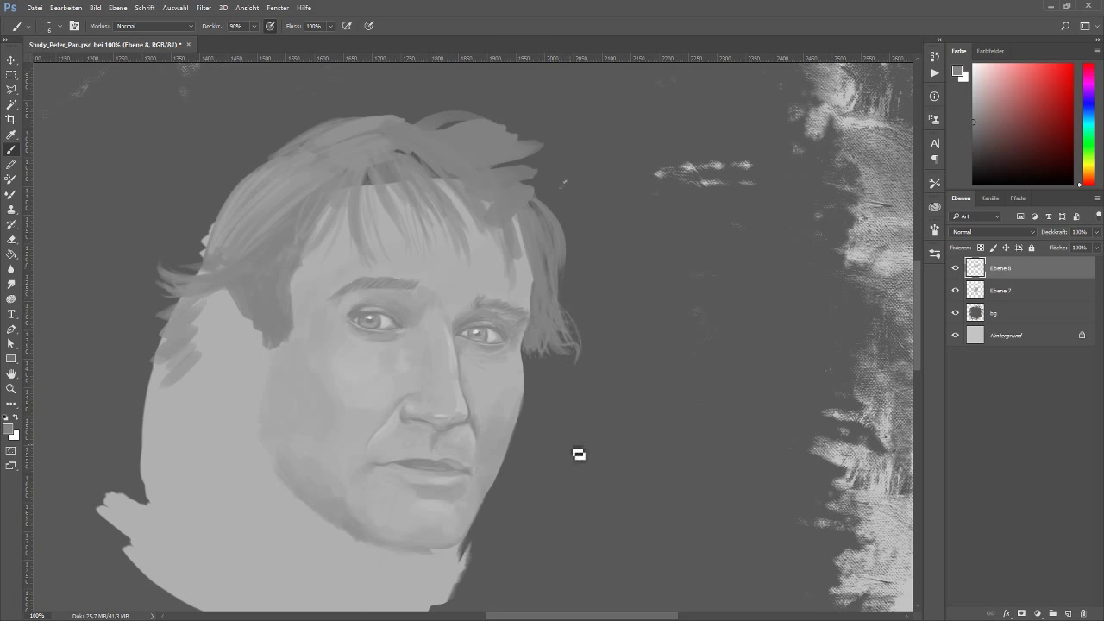
{"action": "mouse_move", "coordinate": [529, 198]}
{"action": "left_mouse_down"}
{"action": "mouse_move", "coordinate": [542, 159]}
{"action": "mouse_move", "coordinate": [496, 207]}
{"action": "left_mouse_up"}
{"action": "left_click_drag", "start_coordinate": [470, 168], "coordinate": [483, 199]}
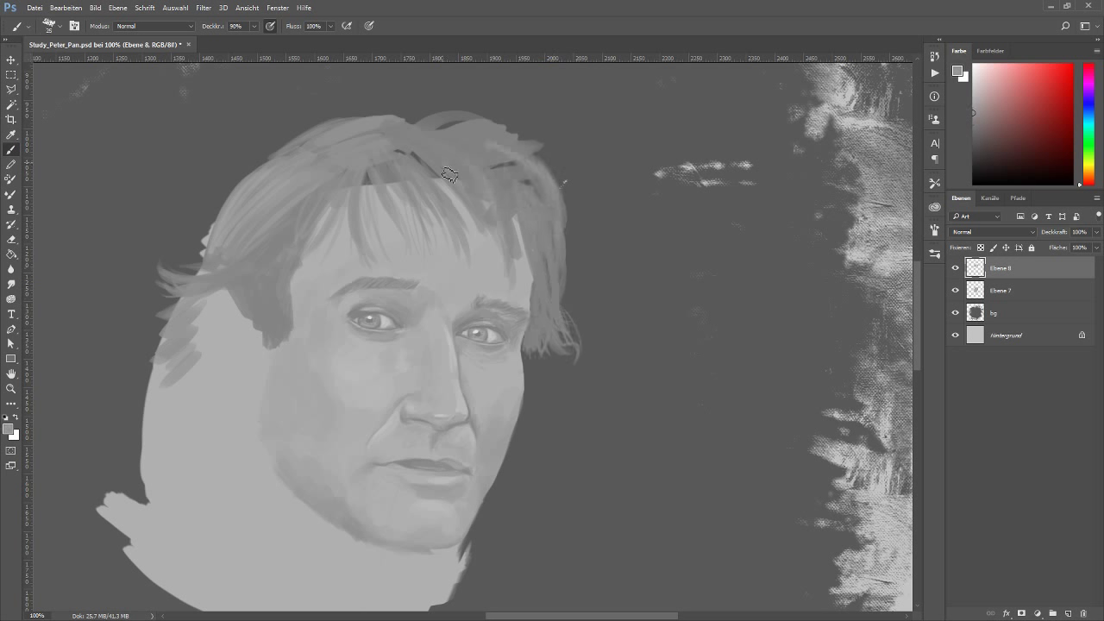
Step: Round out the top of the hair and add spiky strands along the top and right side
{"action": "scroll", "coordinate": [507, 272], "scroll_direction": "down", "scroll_amount": 1}
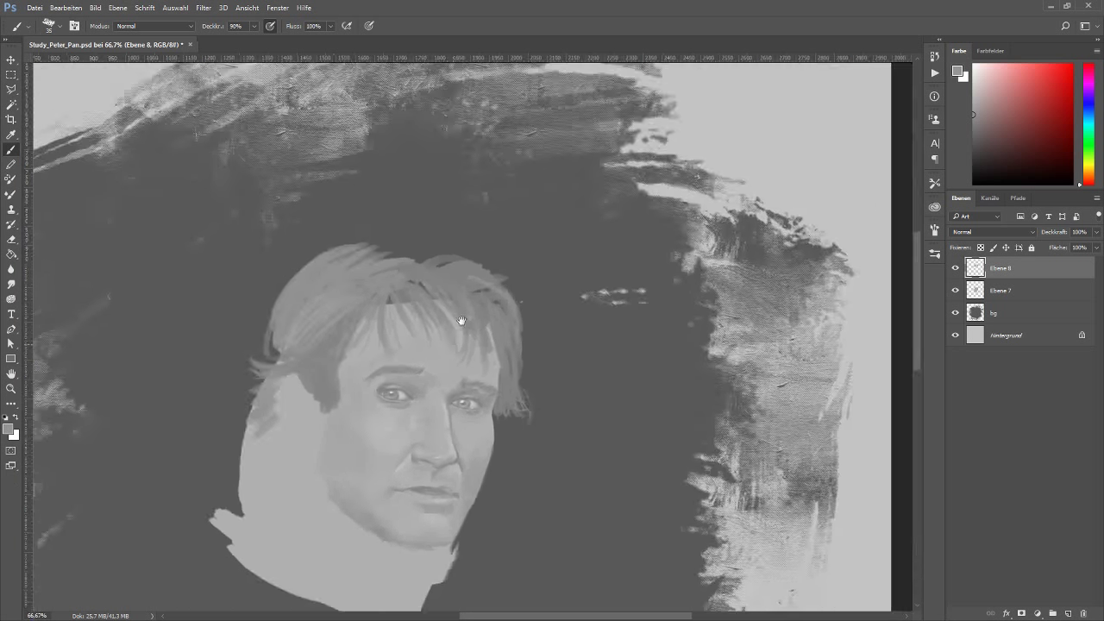
{"action": "key", "text": "ctrl+minus"}
{"action": "mouse_move", "coordinate": [421, 243]}
{"action": "left_mouse_down"}
{"action": "mouse_move", "coordinate": [457, 254]}
{"action": "mouse_move", "coordinate": [350, 235]}
{"action": "mouse_move", "coordinate": [306, 255]}
{"action": "left_mouse_up"}
{"action": "mouse_move", "coordinate": [458, 260]}
{"action": "left_mouse_down"}
{"action": "mouse_move", "coordinate": [506, 239]}
{"action": "mouse_move", "coordinate": [526, 320]}
{"action": "left_mouse_up"}
{"action": "key", "text": "ctrl+plus"}
{"action": "left_click_drag", "start_coordinate": [384, 205], "coordinate": [449, 201]}
Step: Sample a lighter grey from the hair and paint a light stroke through it
{"action": "left_click", "coordinate": [335, 294], "text": "alt"}
{"action": "left_click_drag", "start_coordinate": [445, 250], "coordinate": [377, 258]}
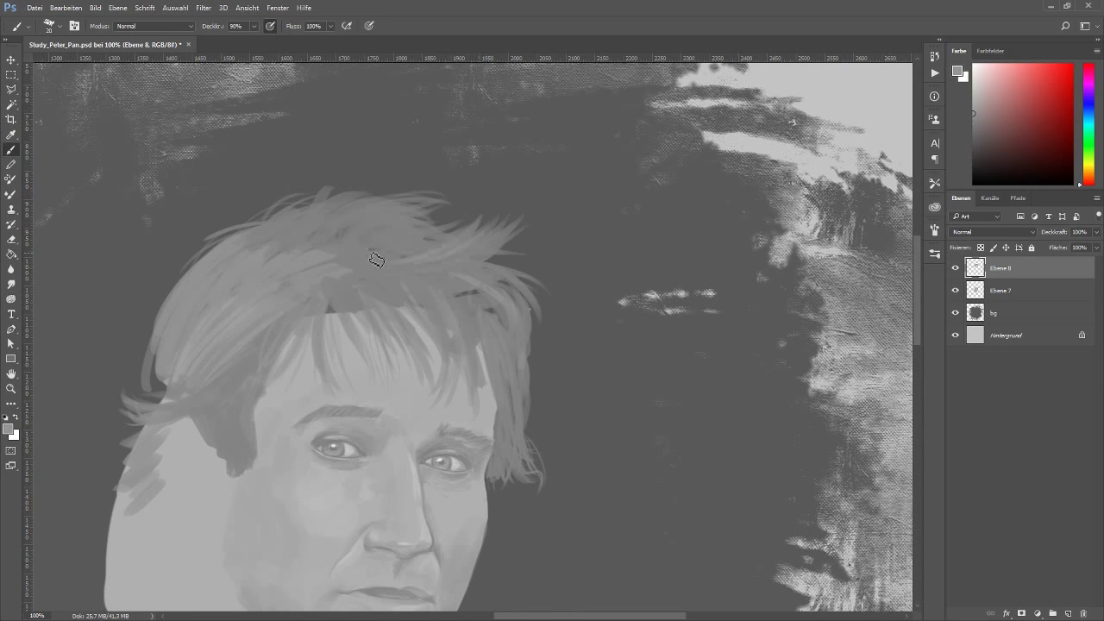
{"action": "left_click_drag", "start_coordinate": [443, 406], "coordinate": [507, 368]}
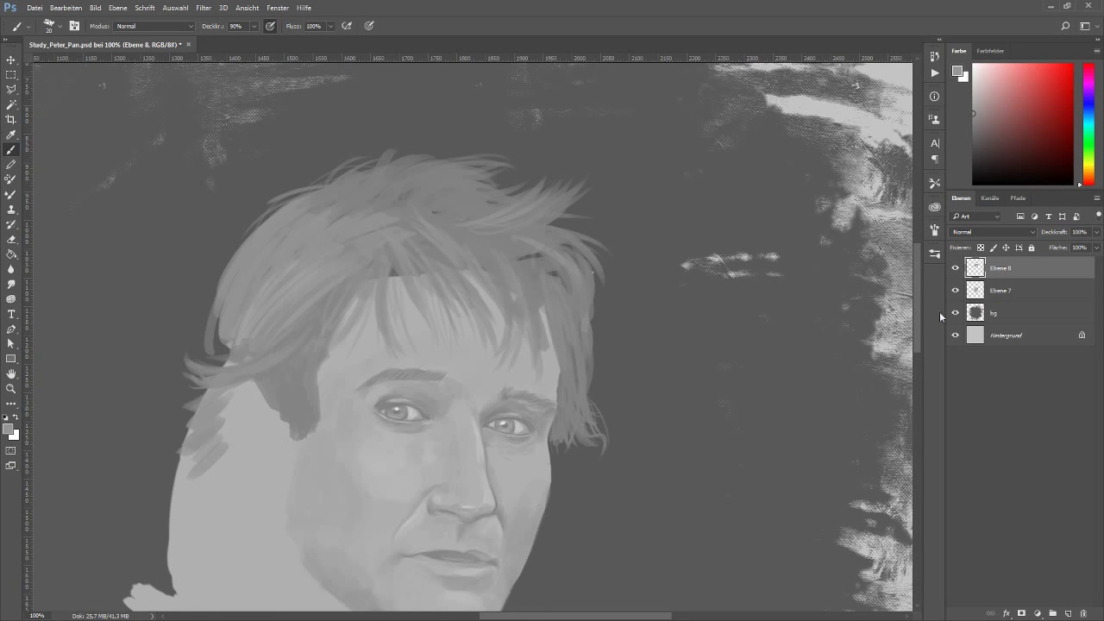
{"action": "key", "text": "alt+bracketleft"}
{"action": "key", "text": "bracketright"}
{"action": "key", "text": "bracketright"}
Step: Outline the ear on the left cheek with a small brush and sample the skin tone
{"action": "scroll", "coordinate": [557, 431], "scroll_direction": "down", "scroll_amount": 2}
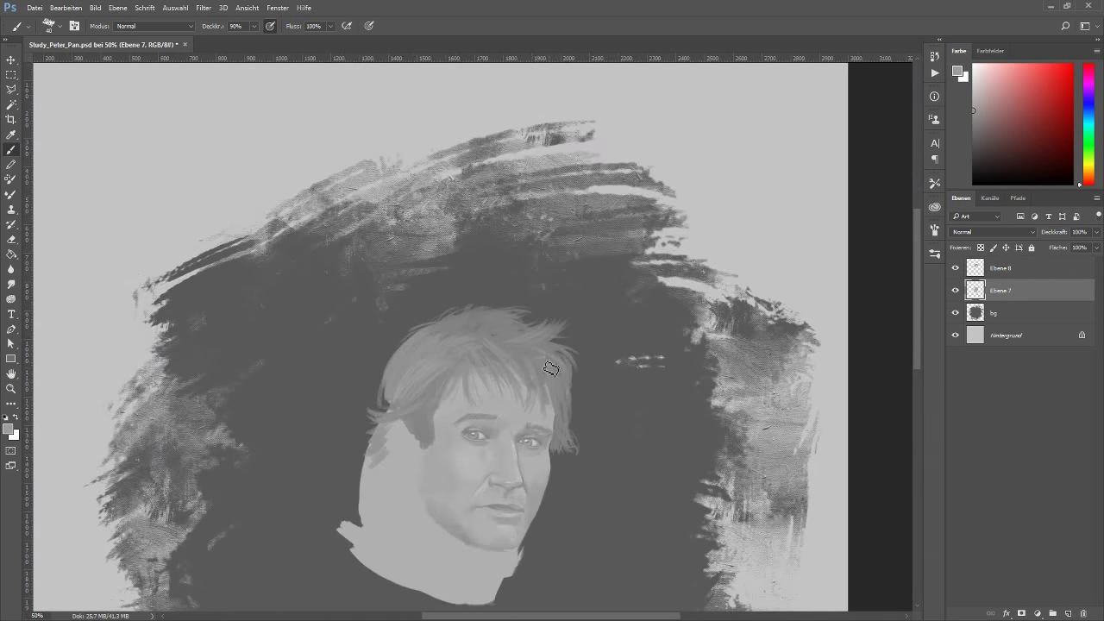
{"action": "scroll", "coordinate": [575, 410], "scroll_direction": "up", "scroll_amount": 2}
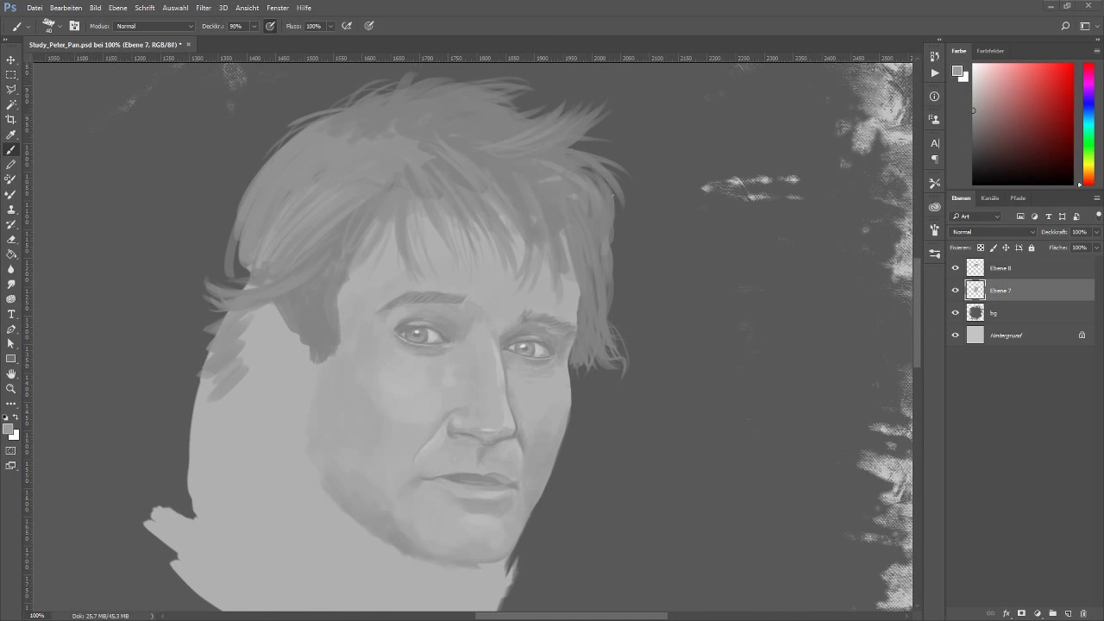
{"action": "key", "text": "bracketleft"}
{"action": "key", "text": "bracketleft"}
{"action": "key", "text": "bracketleft"}
{"action": "key", "text": "bracketleft"}
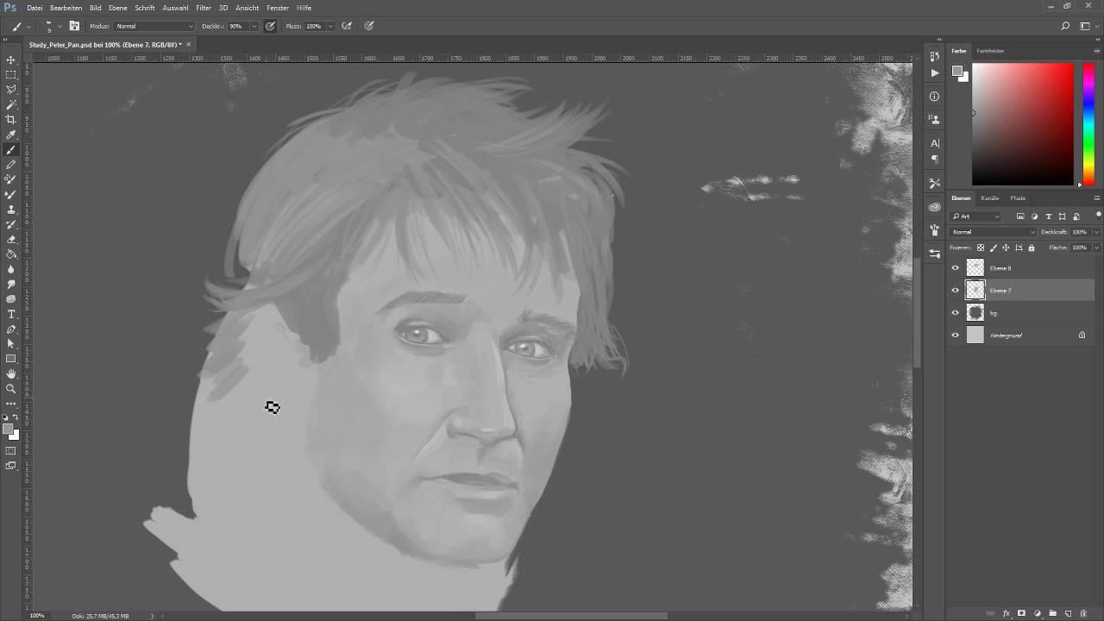
{"action": "left_click_drag", "start_coordinate": [299, 411], "coordinate": [299, 427]}
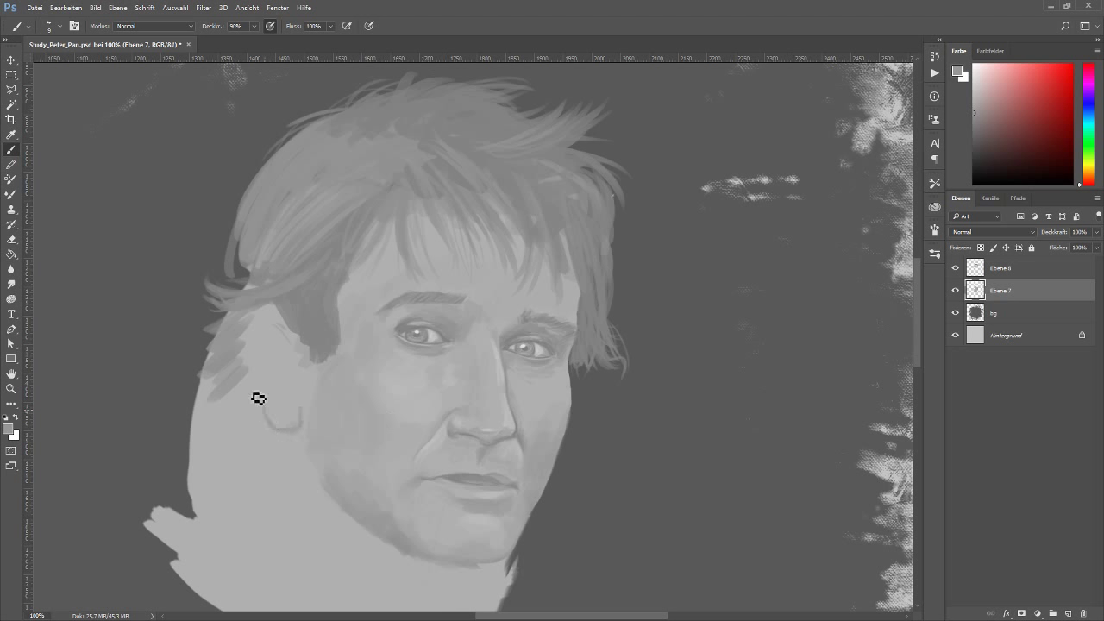
{"action": "left_click_drag", "start_coordinate": [249, 356], "coordinate": [265, 421]}
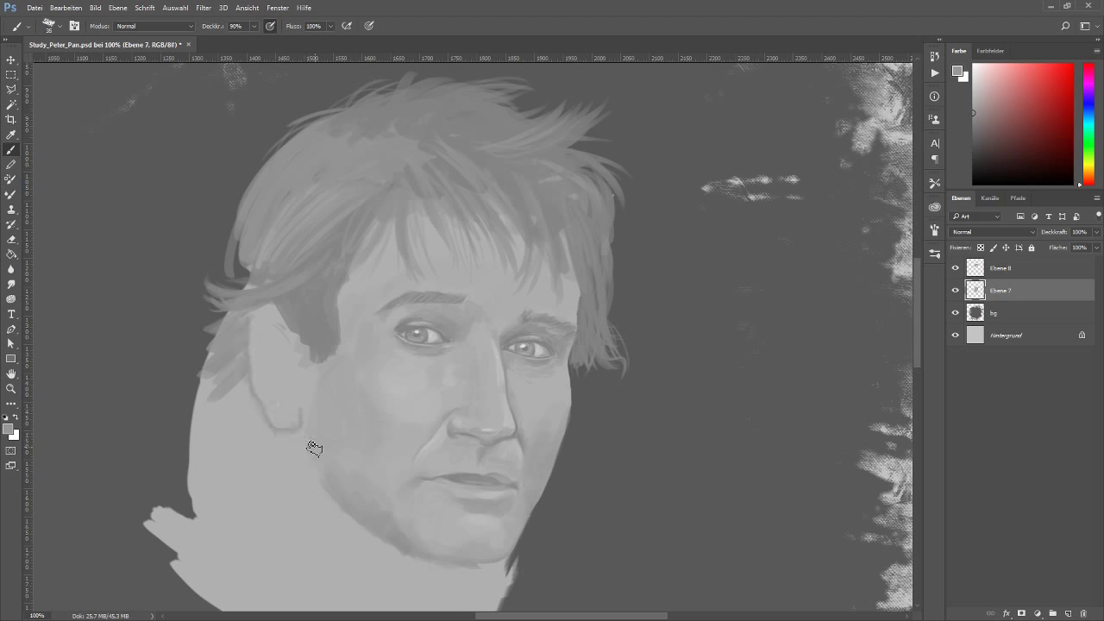
{"action": "key", "text": "bracketright"}
{"action": "key", "text": "bracketleft"}
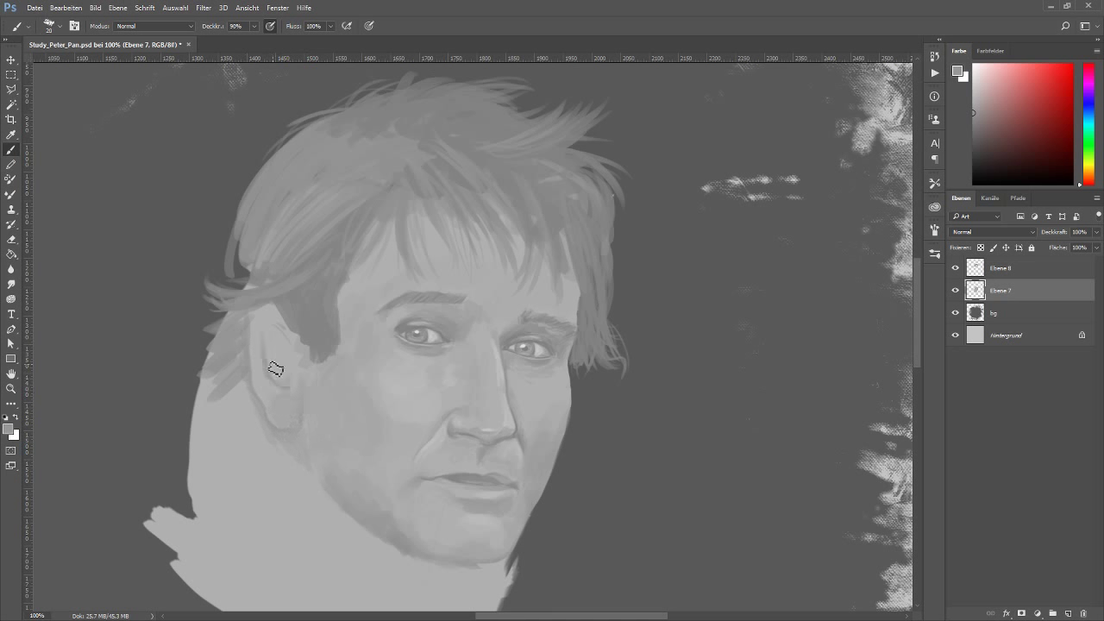
{"action": "key", "text": "bracketleft"}
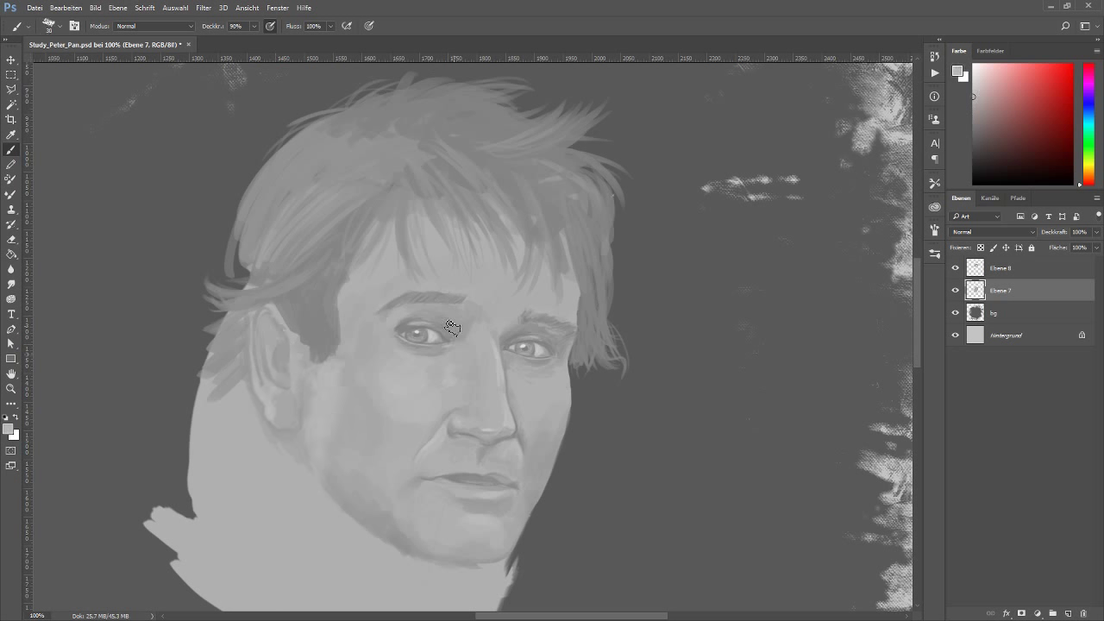
{"action": "left_click", "coordinate": [346, 470], "text": "alt"}
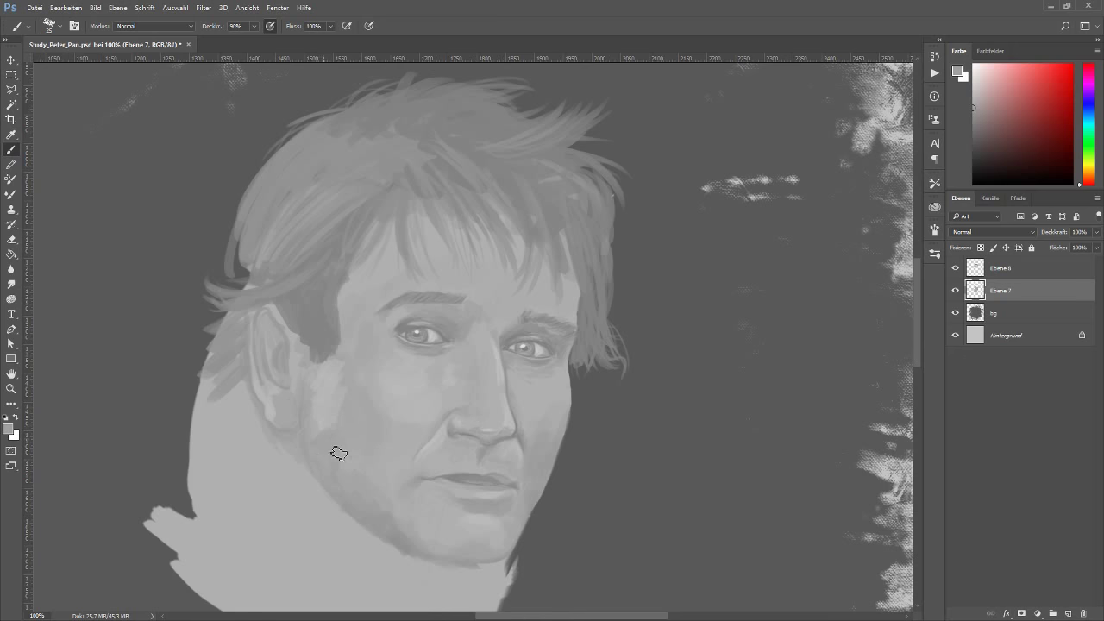
Step: On the hair layer, paint a dark hair patch below and behind the ear
{"action": "key", "text": "alt+bracketright"}
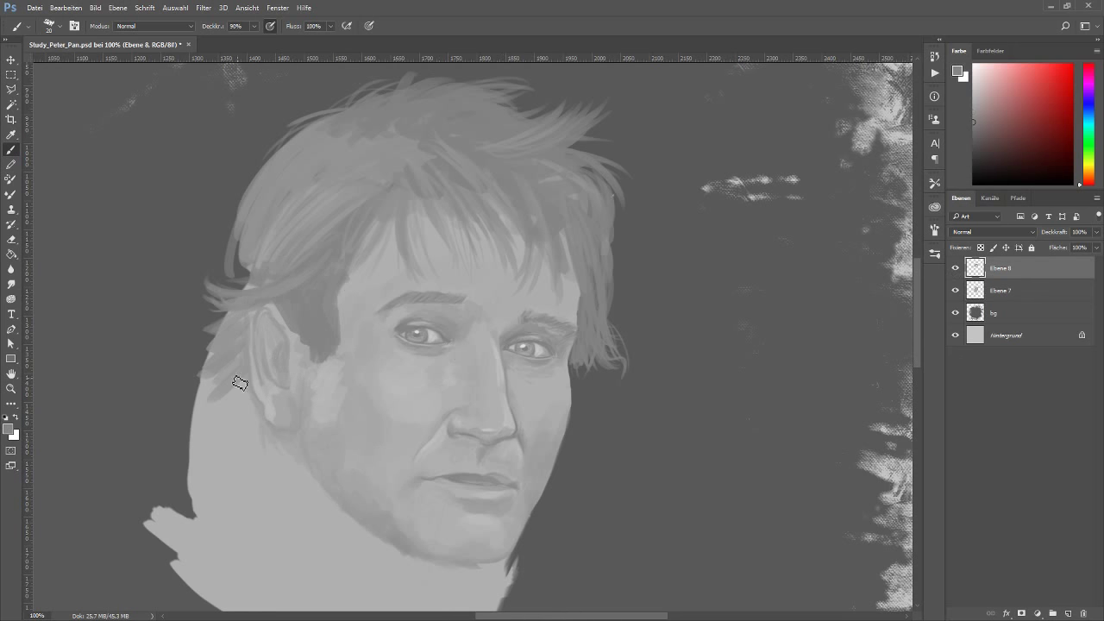
{"action": "key", "text": "bracketright"}
{"action": "key", "text": "bracketright"}
{"action": "key", "text": "bracketright"}
{"action": "left_click_drag", "start_coordinate": [259, 449], "coordinate": [254, 414]}
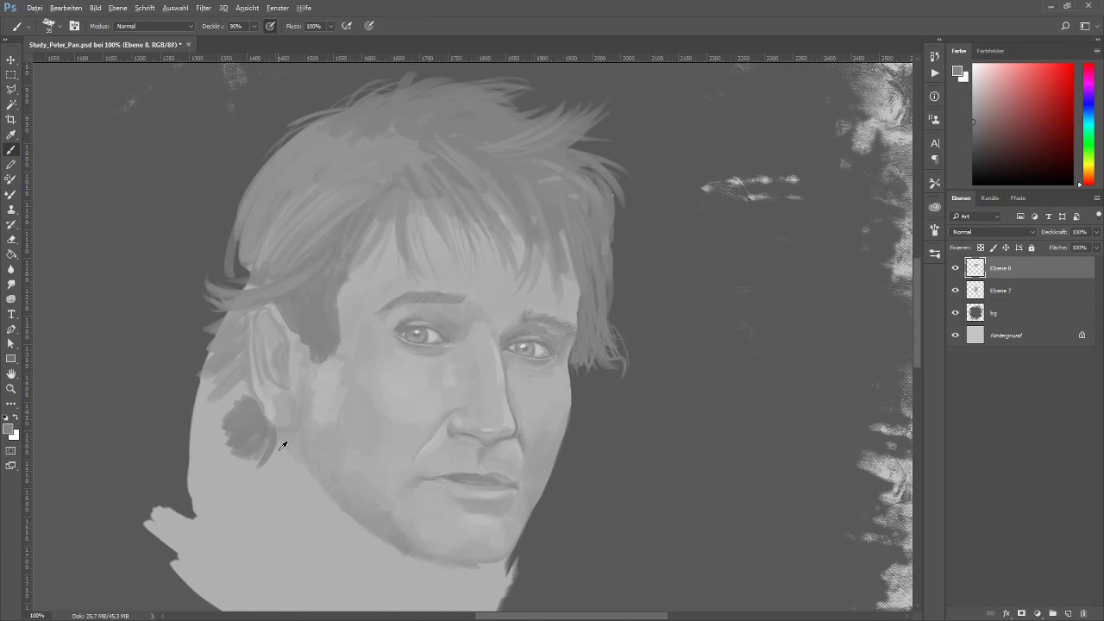
{"action": "mouse_move", "coordinate": [246, 440]}
{"action": "left_mouse_down"}
{"action": "mouse_move", "coordinate": [224, 423]}
{"action": "mouse_move", "coordinate": [231, 361]}
{"action": "left_mouse_up"}
Step: Paint lighter strands along the left hair edge
{"action": "key", "text": "bracketleft"}
{"action": "key", "text": "bracketleft"}
{"action": "key", "text": "bracketleft"}
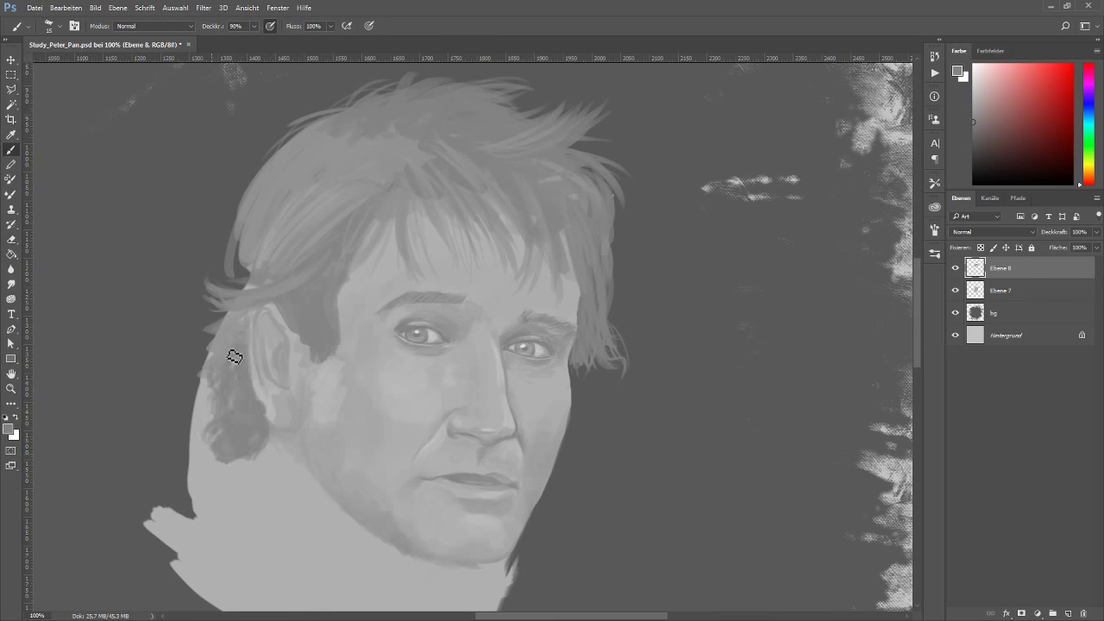
{"action": "key", "text": "bracketright"}
{"action": "key", "text": "bracketright"}
{"action": "key", "text": "bracketright"}
{"action": "mouse_move", "coordinate": [223, 280]}
{"action": "left_mouse_down"}
{"action": "mouse_move", "coordinate": [226, 220]}
{"action": "mouse_move", "coordinate": [194, 259]}
{"action": "mouse_move", "coordinate": [195, 344]}
{"action": "mouse_move", "coordinate": [183, 370]}
{"action": "left_mouse_up"}
{"action": "key", "text": "bracketleft"}
{"action": "key", "text": "bracketleft"}
{"action": "key", "text": "bracketleft"}
{"action": "left_click_drag", "start_coordinate": [206, 319], "coordinate": [197, 352]}
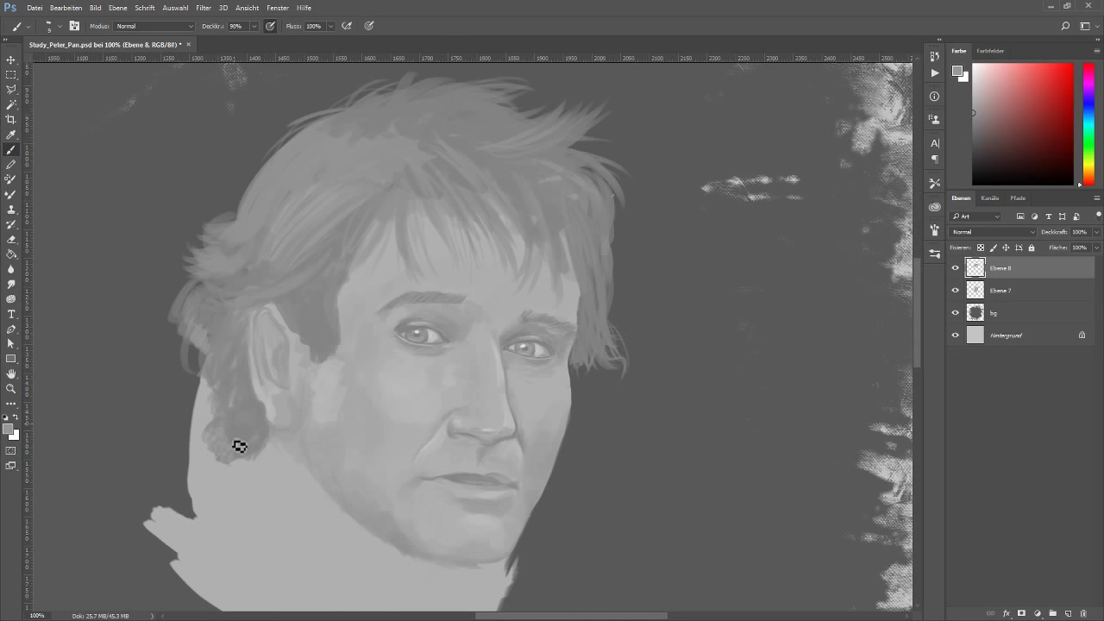
{"action": "key", "text": "bracketleft"}
{"action": "key", "text": "bracketleft"}
{"action": "key", "text": "bracketleft"}
Step: On the face layer, erase the collar's left side and the light patch right of the jaw
{"action": "scroll", "coordinate": [473, 338], "scroll_direction": "down", "scroll_amount": 5}
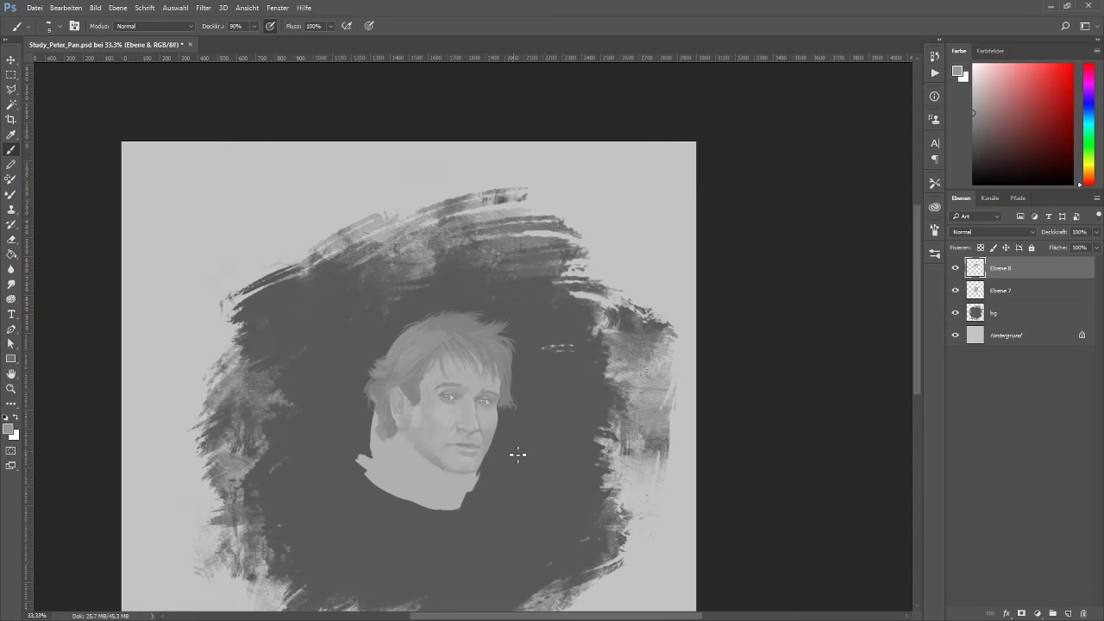
{"action": "scroll", "coordinate": [518, 451], "scroll_direction": "up", "scroll_amount": 4}
{"action": "key", "text": "e"}
{"action": "key", "text": "alt+bracketleft"}
{"action": "mouse_move", "coordinate": [278, 361]}
{"action": "left_mouse_down"}
{"action": "mouse_move", "coordinate": [247, 466]}
{"action": "mouse_move", "coordinate": [297, 531]}
{"action": "left_mouse_up"}
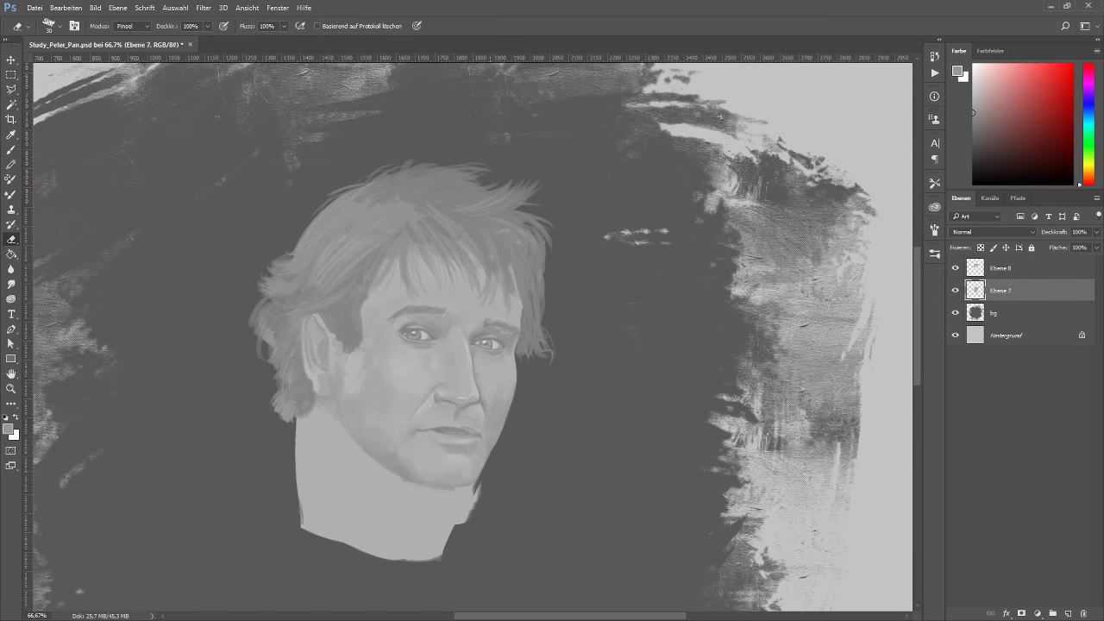
{"action": "key", "text": "b"}
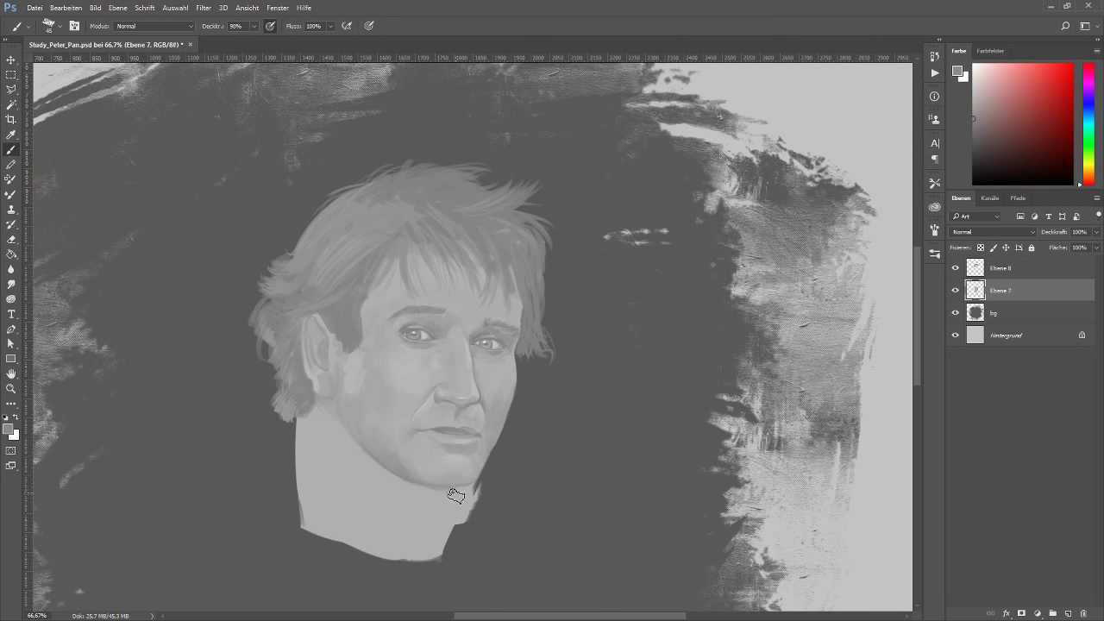
{"action": "key", "text": "e"}
{"action": "mouse_move", "coordinate": [473, 487]}
{"action": "left_mouse_down"}
{"action": "mouse_move", "coordinate": [464, 517]}
{"action": "mouse_move", "coordinate": [419, 528]}
{"action": "mouse_move", "coordinate": [442, 552]}
{"action": "left_mouse_up"}
Step: Lock the face layer's transparency, then darken and soften the neck shading below the jaw
{"action": "key", "text": "slash"}
{"action": "key", "text": "b"}
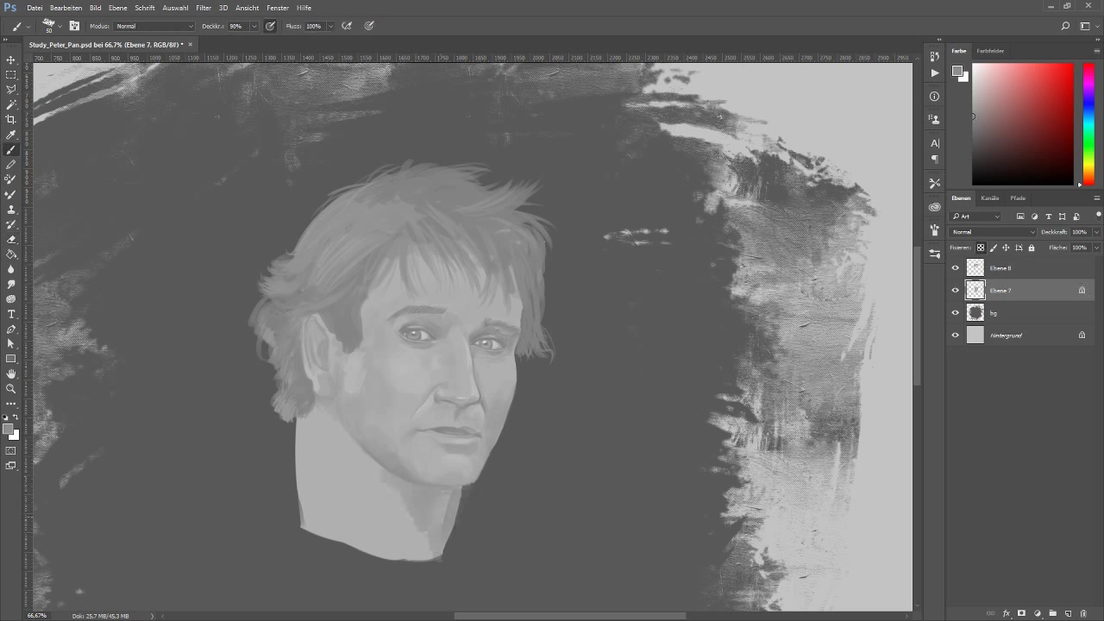
{"action": "left_click_drag", "start_coordinate": [404, 484], "coordinate": [414, 542]}
{"action": "key", "text": "bracketleft"}
{"action": "key", "text": "bracketleft"}
{"action": "key", "text": "bracketleft"}
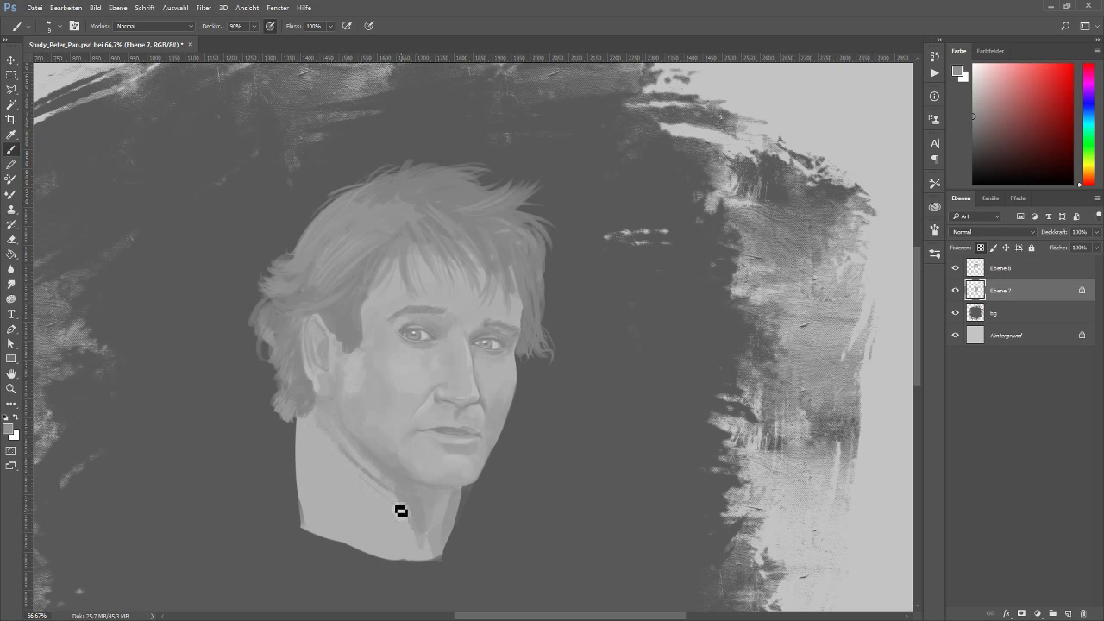
{"action": "left_click_drag", "start_coordinate": [380, 489], "coordinate": [395, 502]}
{"action": "left_click_drag", "start_coordinate": [371, 467], "coordinate": [384, 483]}
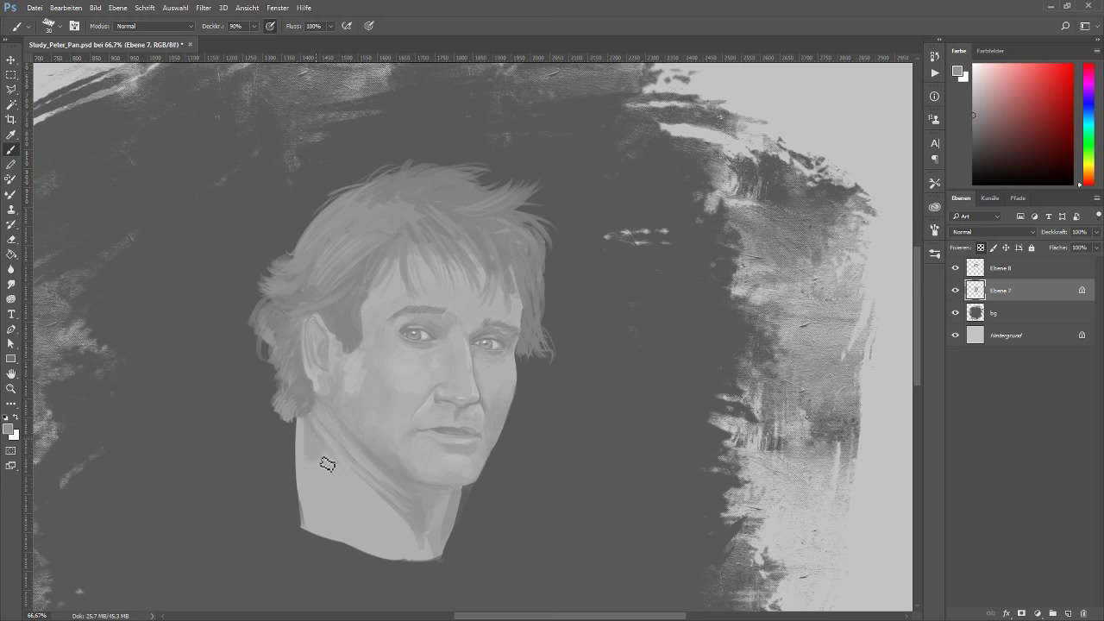
Step: Trim the neck's left edge, add light strokes near the right ear, and create layer Ebene 9
{"action": "key", "text": "e"}
{"action": "mouse_move", "coordinate": [301, 412]}
{"action": "left_mouse_down"}
{"action": "mouse_move", "coordinate": [316, 518]}
{"action": "mouse_move", "coordinate": [376, 556]}
{"action": "mouse_move", "coordinate": [348, 493]}
{"action": "left_mouse_up"}
{"action": "key", "text": "b"}
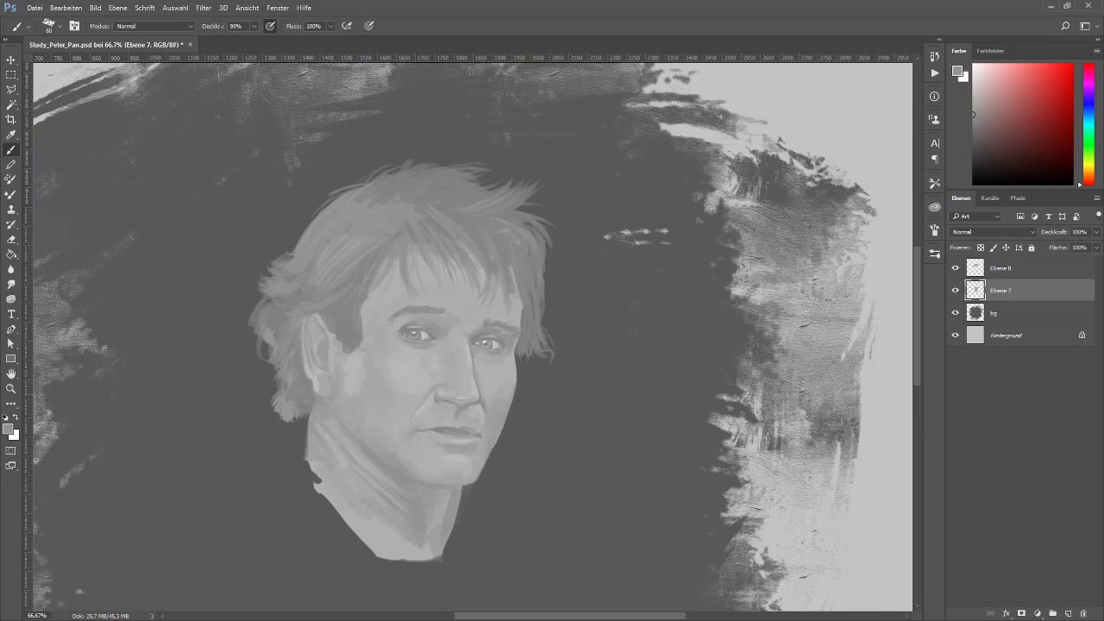
{"action": "left_click", "coordinate": [993, 271]}
{"action": "left_click_drag", "start_coordinate": [521, 349], "coordinate": [542, 368]}
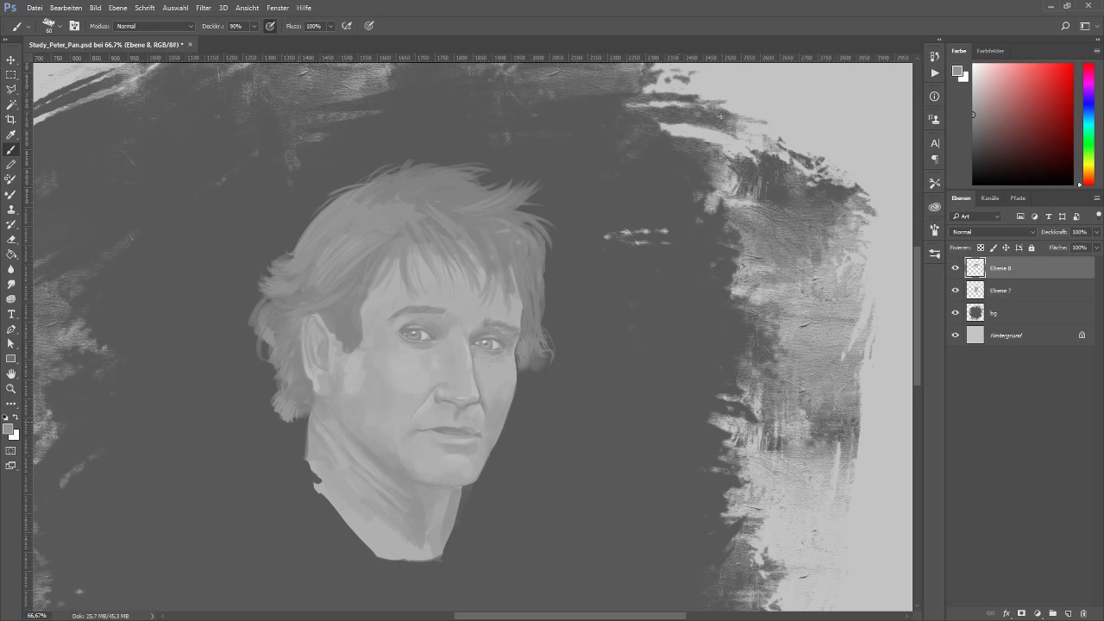
{"action": "key", "text": "alt+bracketleft"}
{"action": "left_click", "coordinate": [413, 322], "text": "alt"}
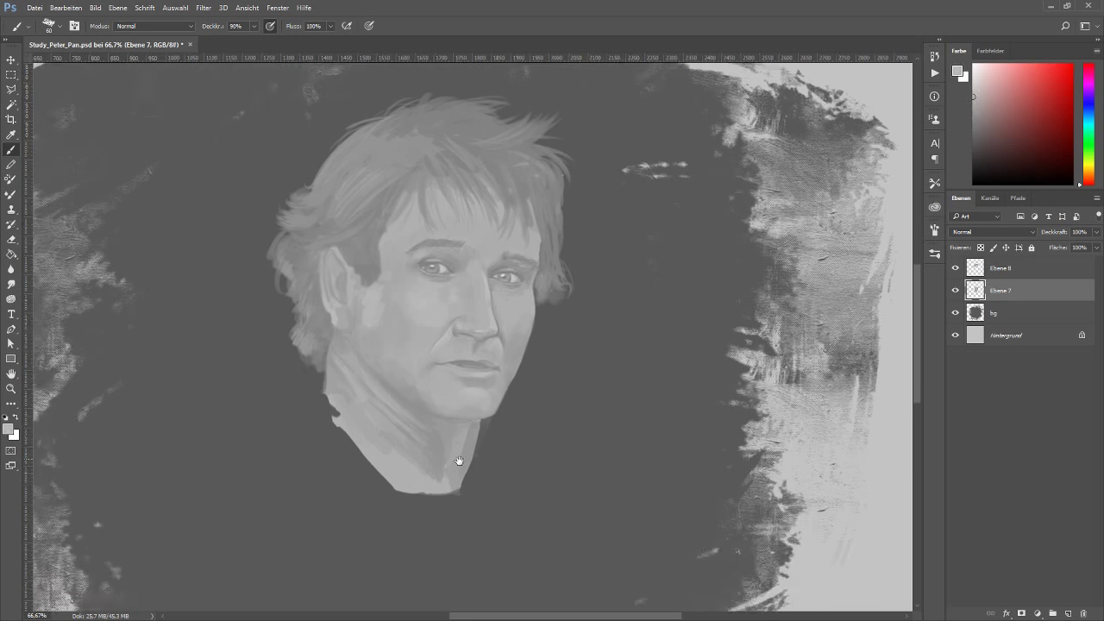
{"action": "key", "text": "ctrl+shift+n"}
{"action": "key", "text": "Return"}
Step: Paint the dark collar and shirt around the neck and across the shoulders on Ebene 9
{"action": "right_click", "coordinate": [336, 408]}
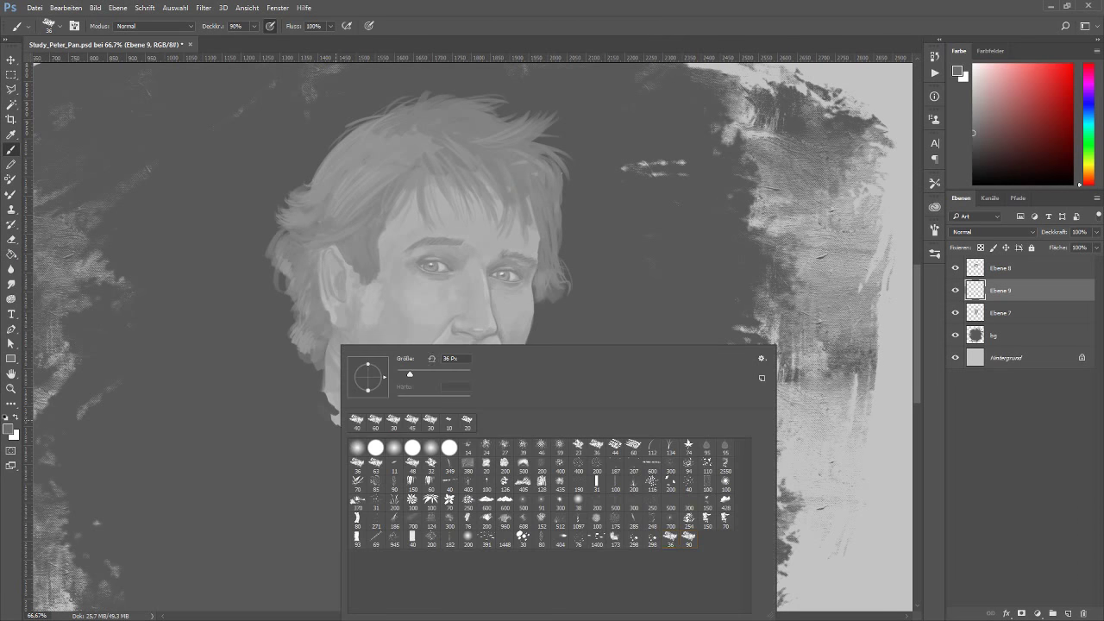
{"action": "key", "text": "Escape"}
{"action": "left_click_drag", "start_coordinate": [320, 397], "coordinate": [387, 458]}
{"action": "mouse_move", "coordinate": [344, 399]}
{"action": "left_mouse_down"}
{"action": "mouse_move", "coordinate": [323, 373]}
{"action": "mouse_move", "coordinate": [470, 492]}
{"action": "left_mouse_up"}
{"action": "left_click_drag", "start_coordinate": [319, 380], "coordinate": [365, 438]}
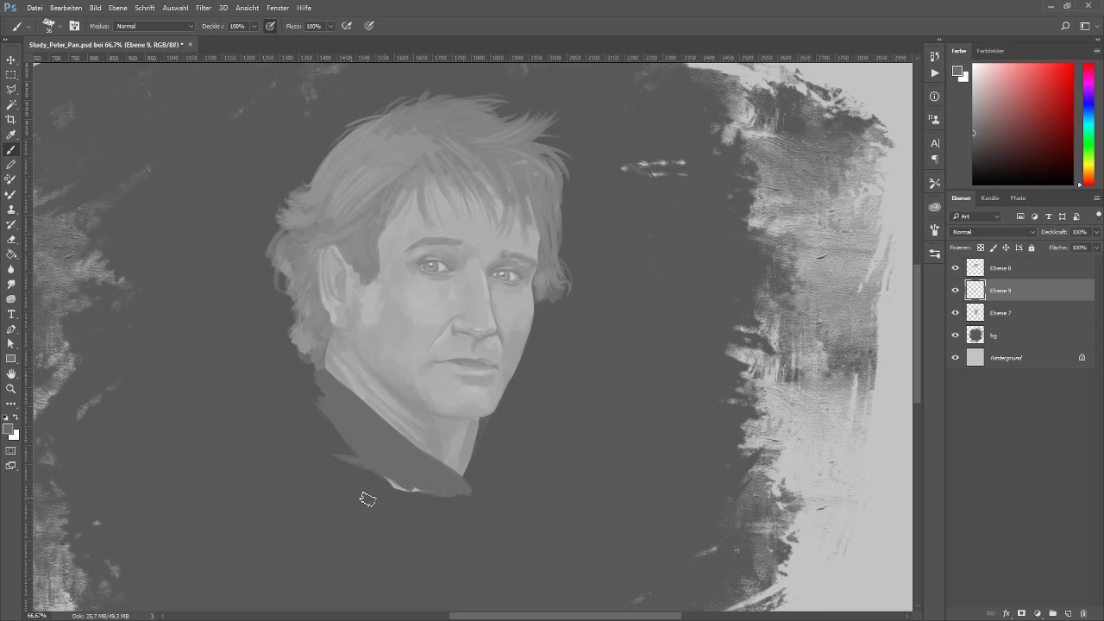
{"action": "left_click_drag", "start_coordinate": [370, 498], "coordinate": [189, 488]}
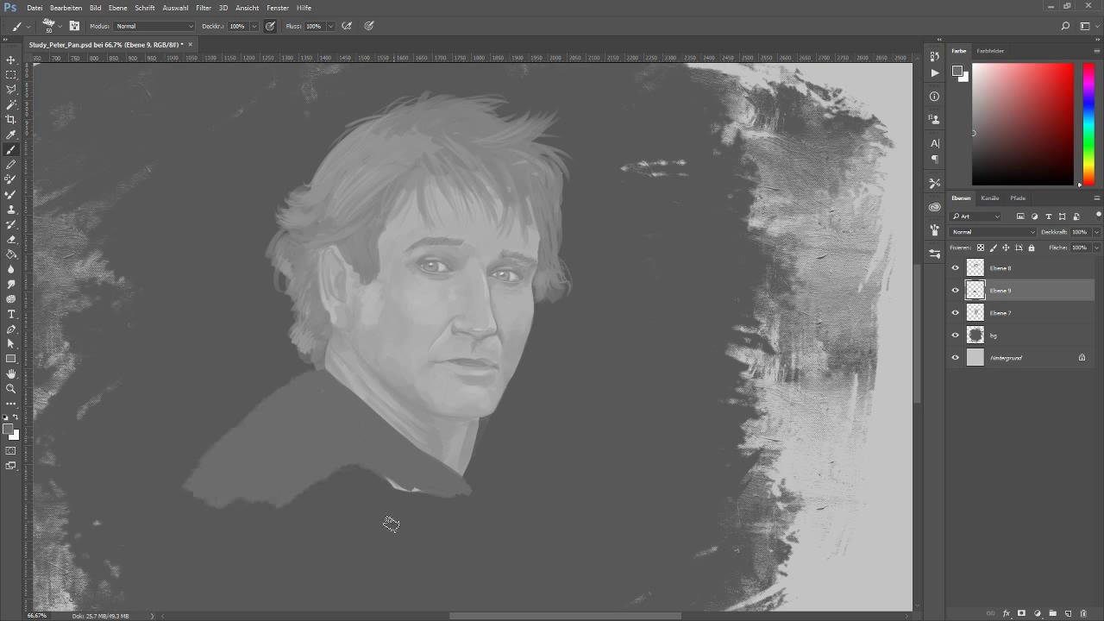
{"action": "mouse_move", "coordinate": [259, 505]}
{"action": "left_mouse_down"}
{"action": "mouse_move", "coordinate": [406, 518]}
{"action": "mouse_move", "coordinate": [471, 488]}
{"action": "mouse_move", "coordinate": [521, 546]}
{"action": "left_mouse_up"}
Step: Lock transparency on Ebene 9 and paint left-shoulder highlights at 50% opacity
{"action": "key", "text": "bracketleft"}
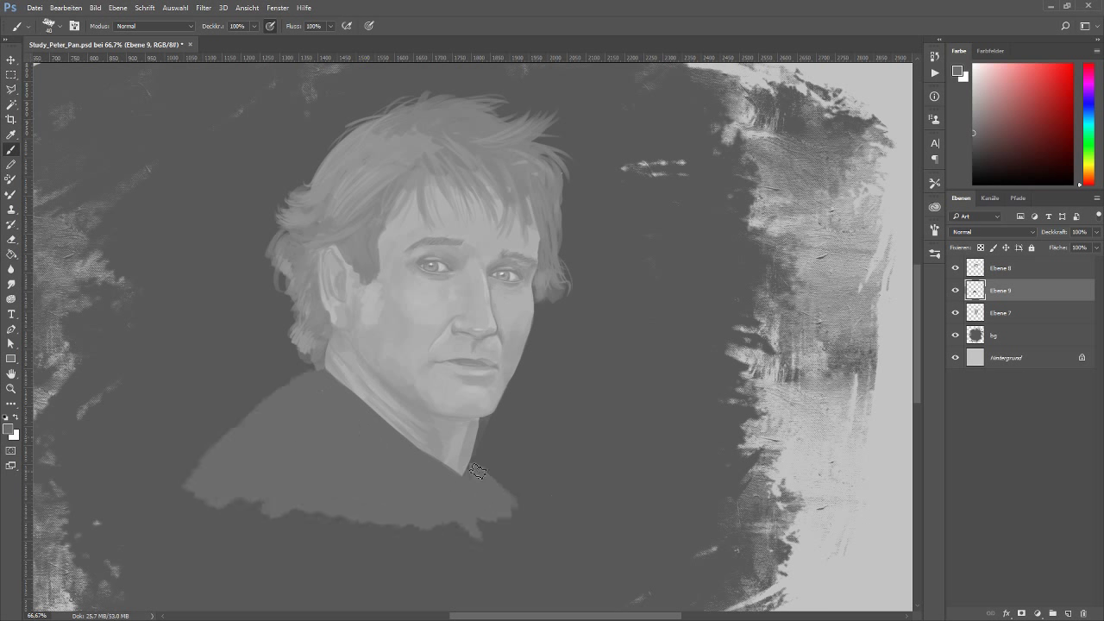
{"action": "key", "text": "alt+bracketleft"}
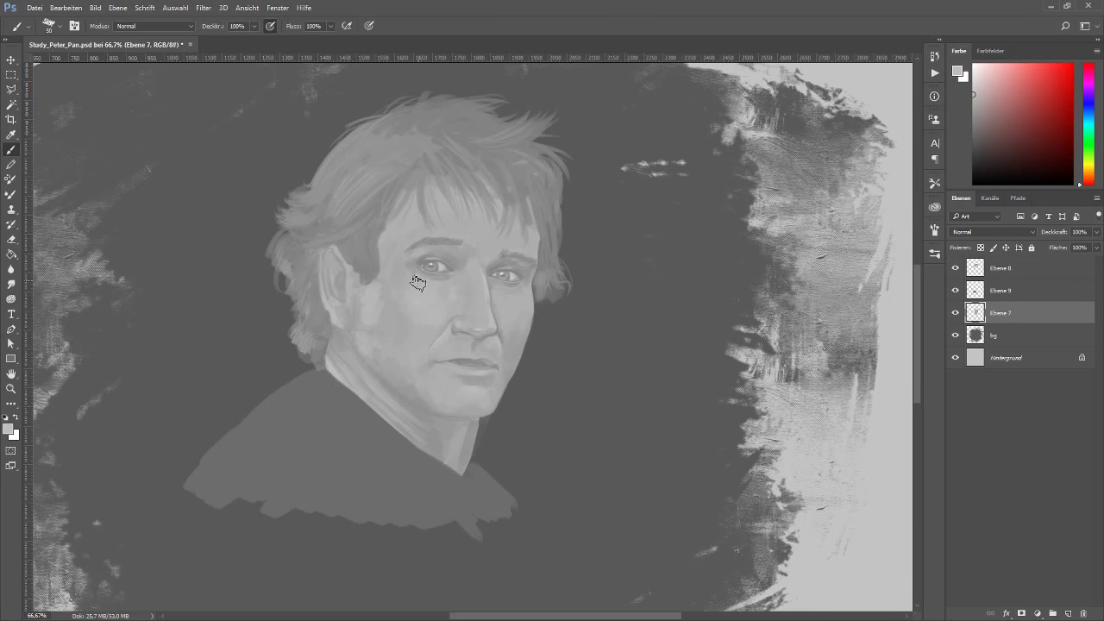
{"action": "left_click", "coordinate": [983, 290]}
{"action": "right_click", "coordinate": [609, 351]}
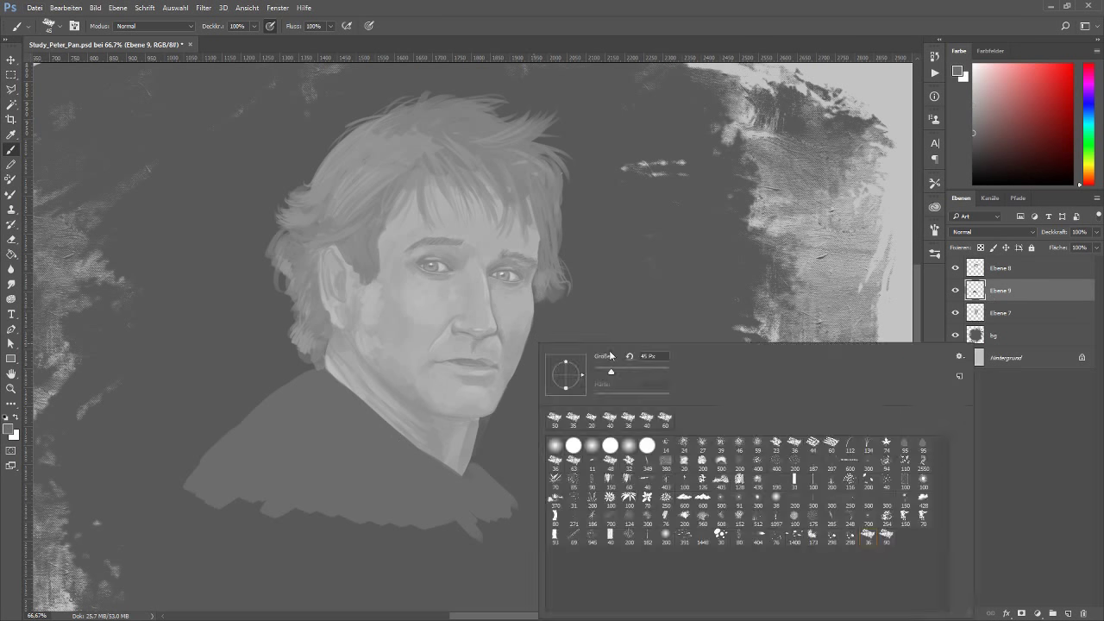
{"action": "left_click", "coordinate": [981, 247]}
{"action": "key", "text": "5"}
{"action": "left_click_drag", "start_coordinate": [201, 476], "coordinate": [285, 390]}
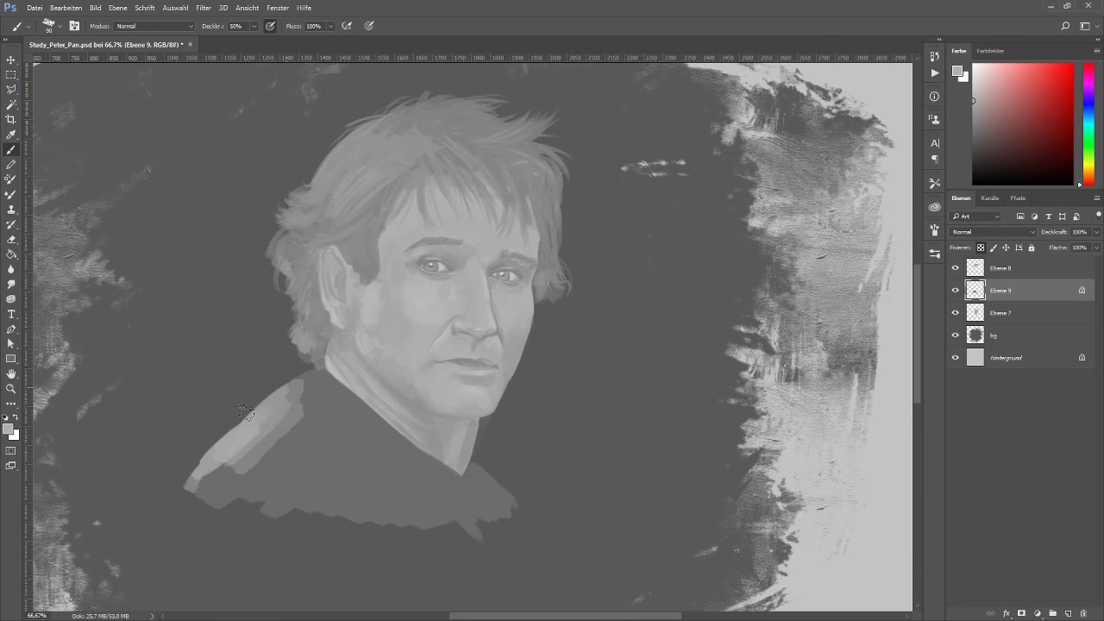
{"action": "mouse_move", "coordinate": [259, 431]}
{"action": "left_mouse_down"}
{"action": "mouse_move", "coordinate": [334, 373]}
{"action": "mouse_move", "coordinate": [188, 464]}
{"action": "mouse_move", "coordinate": [293, 406]}
{"action": "left_mouse_up"}
Step: Blend and lighten the left shoulder, then shade its left edge with a darker grey
{"action": "left_click_drag", "start_coordinate": [250, 457], "coordinate": [337, 388]}
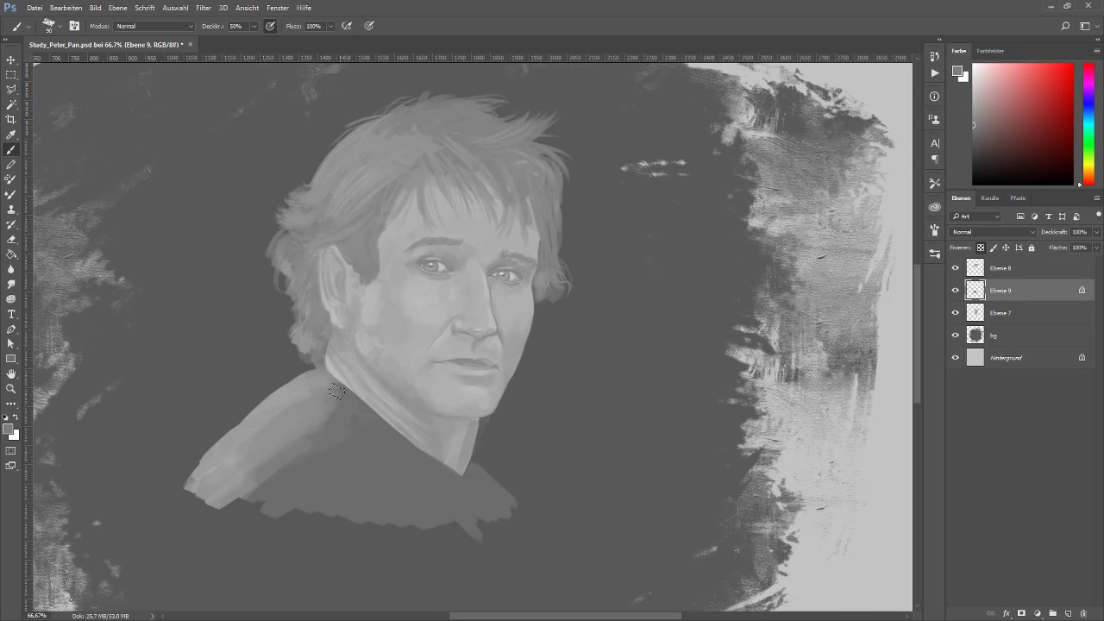
{"action": "left_click_drag", "start_coordinate": [293, 457], "coordinate": [345, 434]}
{"action": "left_click_drag", "start_coordinate": [259, 513], "coordinate": [380, 518]}
{"action": "left_click_drag", "start_coordinate": [285, 475], "coordinate": [406, 517]}
{"action": "left_click", "coordinate": [407, 439], "text": "alt"}
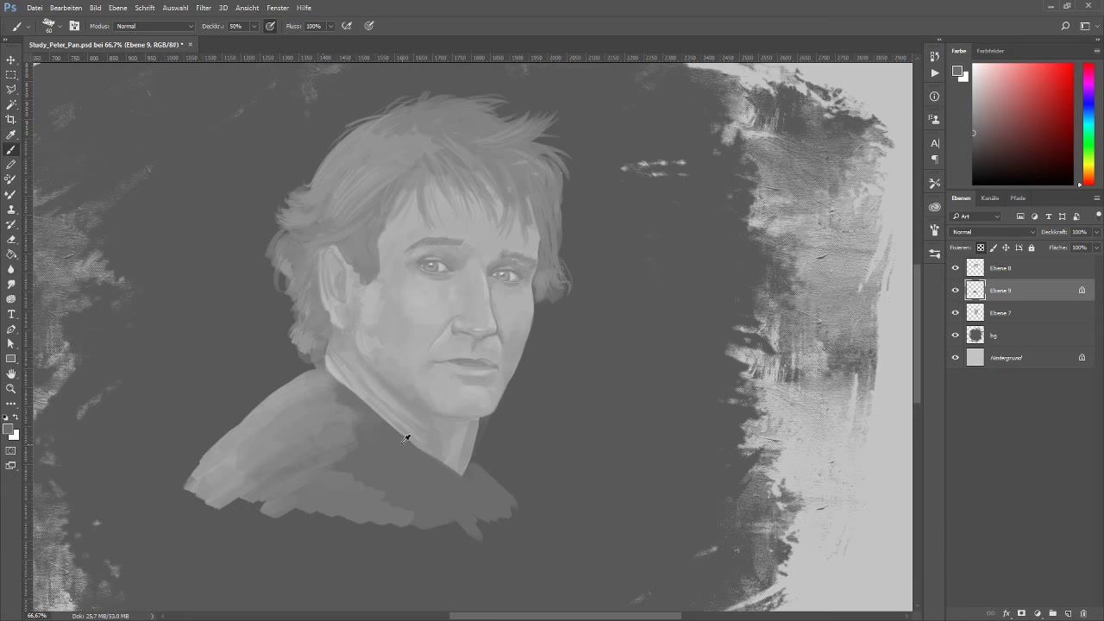
{"action": "key", "text": "["}
{"action": "key", "text": "["}
{"action": "key", "text": "["}
{"action": "left_click_drag", "start_coordinate": [190, 488], "coordinate": [246, 470]}
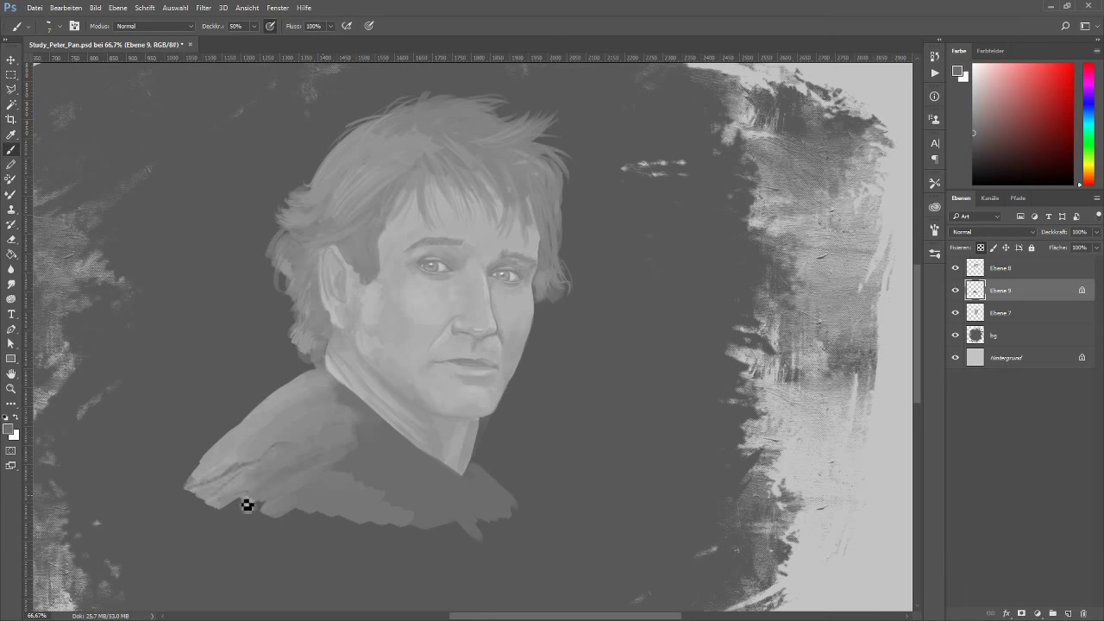
Step: Add light strokes along the lower shoulder edge and mark a dark fold
{"action": "key", "text": "bracketleft"}
{"action": "key", "text": "bracketright"}
{"action": "mouse_move", "coordinate": [282, 485]}
{"action": "left_mouse_down"}
{"action": "mouse_move", "coordinate": [291, 518]}
{"action": "mouse_move", "coordinate": [357, 520]}
{"action": "left_mouse_up"}
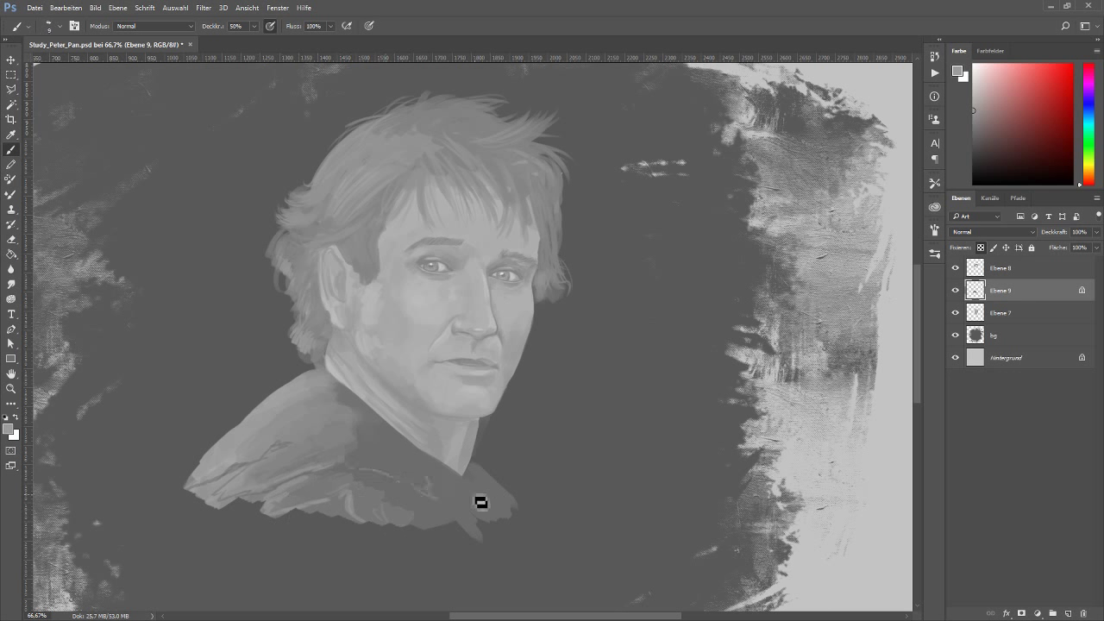
{"action": "mouse_move", "coordinate": [480, 503]}
{"action": "left_mouse_down"}
{"action": "mouse_move", "coordinate": [492, 493]}
{"action": "mouse_move", "coordinate": [499, 512]}
{"action": "left_mouse_up"}
Step: Unlock transparency, extend the shirt's lower edge, and shade the collar left of the neck
{"action": "left_click", "coordinate": [981, 247]}
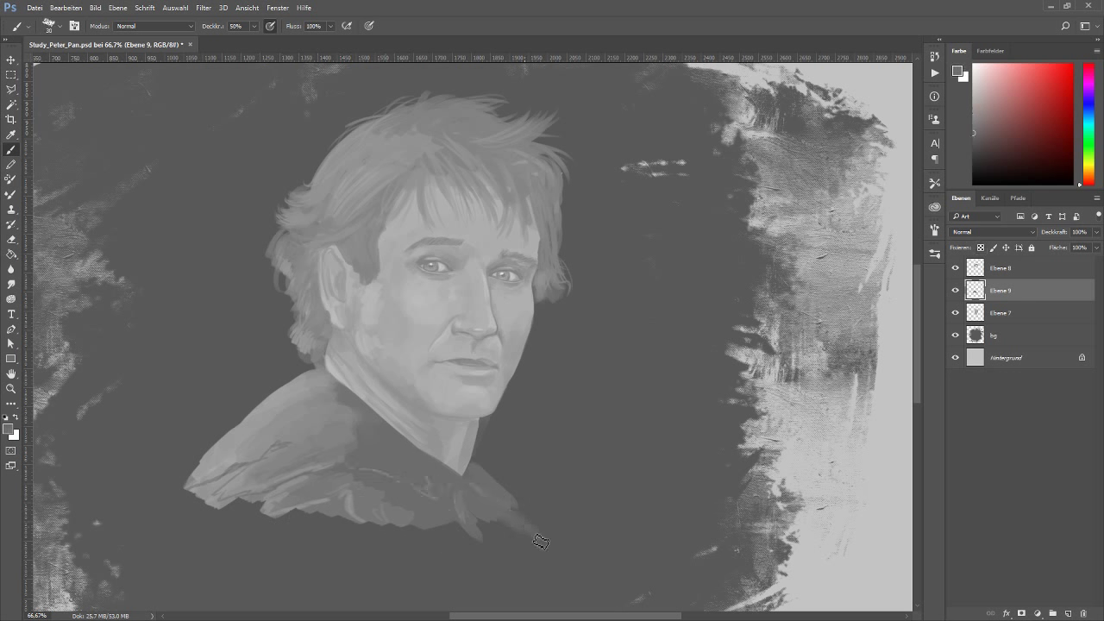
{"action": "mouse_move", "coordinate": [543, 539]}
{"action": "left_mouse_down"}
{"action": "mouse_move", "coordinate": [270, 532]}
{"action": "mouse_move", "coordinate": [234, 505]}
{"action": "mouse_move", "coordinate": [341, 545]}
{"action": "left_mouse_up"}
{"action": "left_click", "coordinate": [372, 416], "text": "alt"}
{"action": "left_click_drag", "start_coordinate": [358, 384], "coordinate": [336, 401]}
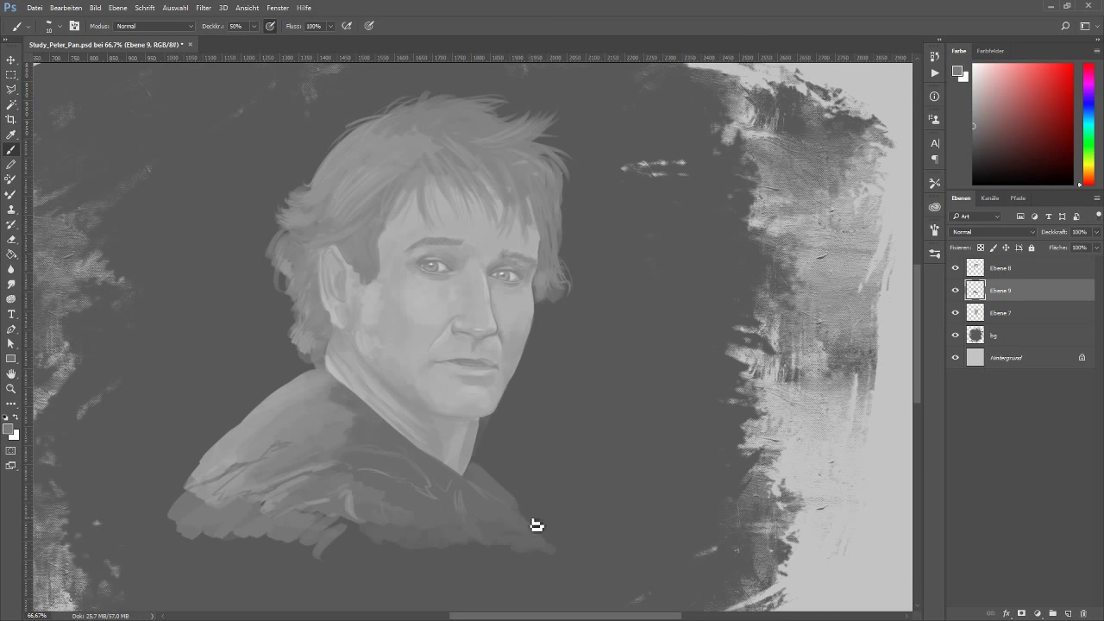
{"action": "left_click_drag", "start_coordinate": [586, 429], "coordinate": [535, 472]}
{"action": "key", "text": "alt+]"}
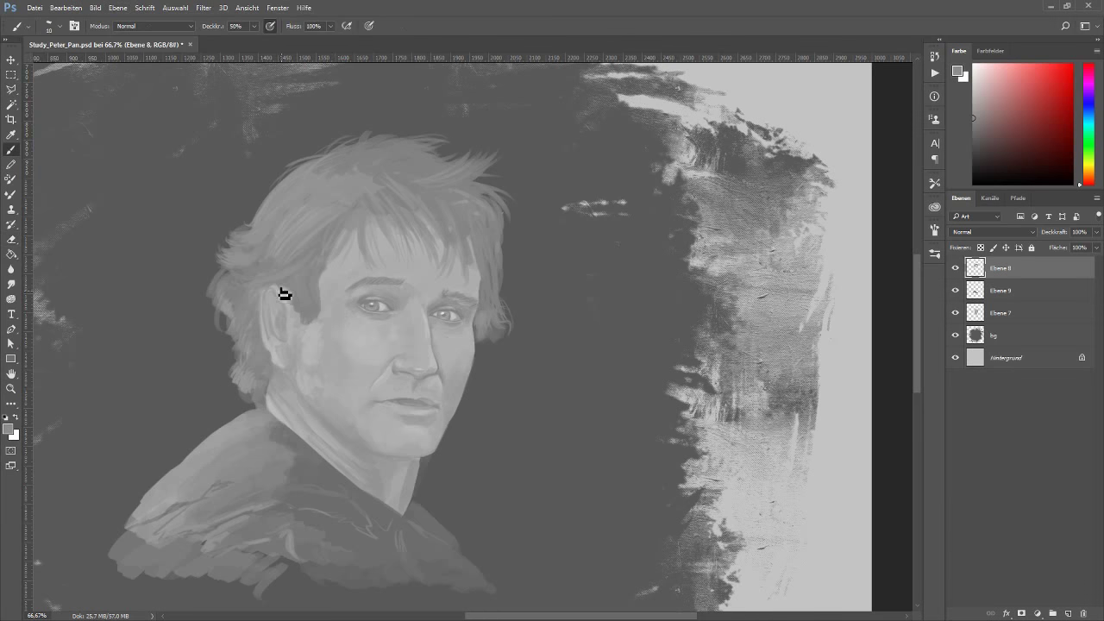
{"action": "key", "text": "e"}
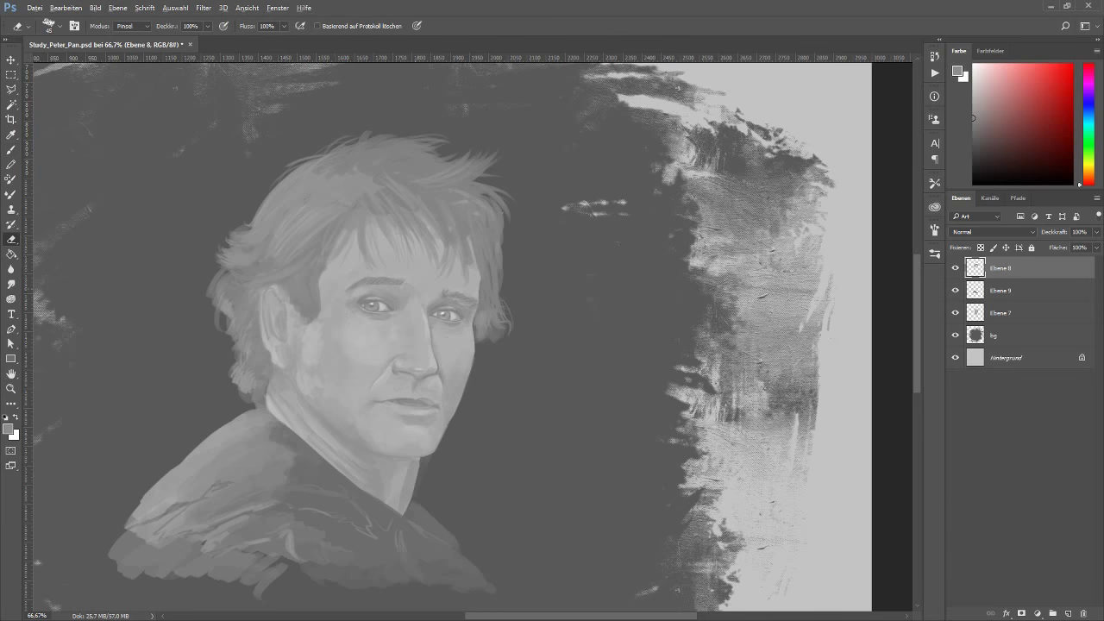
{"action": "key", "text": "b"}
{"action": "right_click", "coordinate": [965, 474]}
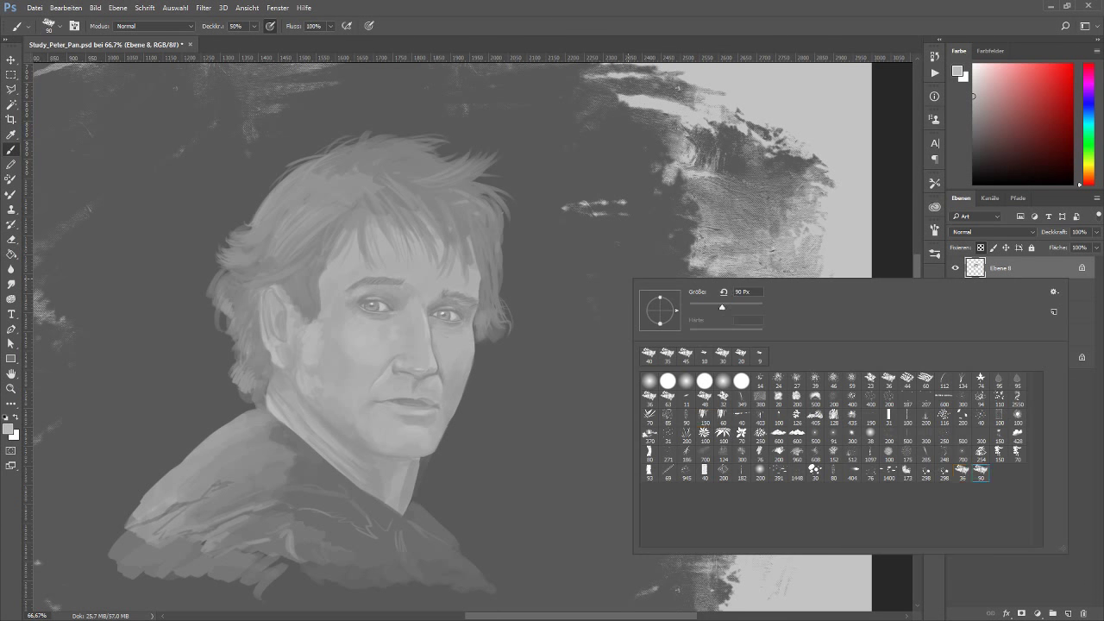
{"action": "key", "text": "Return"}
{"action": "left_click", "coordinate": [1001, 312]}
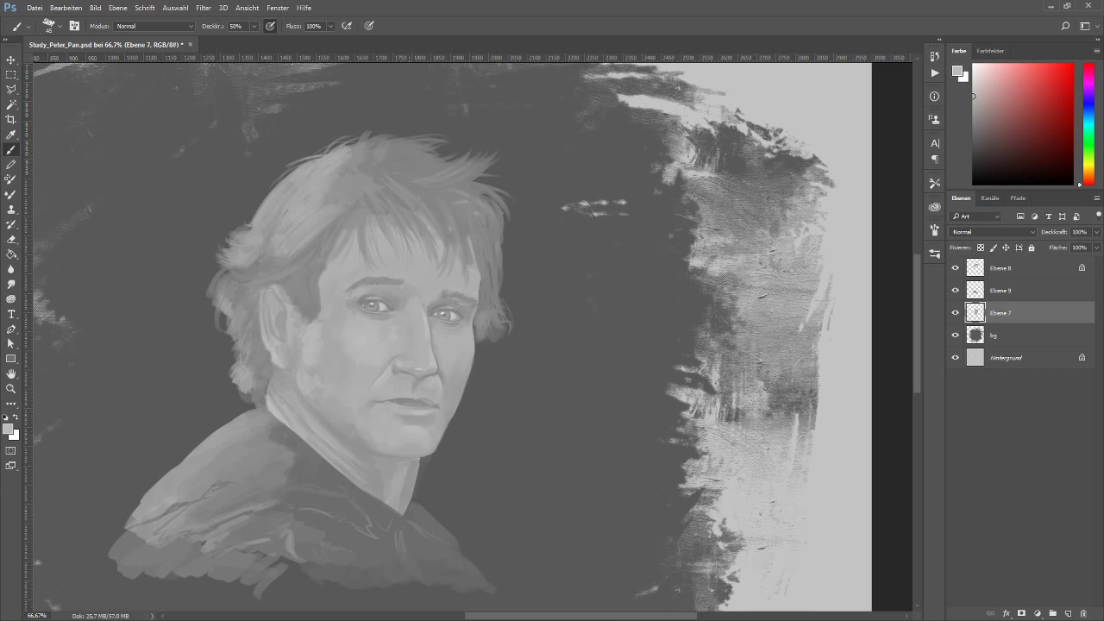
{"action": "left_click", "coordinate": [1001, 267]}
{"action": "left_click", "coordinate": [981, 248]}
{"action": "key", "text": "e"}
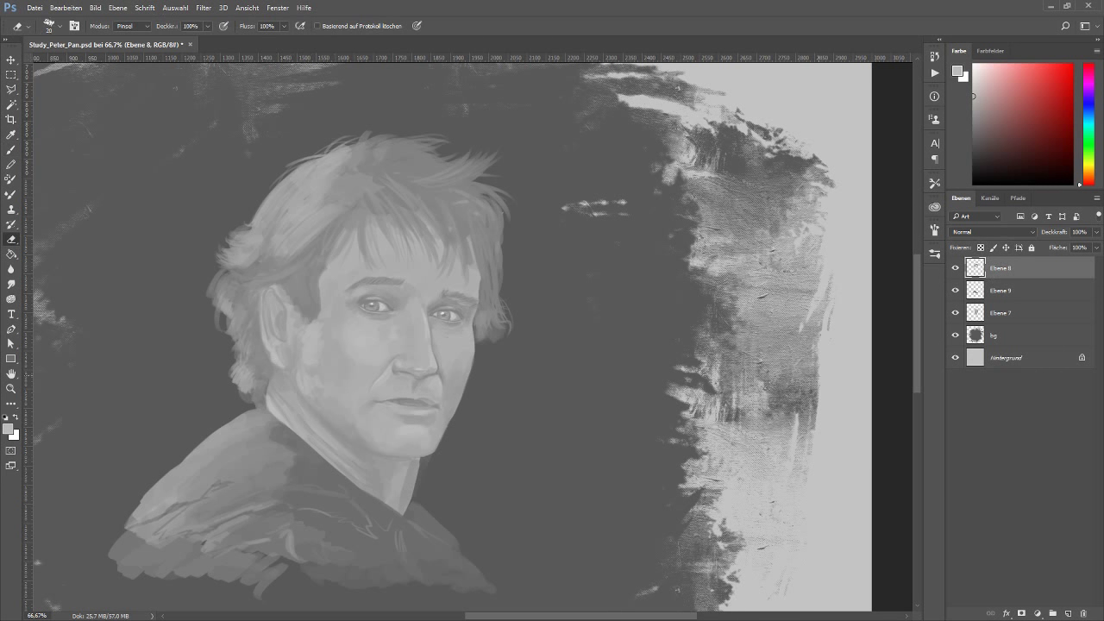
{"action": "left_click", "coordinate": [1001, 312]}
{"action": "key", "text": "b"}
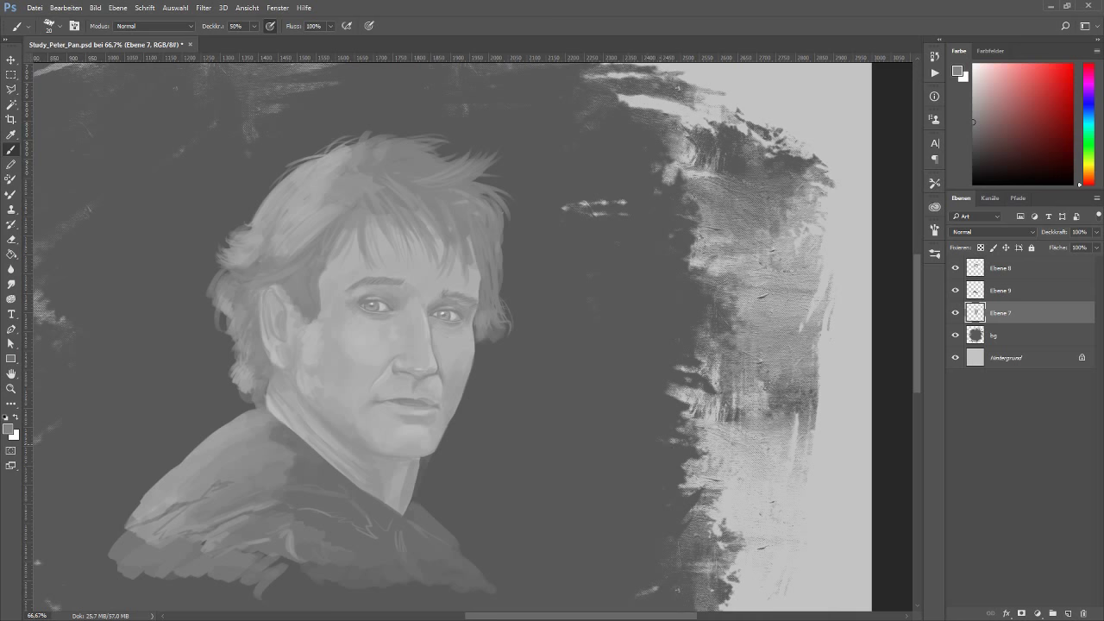
{"action": "left_click", "coordinate": [411, 395], "text": "alt"}
{"action": "key", "text": "bracketleft"}
{"action": "key", "text": "bracketleft"}
{"action": "key", "text": "bracketleft"}
{"action": "scroll", "coordinate": [376, 329], "scroll_direction": "up", "scroll_amount": 1}
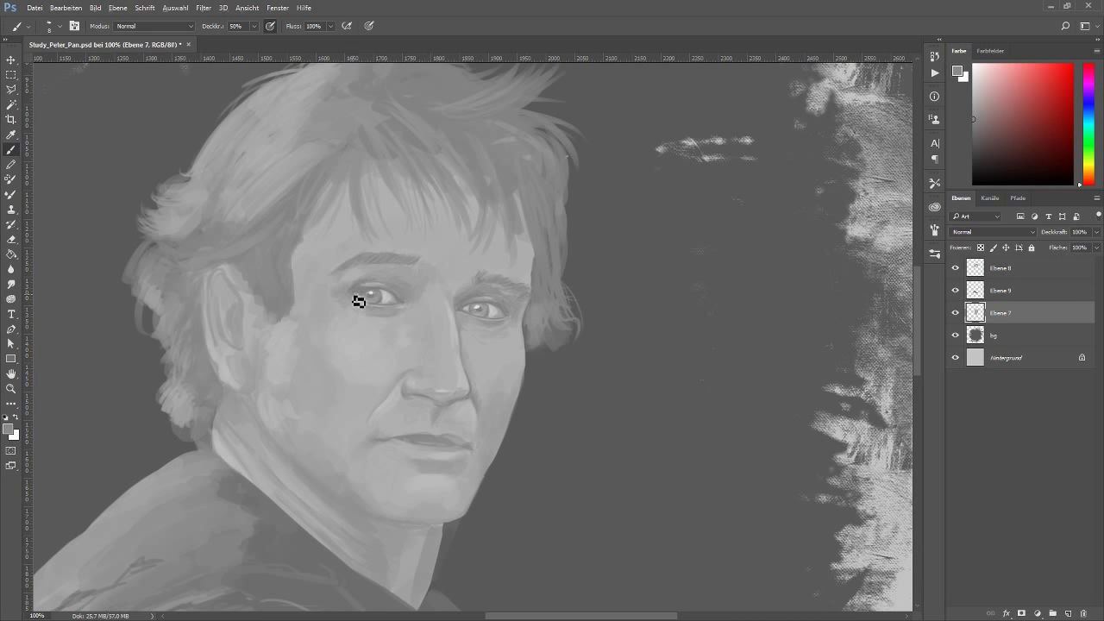
{"action": "scroll", "coordinate": [365, 296], "scroll_direction": "down", "scroll_amount": 2}
{"action": "key", "text": "alt+bracketright"}
{"action": "key", "text": "alt+bracketright"}
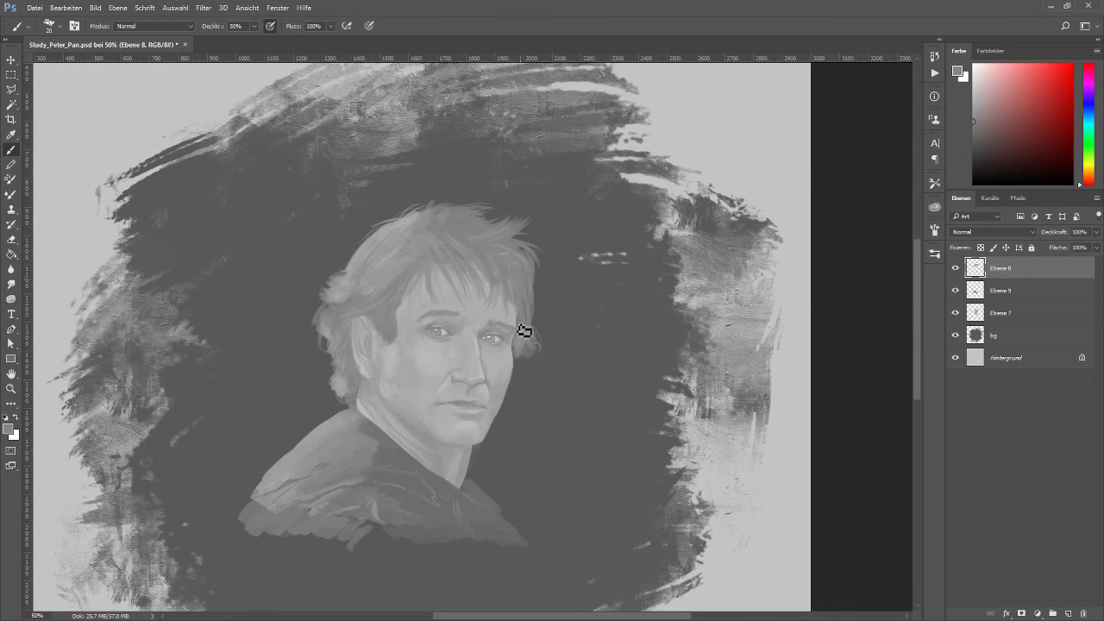
{"action": "key", "text": "alt+bracketleft"}
{"action": "key", "text": "alt+bracketleft"}
{"action": "key", "text": "e"}
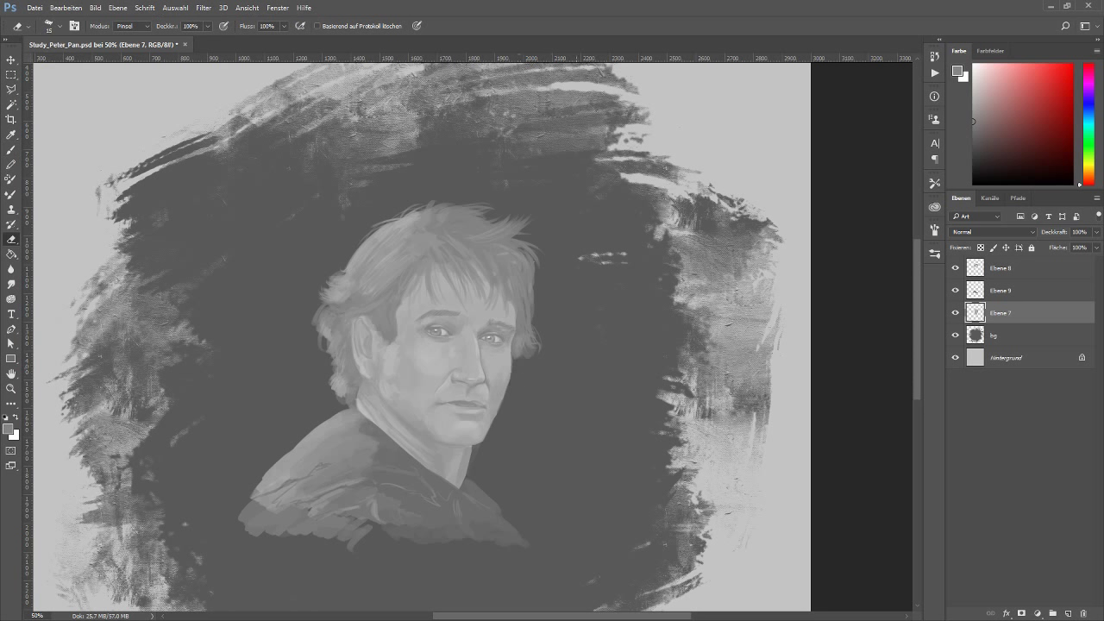
Step: Enlarge the portrait layers Ebene 8, 9 and 7 together slightly
{"action": "left_click", "coordinate": [1001, 269], "text": "shift"}
{"action": "key", "text": "ctrl+t"}
{"action": "left_click_drag", "start_coordinate": [522, 377], "coordinate": [535, 377]}
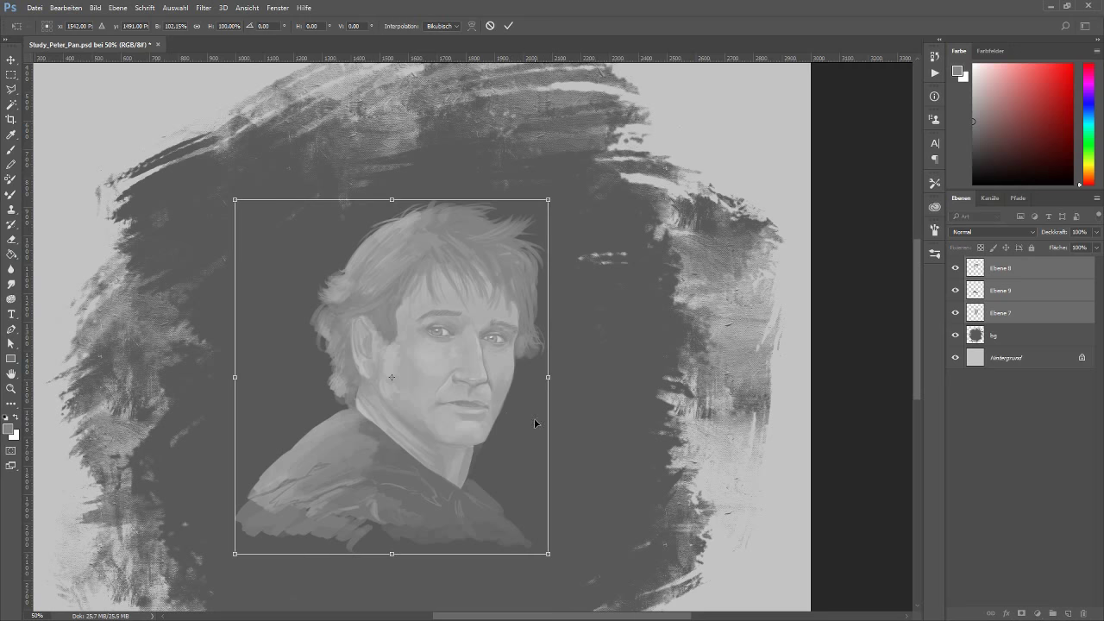
{"action": "key", "text": "Return"}
{"action": "key", "text": "ctrl+t"}
{"action": "key", "text": "Return"}
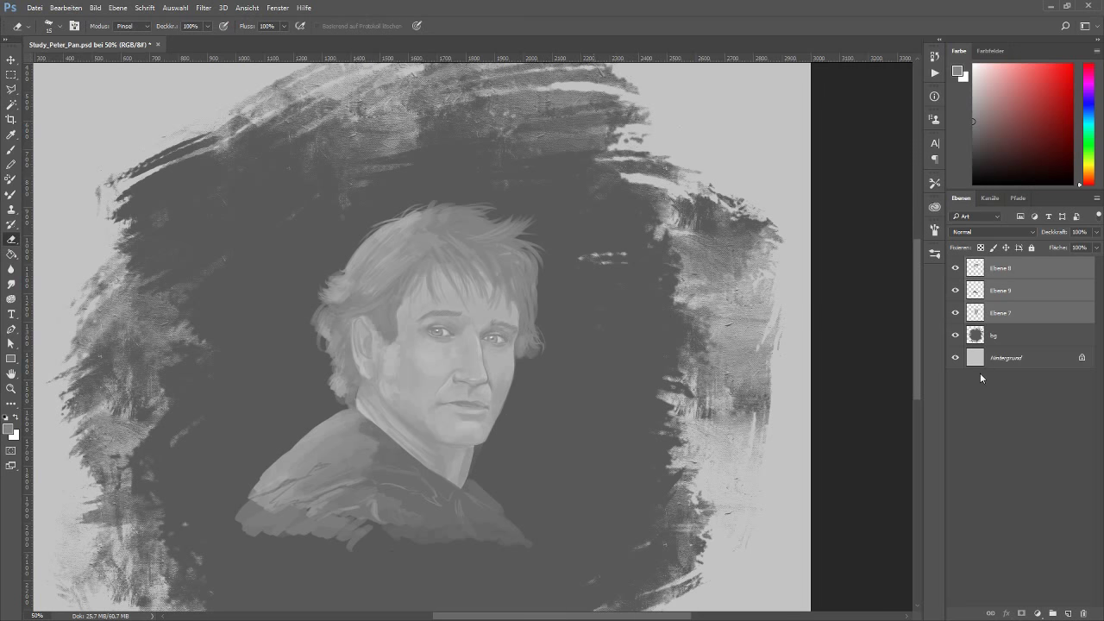
Step: Copy the face area of Ebene 7 to a new layer and transform it
{"action": "left_click", "coordinate": [1001, 312]}
{"action": "key", "text": "l"}
{"action": "left_click", "coordinate": [531, 389]}
{"action": "left_click", "coordinate": [517, 496]}
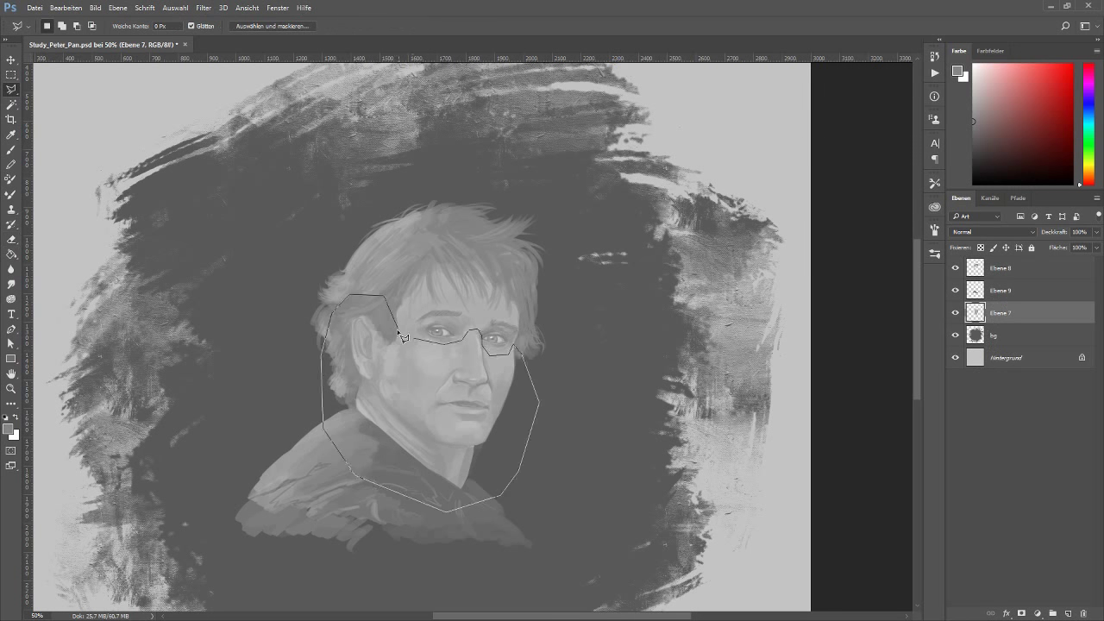
{"action": "key", "text": "Escape"}
{"action": "key", "text": "ctrl+j"}
{"action": "key", "text": "ctrl+t"}
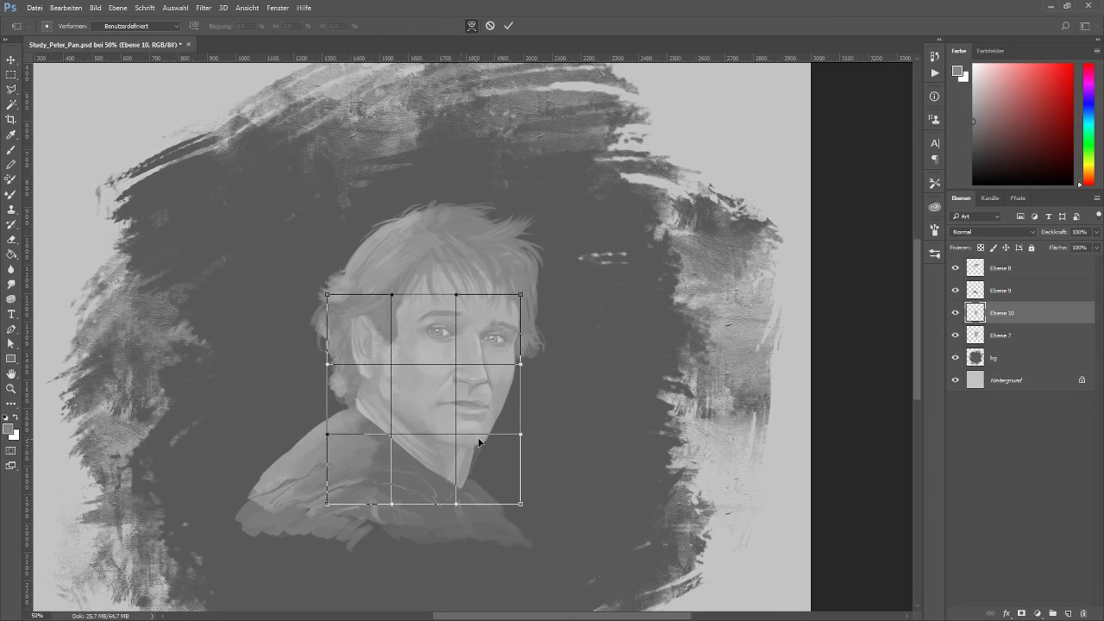
{"action": "key", "text": "Return"}
Step: Load the face shape as a selection, copy it to a new layer and warp it
{"action": "left_click", "coordinate": [976, 312], "text": "ctrl"}
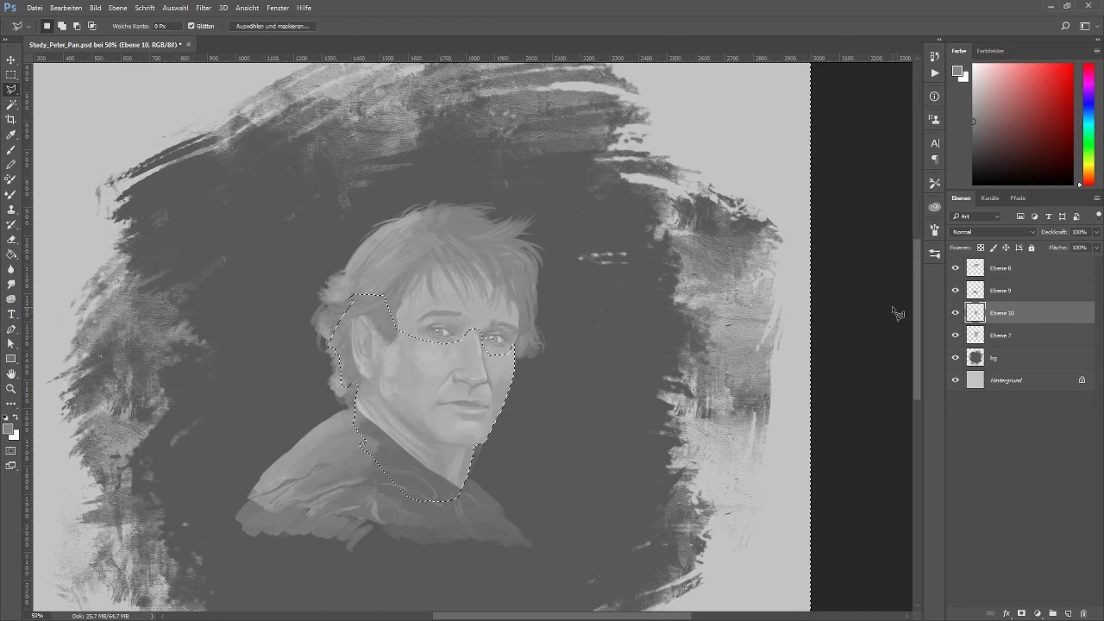
{"action": "left_click", "coordinate": [1005, 337]}
{"action": "key", "text": "ctrl+j"}
{"action": "key", "text": "ctrl+t"}
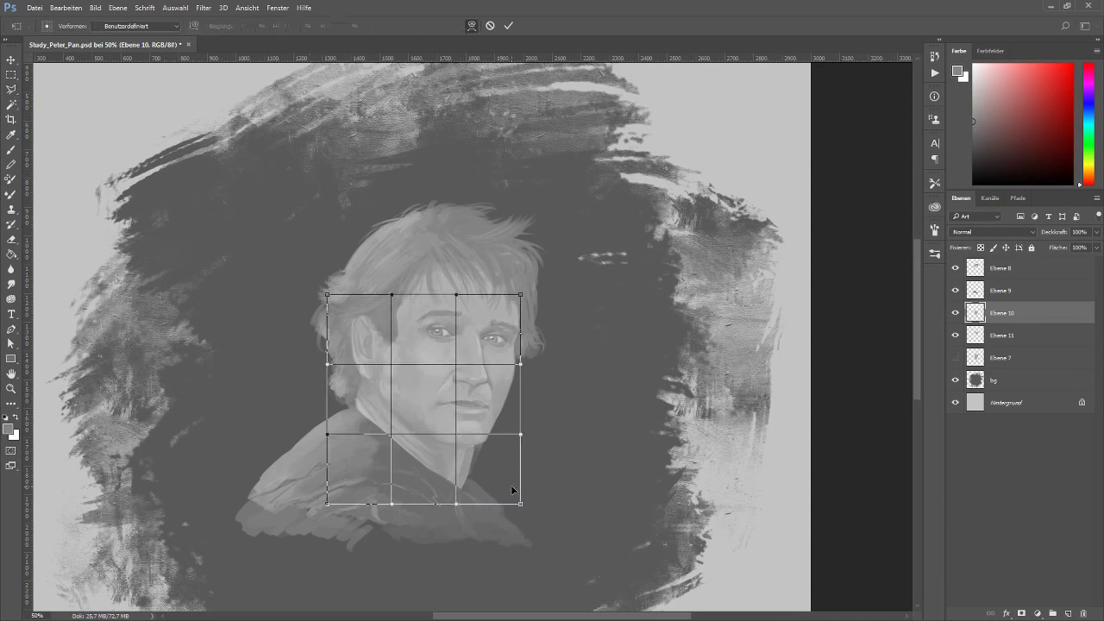
{"action": "key", "text": "Return"}
Step: Zoom in on the face, switching between eraser and healing tools to fix marks
{"action": "key", "text": "ctrl+1"}
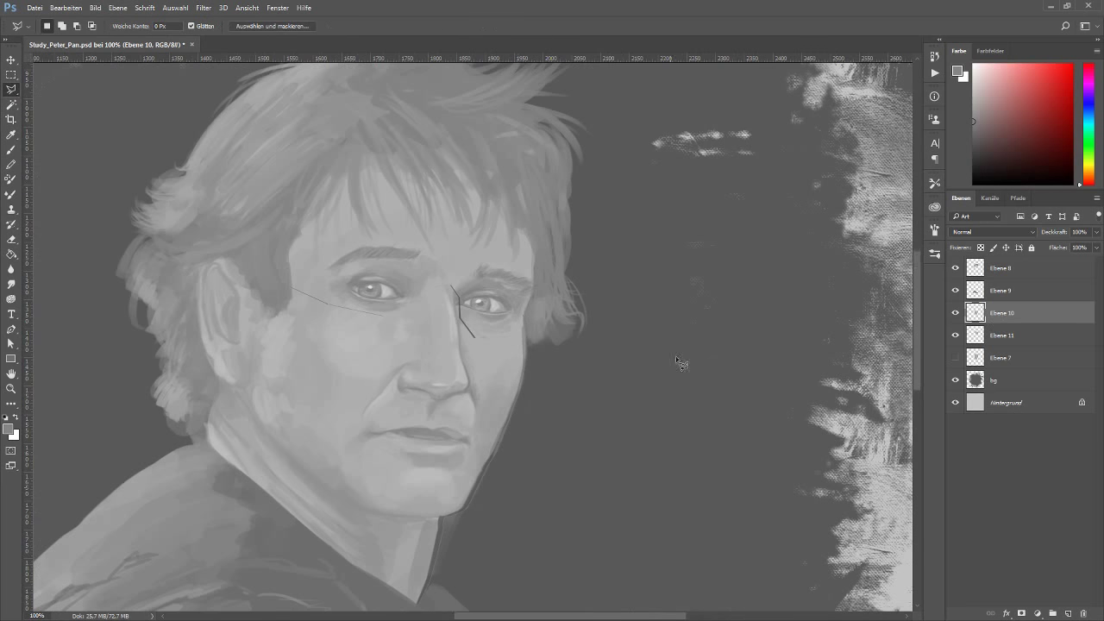
{"action": "key", "text": "e"}
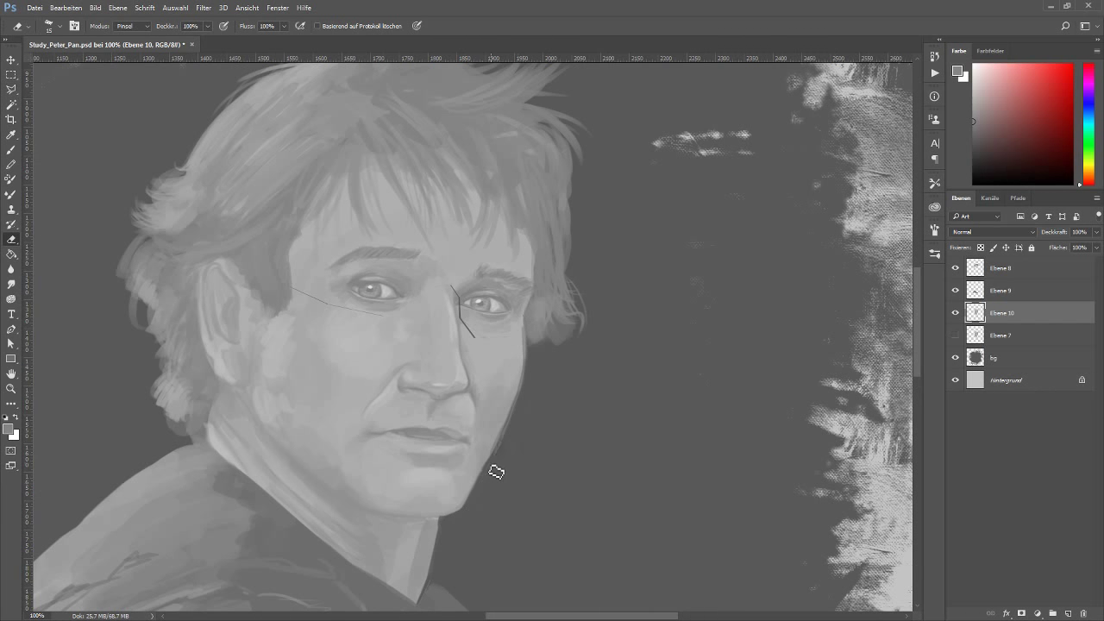
{"action": "key", "text": "j"}
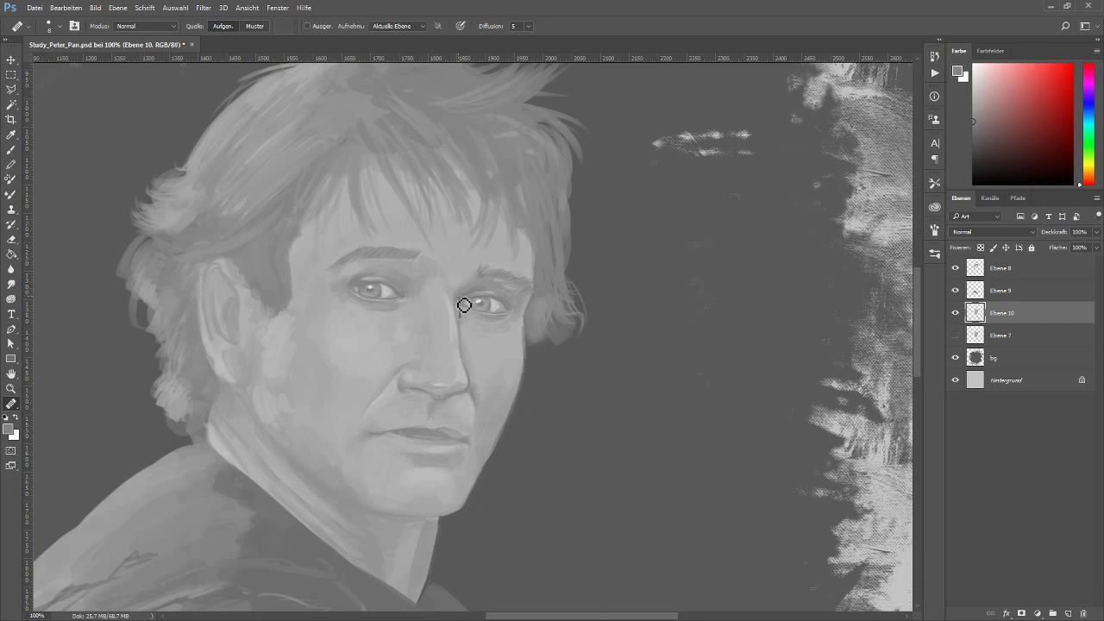
{"action": "key", "text": "ctrl+minus"}
{"action": "key", "text": "ctrl+minus"}
{"action": "key", "text": "ctrl+plus"}
{"action": "key", "text": "ctrl+plus"}
{"action": "key", "text": "ctrl+plus"}
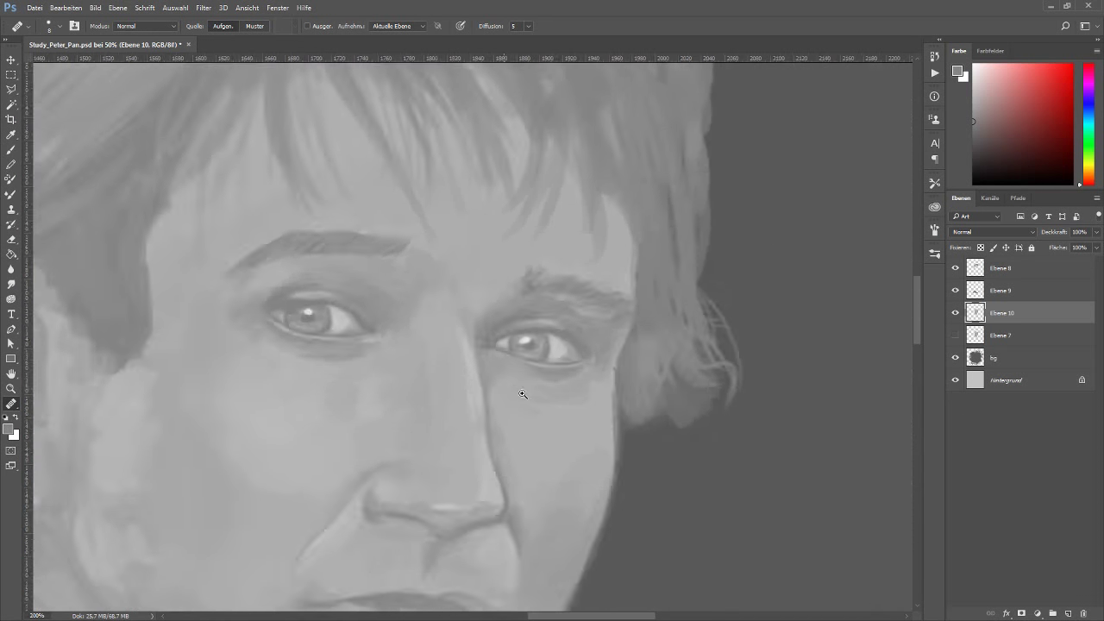
Step: Lasso the eye on the right, copy it to a new layer and warp it
{"action": "key", "text": "l"}
{"action": "left_click_drag", "start_coordinate": [470, 310], "coordinate": [470, 315]}
{"action": "key", "text": "ctrl+j"}
{"action": "key", "text": "ctrl+t"}
{"action": "right_click", "coordinate": [541, 365]}
{"action": "left_click", "coordinate": [582, 451]}
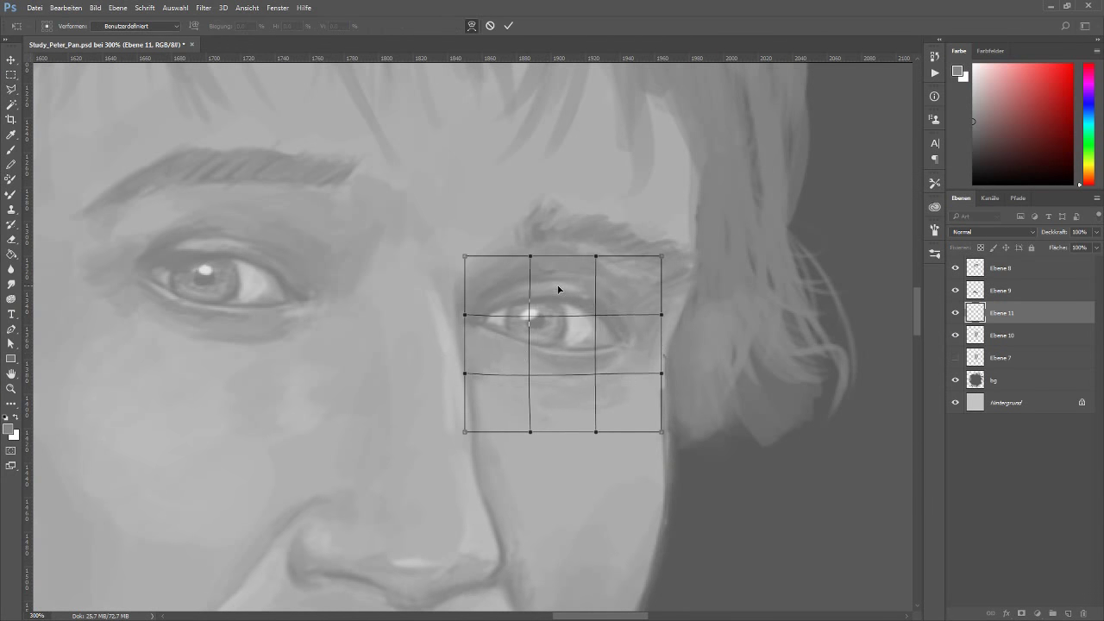
{"action": "key", "text": "ctrl+minus"}
{"action": "key", "text": "ctrl+minus"}
{"action": "key", "text": "ctrl+minus"}
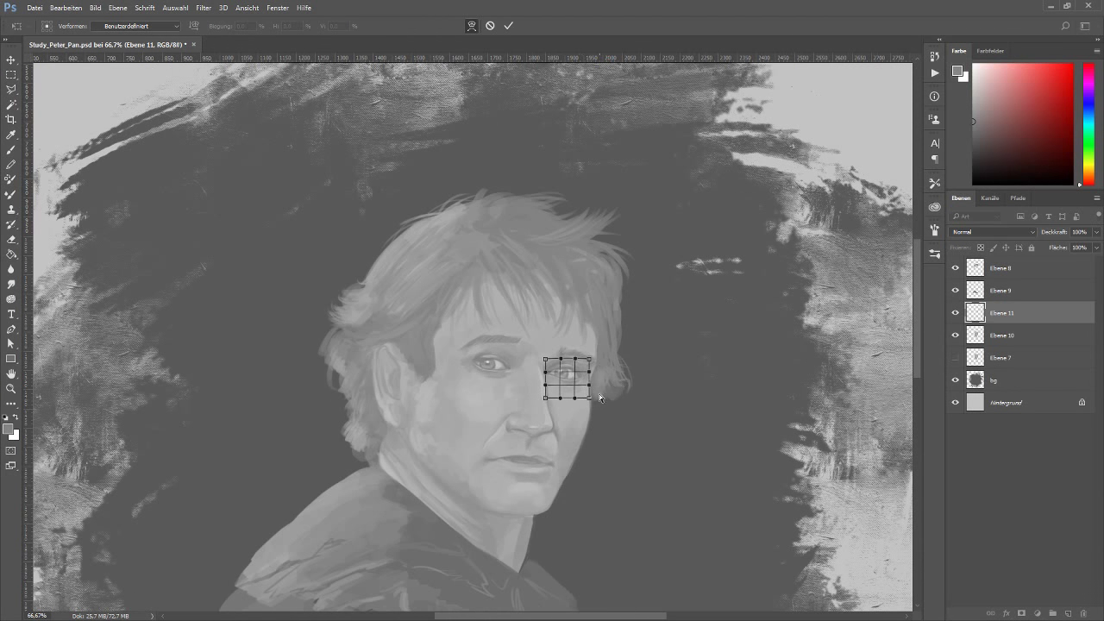
{"action": "key", "text": "Return"}
{"action": "key", "text": "v"}
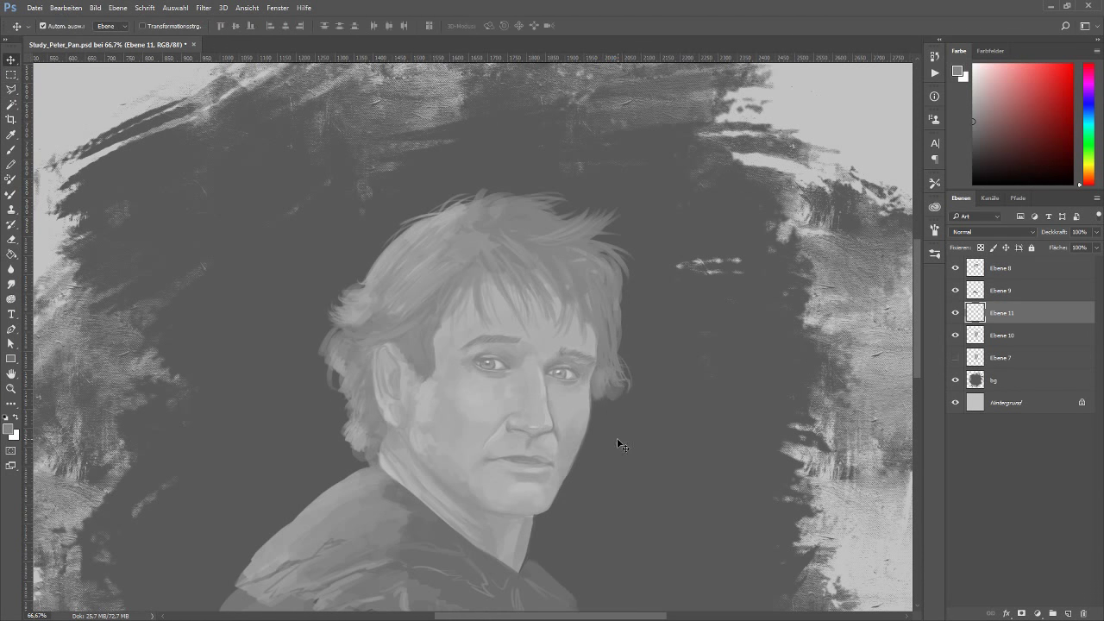
Step: Copy the eye area from Ebene 10, transform it and nudge it up into place
{"action": "key", "text": "alt+bracketleft"}
{"action": "key", "text": "l"}
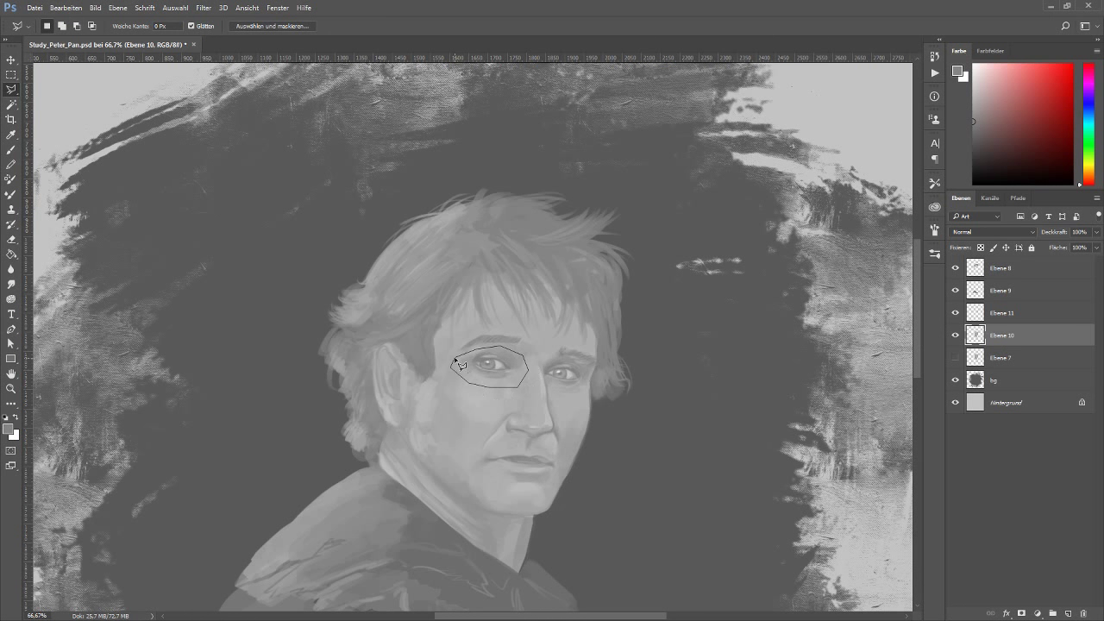
{"action": "key", "text": "ctrl+j"}
{"action": "key", "text": "ctrl+t"}
{"action": "key", "text": "Return"}
{"action": "key", "text": "v"}
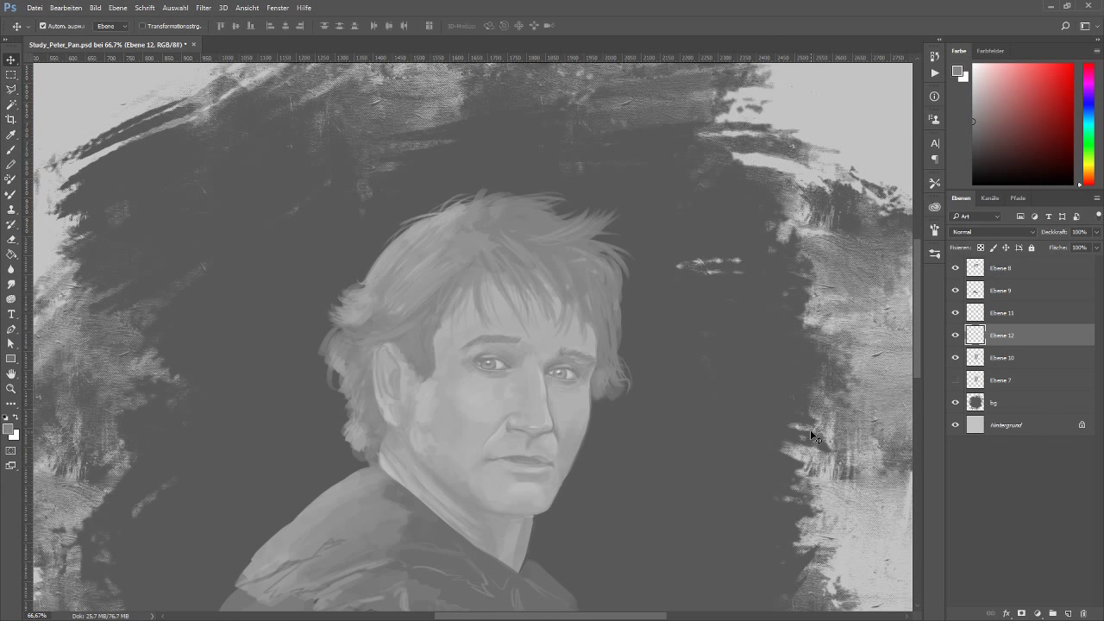
{"action": "key", "text": "Up"}
{"action": "key", "text": "Up"}
Step: Merge the eye copy and face layers into a single layer, Ebene 11
{"action": "key", "text": "ctrl+e"}
{"action": "left_click", "coordinate": [1001, 312], "text": "shift"}
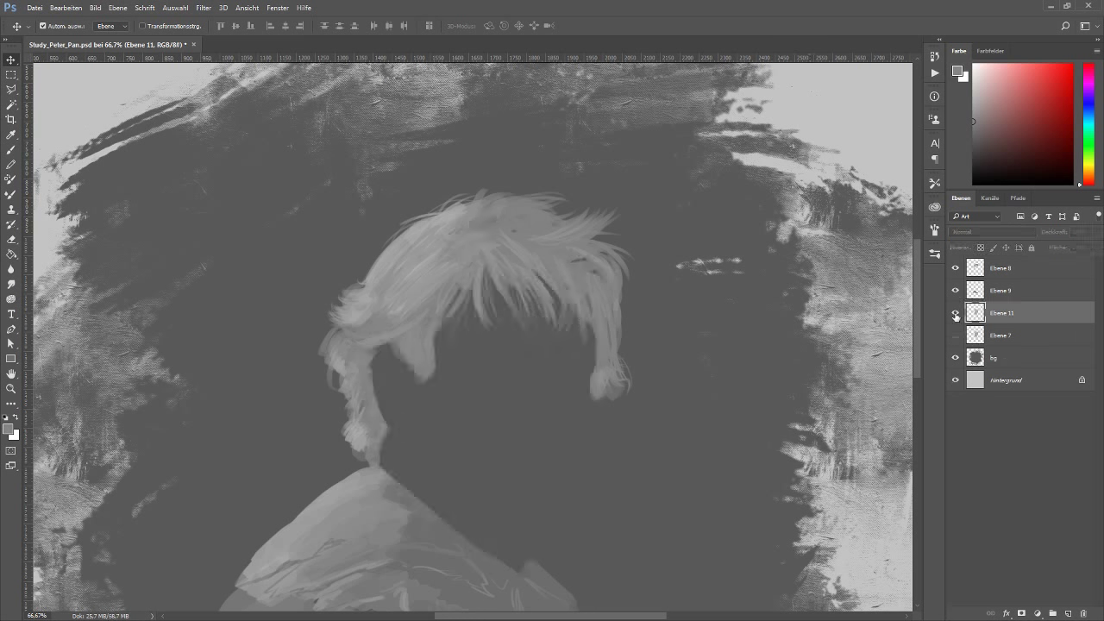
{"action": "key", "text": "ctrl+e"}
{"action": "left_click", "coordinate": [1001, 268]}
Step: Lighten the hair top with a brush stroke and add Levels with black point 43, white point 241
{"action": "key", "text": "b"}
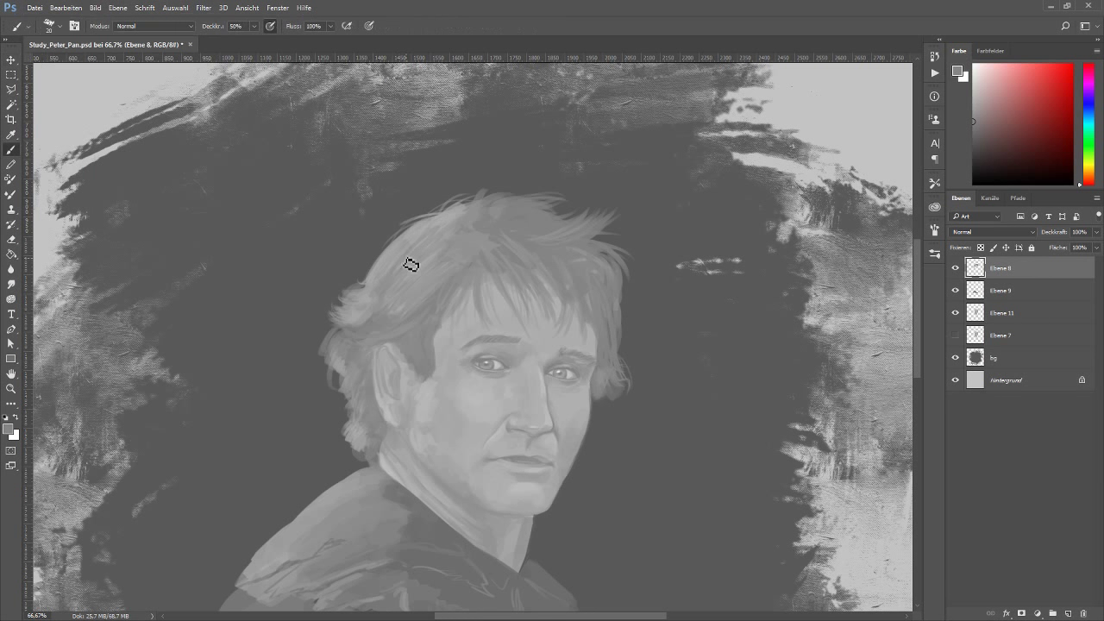
{"action": "left_click_drag", "start_coordinate": [464, 212], "coordinate": [525, 223]}
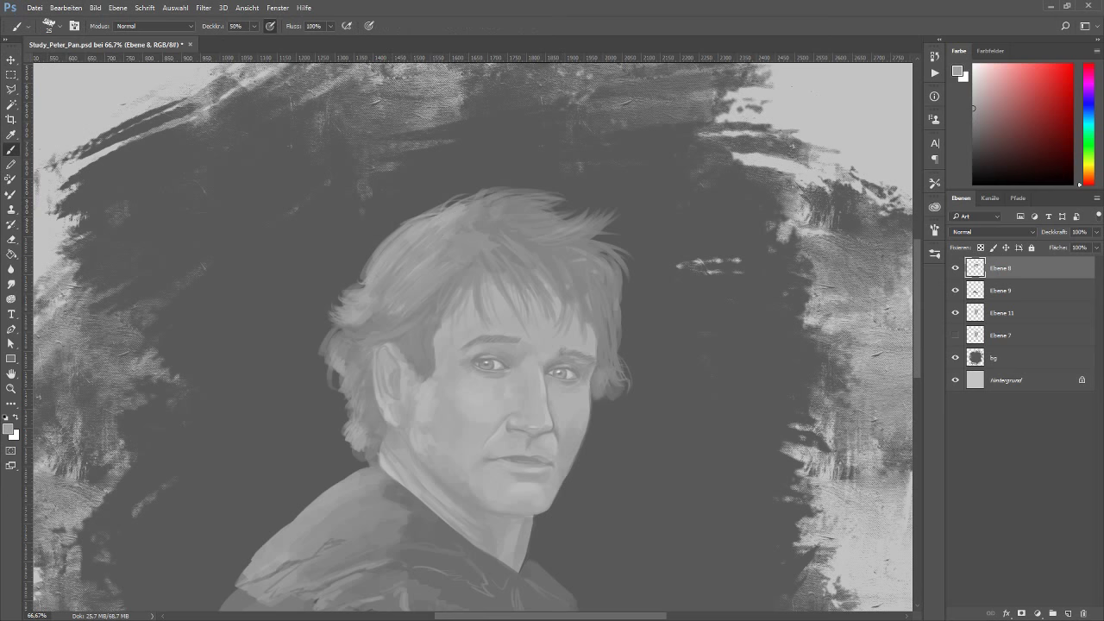
{"action": "left_click", "coordinate": [1039, 615]}
{"action": "left_click_drag", "start_coordinate": [802, 343], "coordinate": [814, 343]}
{"action": "left_click_drag", "start_coordinate": [908, 343], "coordinate": [903, 346]}
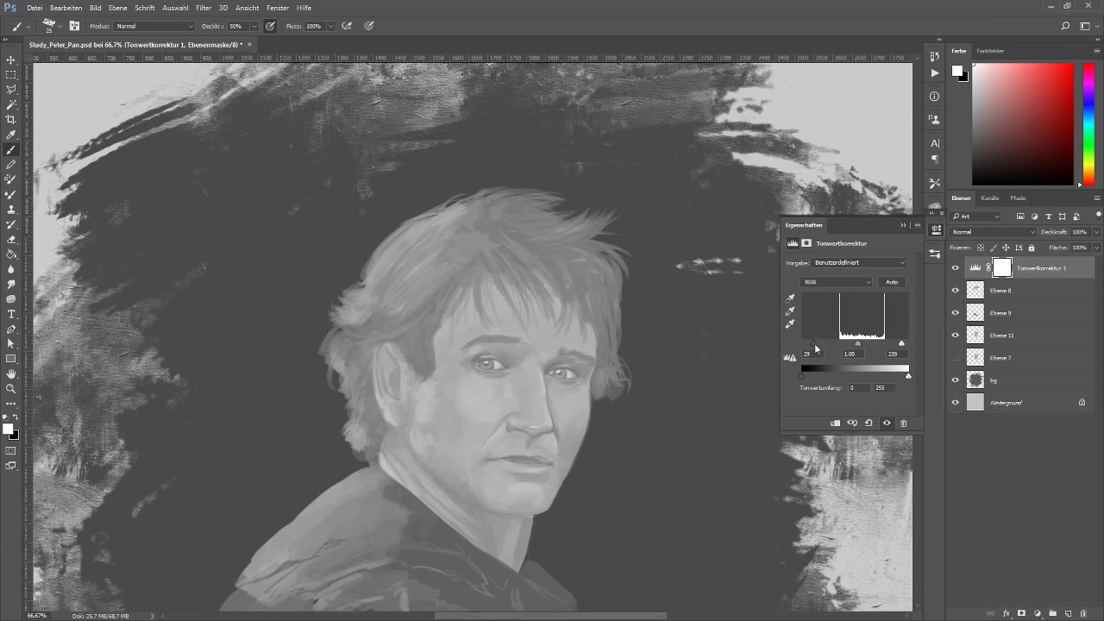
{"action": "left_click_drag", "start_coordinate": [815, 348], "coordinate": [821, 347]}
{"action": "key", "text": "ctrl+minus"}
Step: Toggle the Levels adjustment off and on to compare, with Ebene 11 active and the brush ready
{"action": "left_click", "coordinate": [997, 352]}
{"action": "left_click", "coordinate": [955, 269]}
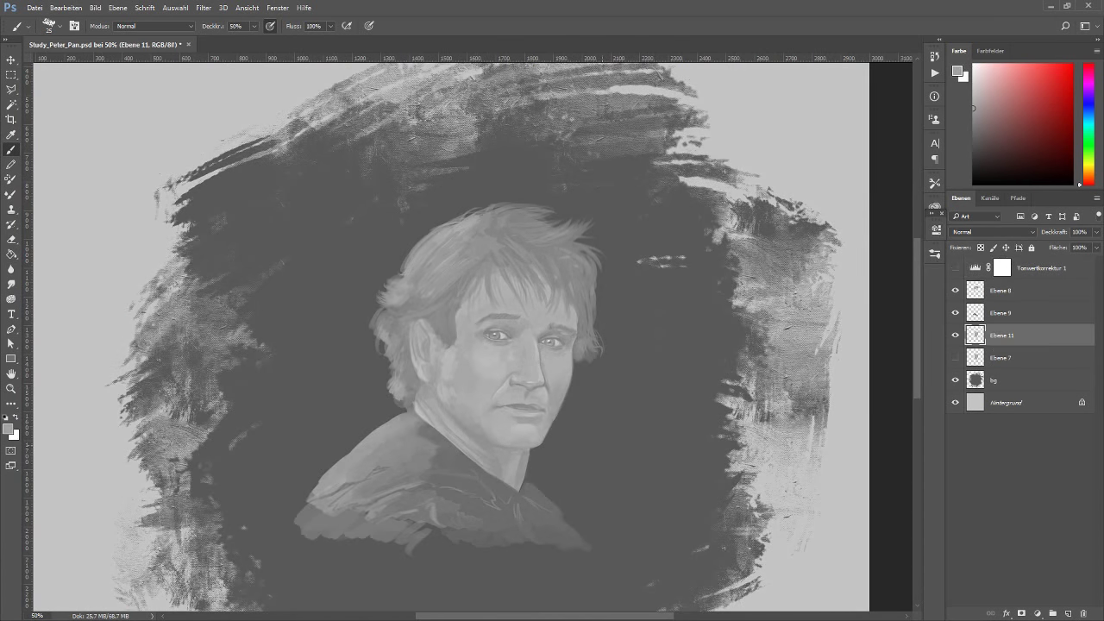
{"action": "key", "text": "e"}
{"action": "left_click", "coordinate": [955, 269]}
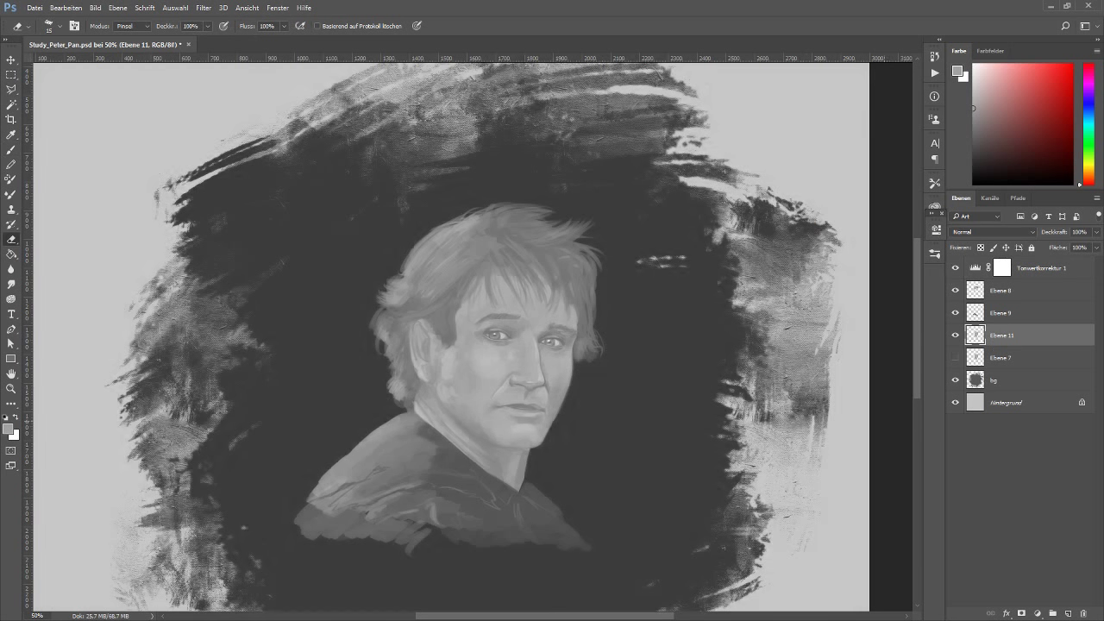
{"action": "left_click", "coordinate": [955, 268]}
{"action": "key", "text": "b"}
{"action": "right_click", "coordinate": [487, 344]}
{"action": "key", "text": "Escape"}
{"action": "right_click", "coordinate": [471, 343]}
{"action": "key", "text": "Escape"}
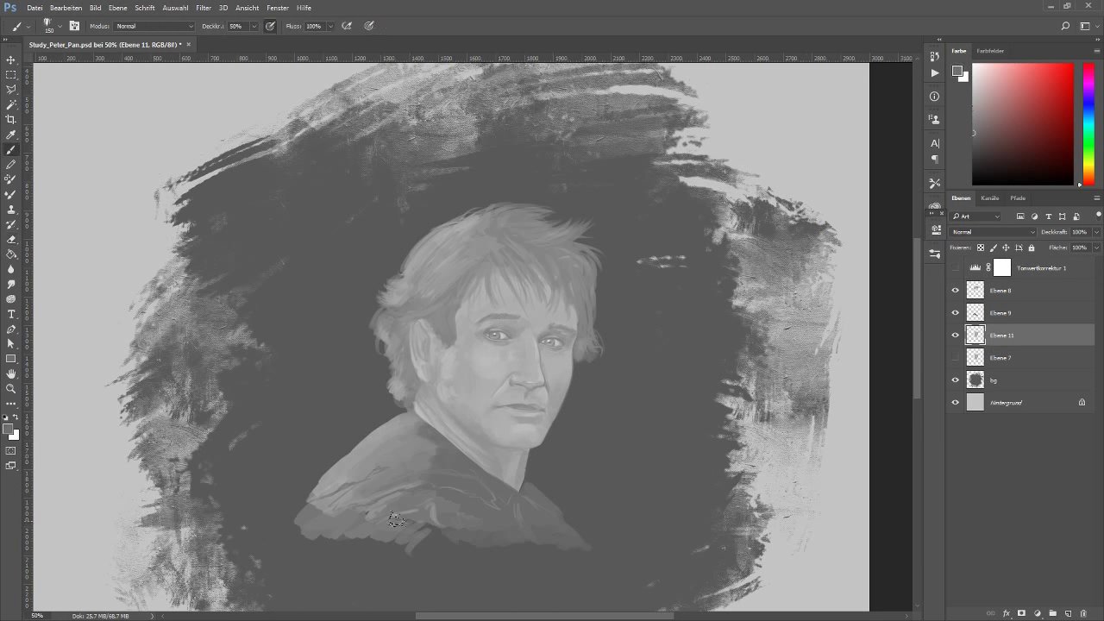
Step: Paint lighter strokes along the lower shirt edge on Ebene 9, then re-enable the Levels adjustment
{"action": "left_click_drag", "start_coordinate": [467, 530], "coordinate": [387, 537]}
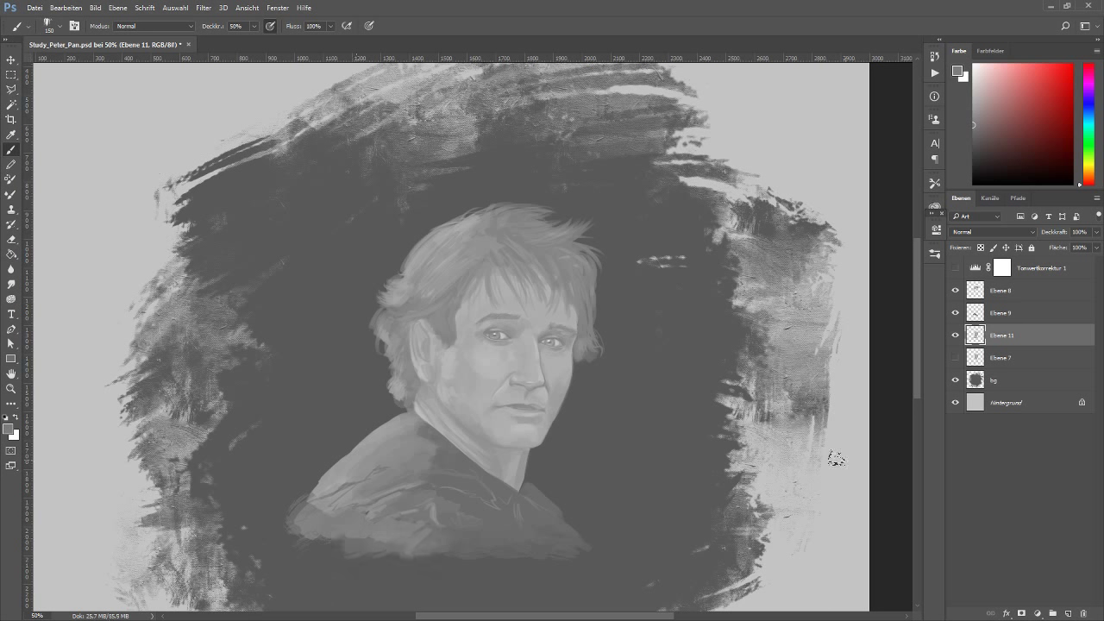
{"action": "left_click", "coordinate": [977, 319]}
{"action": "mouse_move", "coordinate": [309, 521]}
{"action": "left_mouse_down"}
{"action": "mouse_move", "coordinate": [466, 538]}
{"action": "mouse_move", "coordinate": [339, 557]}
{"action": "left_mouse_up"}
{"action": "left_click_drag", "start_coordinate": [461, 539], "coordinate": [399, 543]}
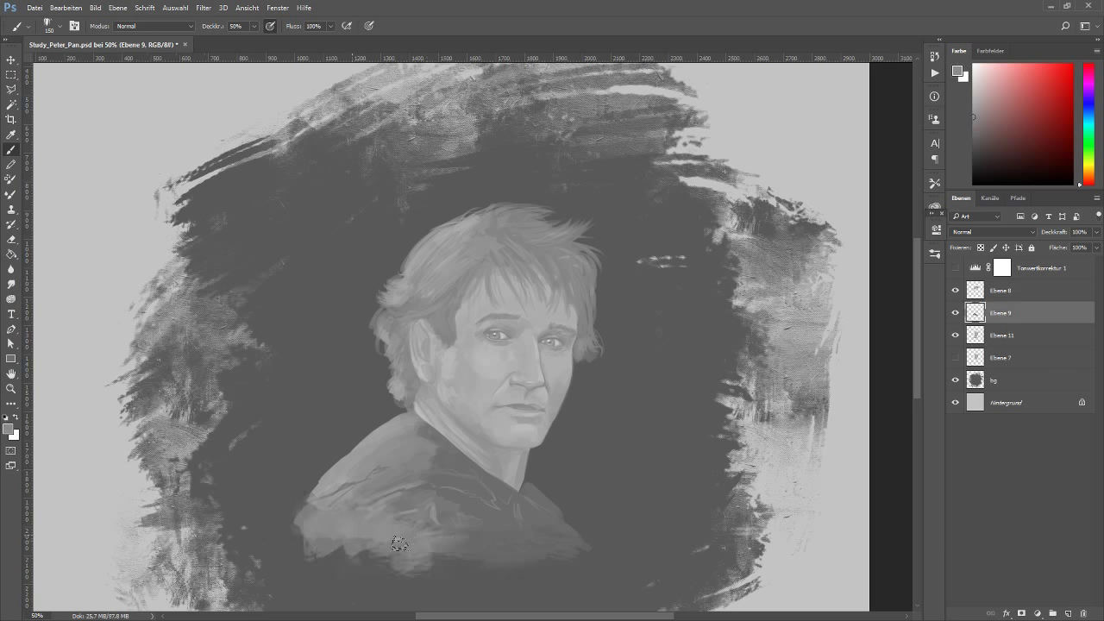
{"action": "left_click", "coordinate": [956, 267]}
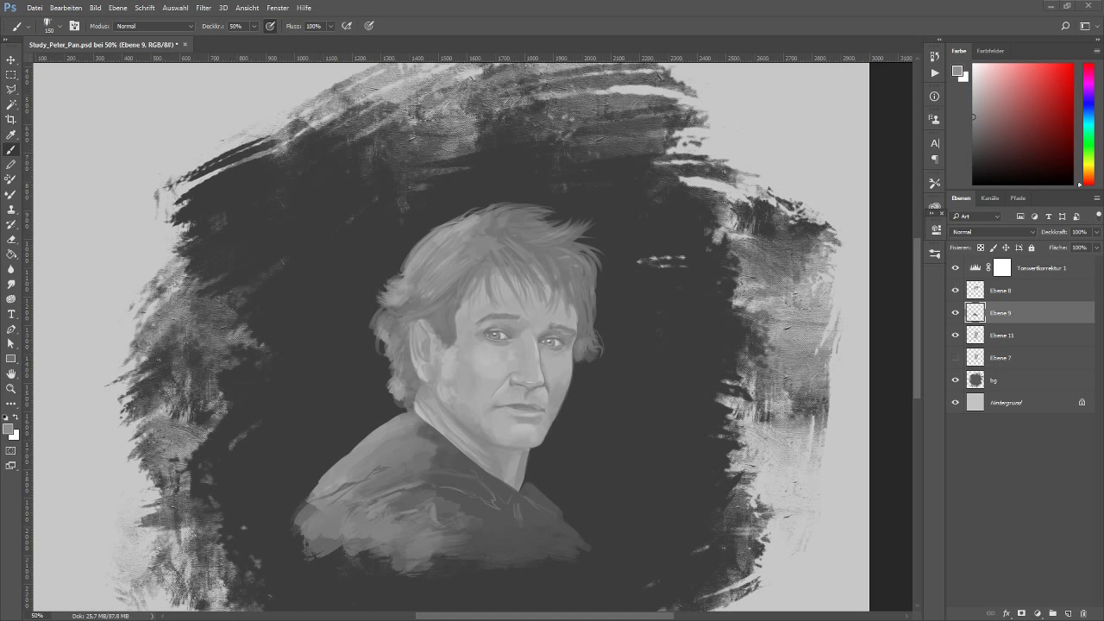
{"action": "scroll", "coordinate": [538, 503], "scroll_direction": "up", "scroll_amount": 1}
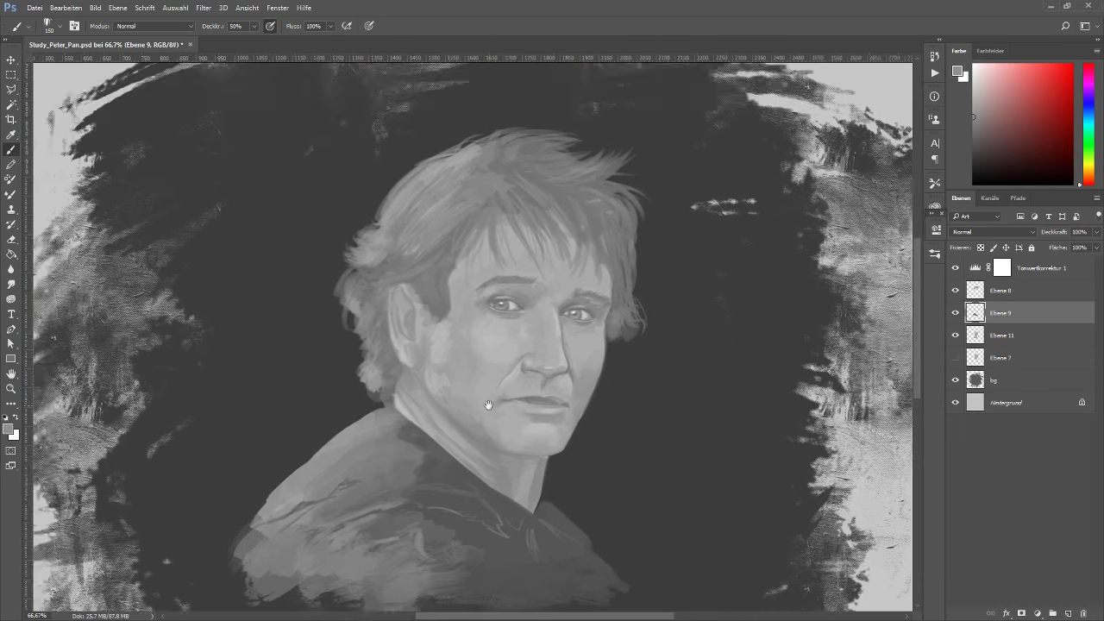